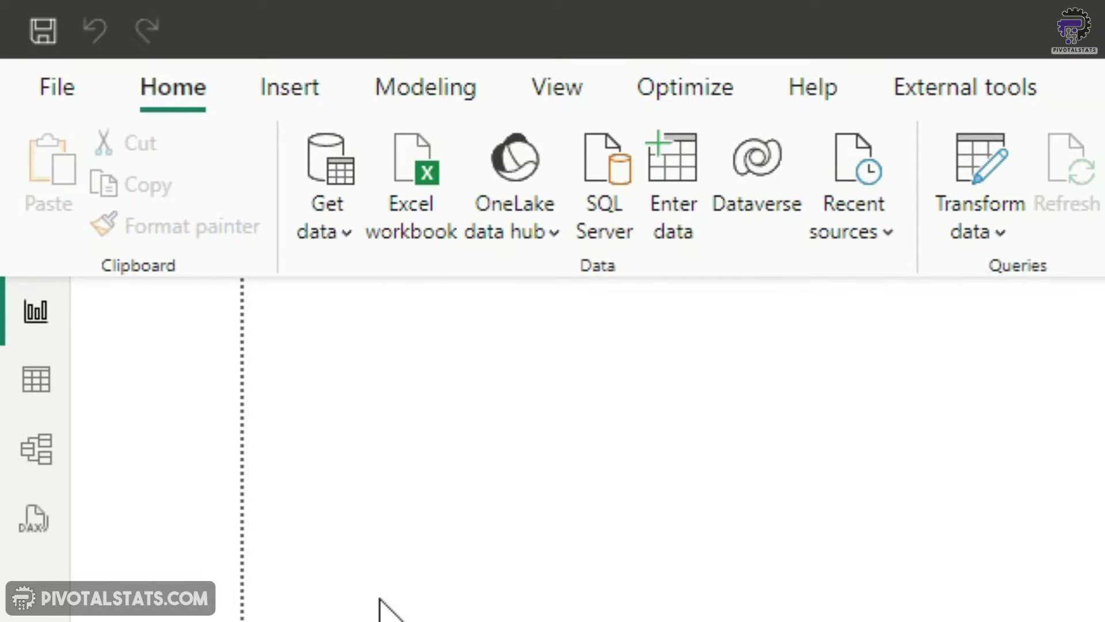
Check in the global preview feature options that DAX query view is enabled, and accept the options
click(60, 88)
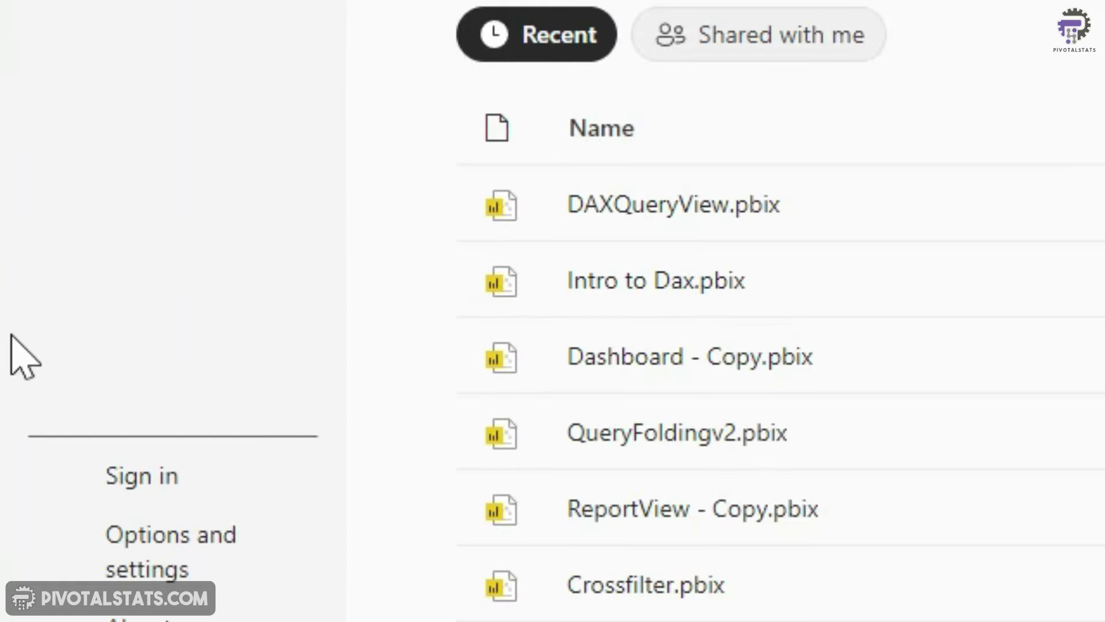
click(152, 567)
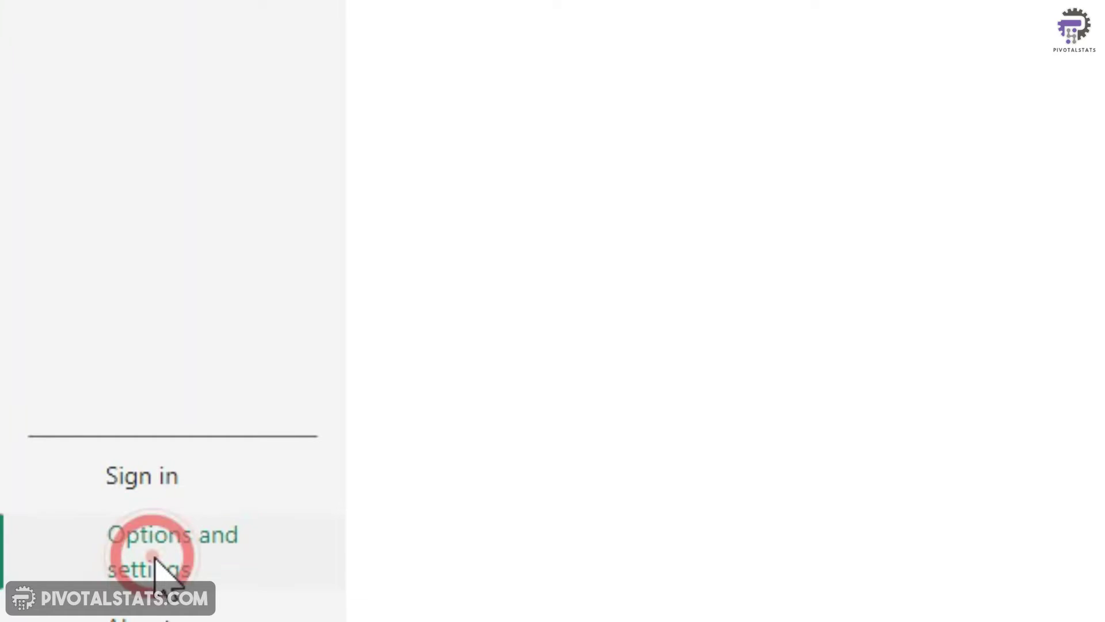
click(526, 296)
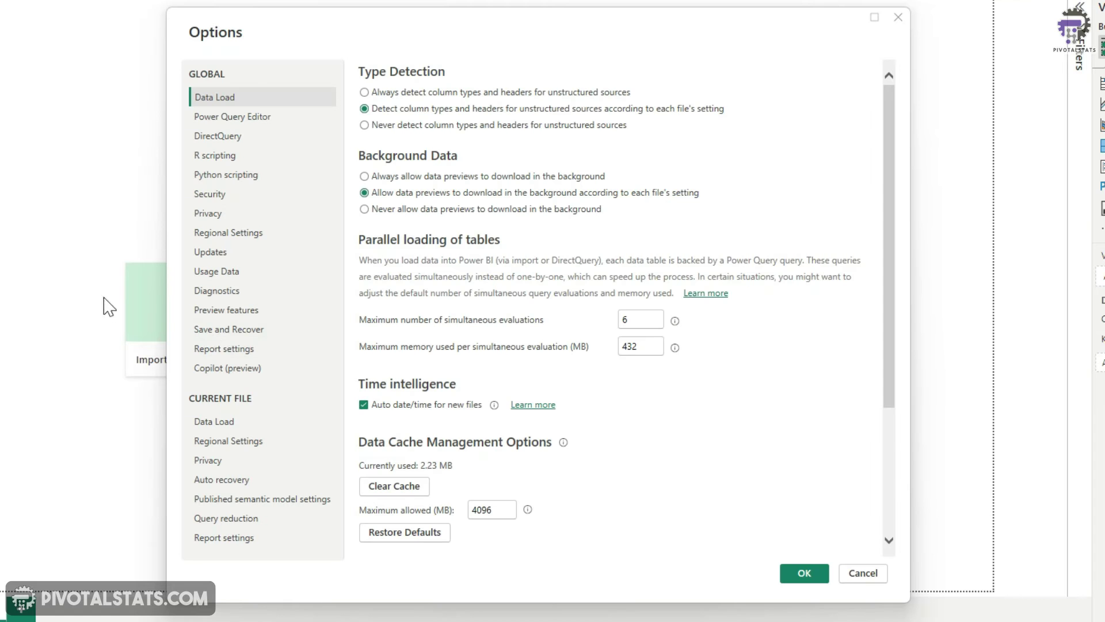
click(268, 310)
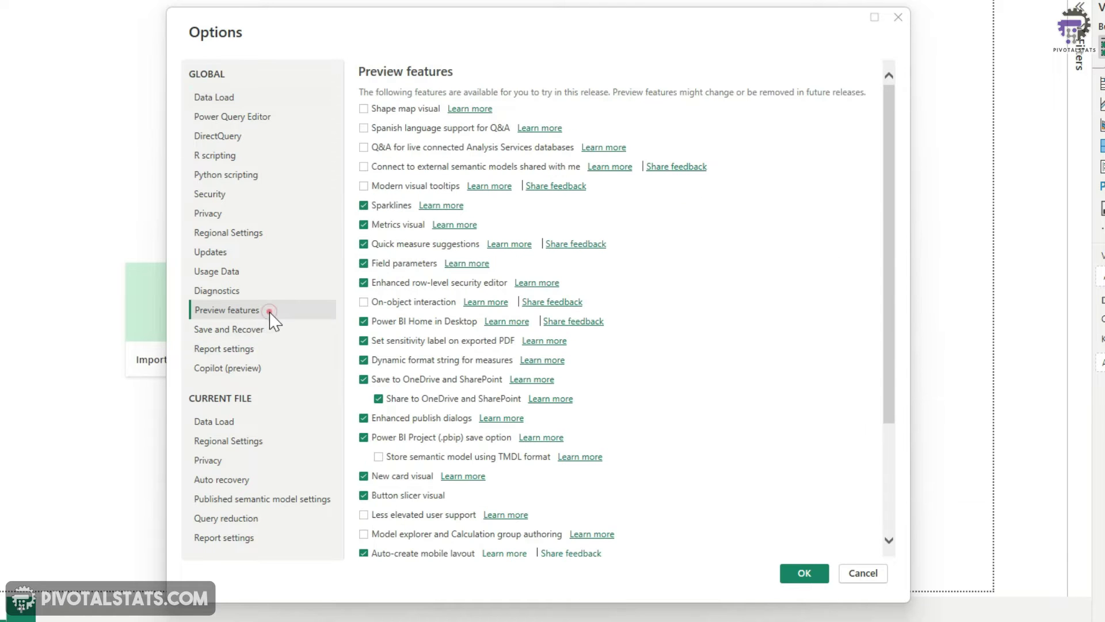
scroll(572, 279, down, 5)
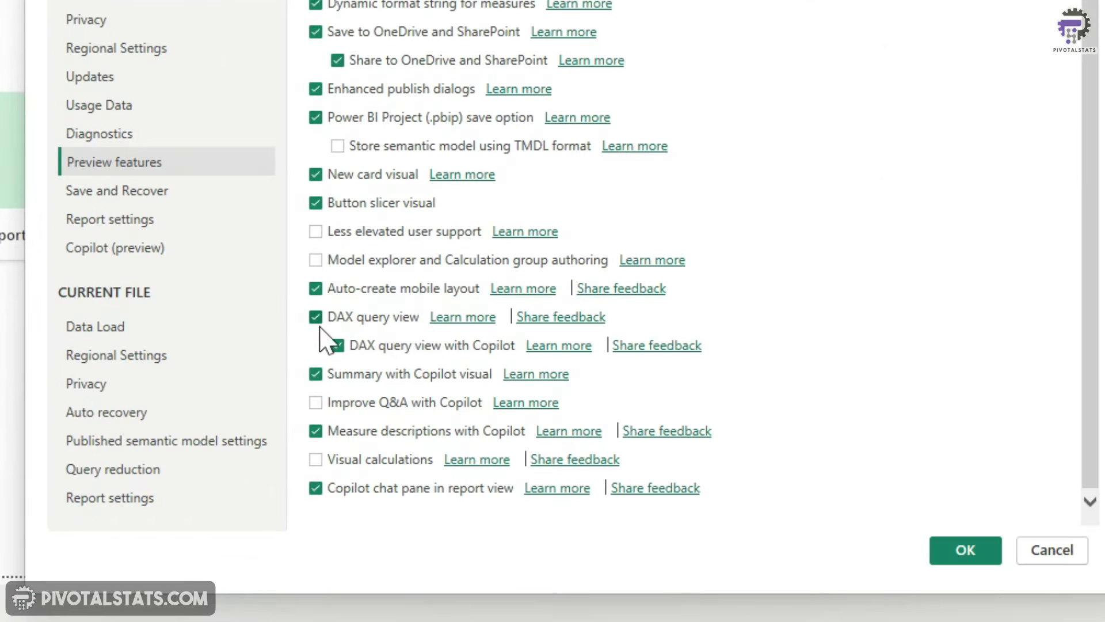
click(944, 555)
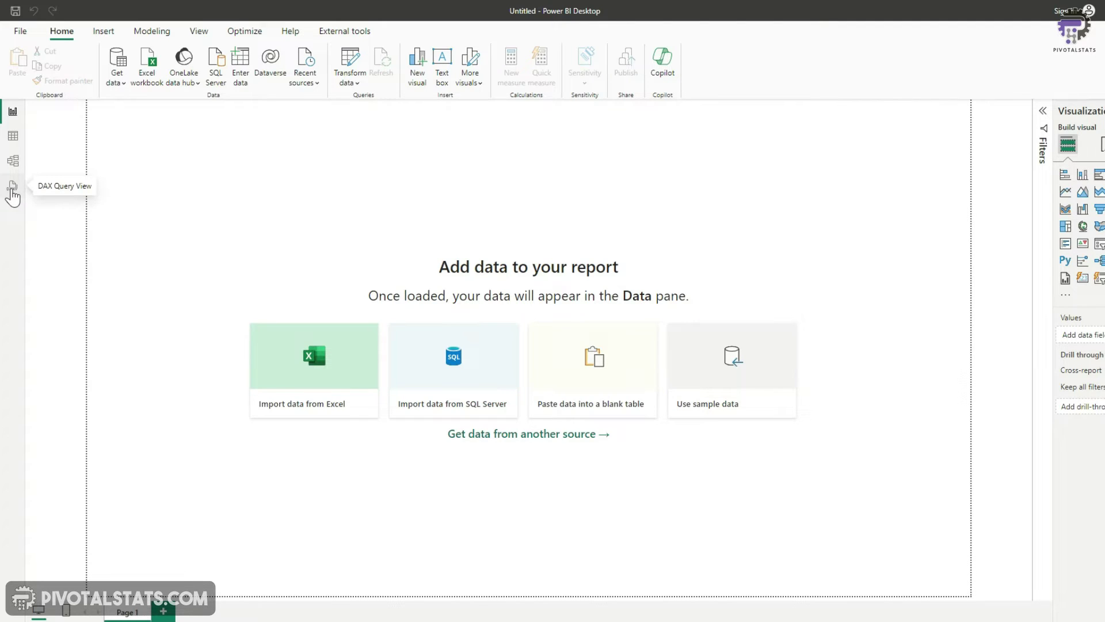
Look at the DAX query view of the empty report and return to the report view
click(13, 187)
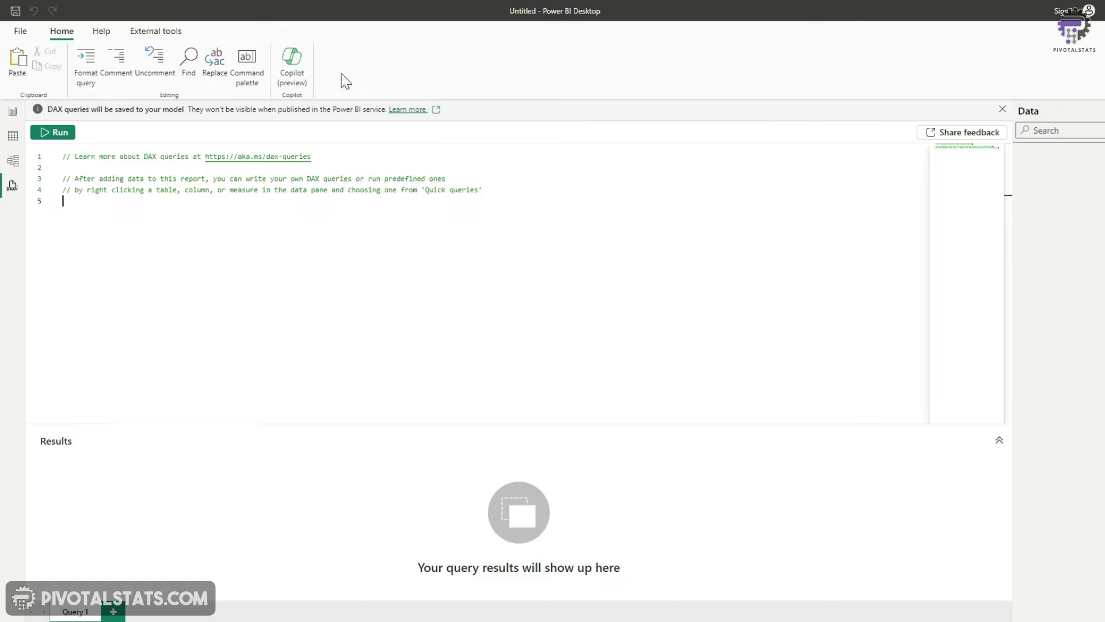
click(13, 113)
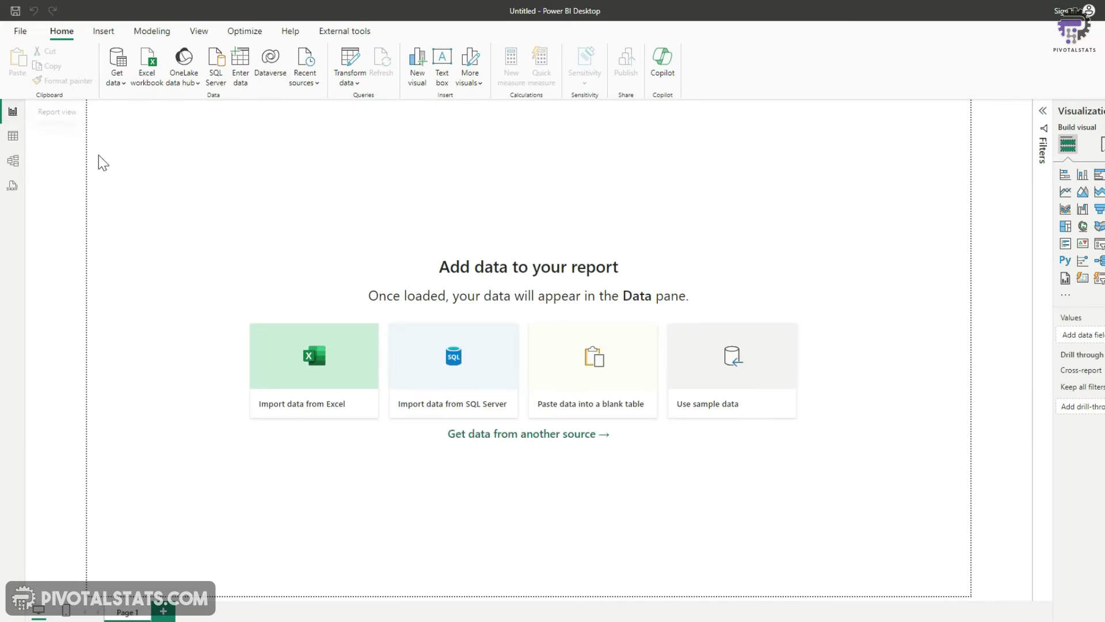
Load the Sales table from a data file into the empty report
click(115, 81)
click(166, 241)
double_click(88, 119)
click(792, 499)
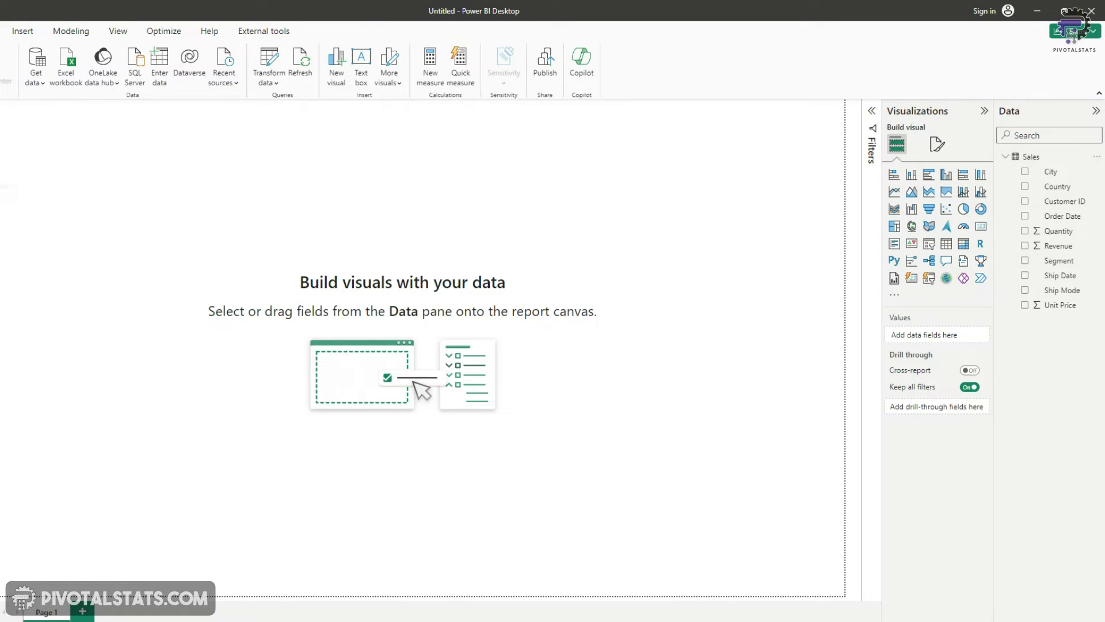
In DAX query view, run the sample query EVALUATE TOPN(100, 'Sales') and enlarge the results area
click(9, 193)
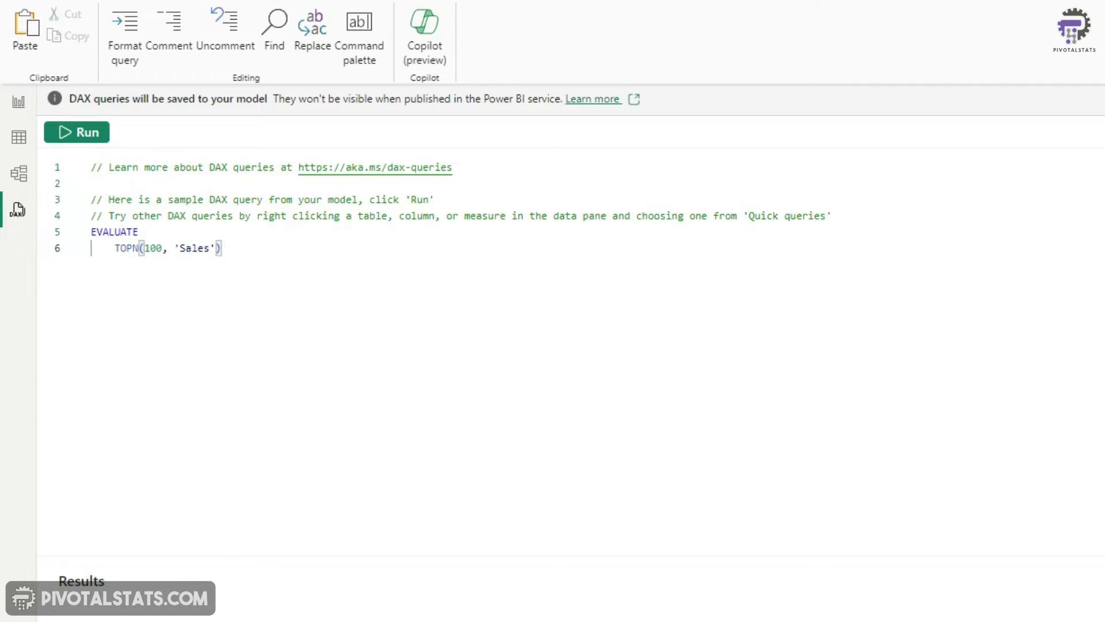
drag(264, 247, 87, 239)
click(89, 248)
drag(271, 254, 86, 228)
click(79, 129)
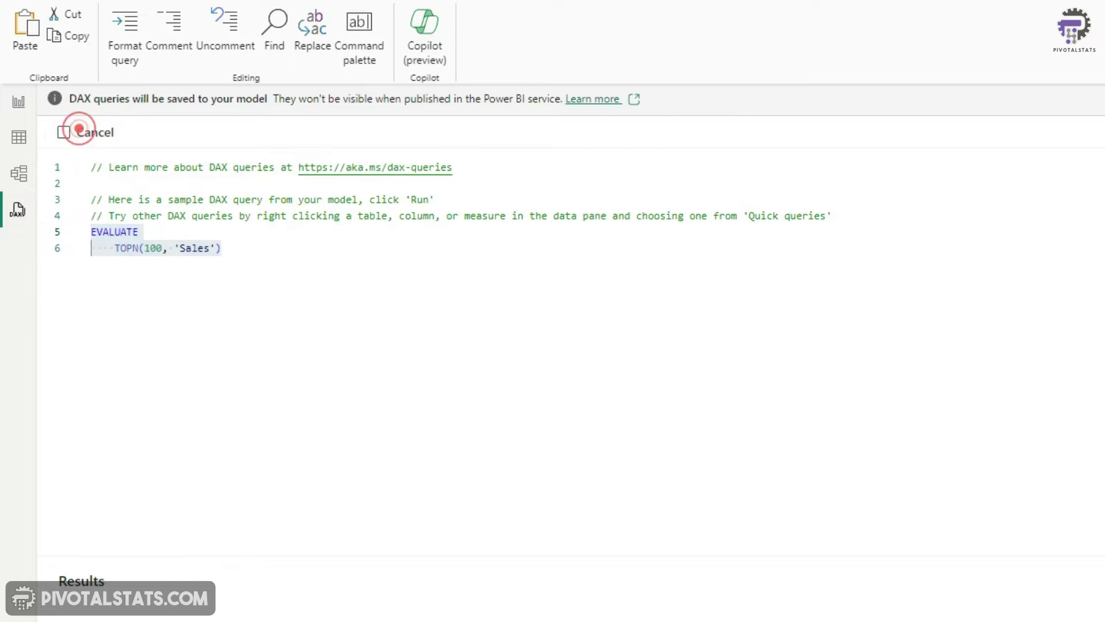
drag(424, 424, 417, 316)
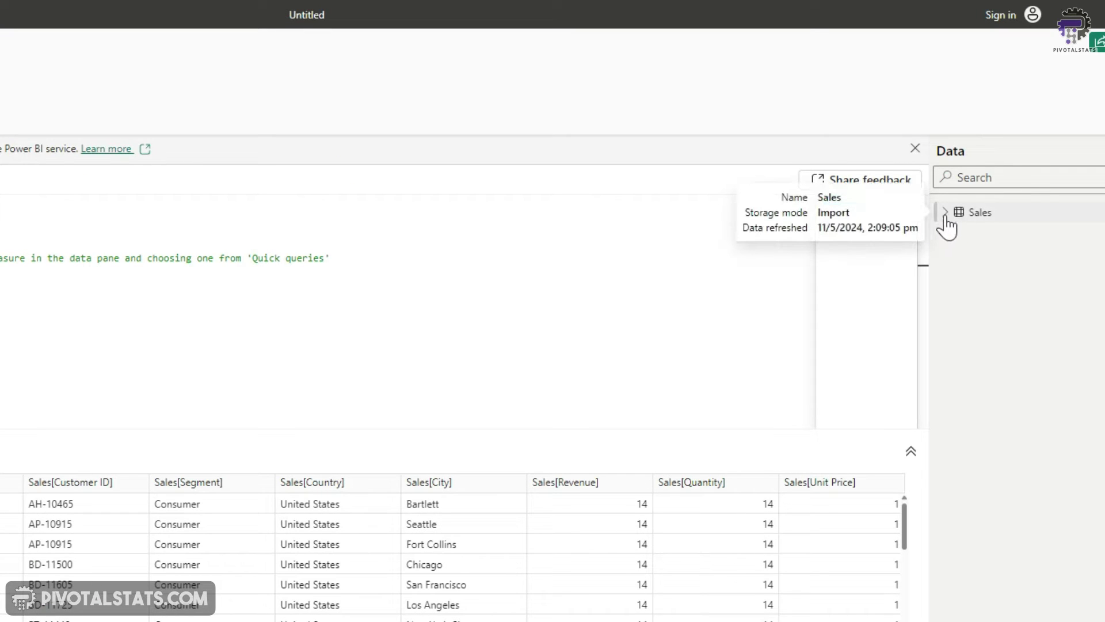
Generate the column statistics quick query for the Sales table
right_click(1017, 222)
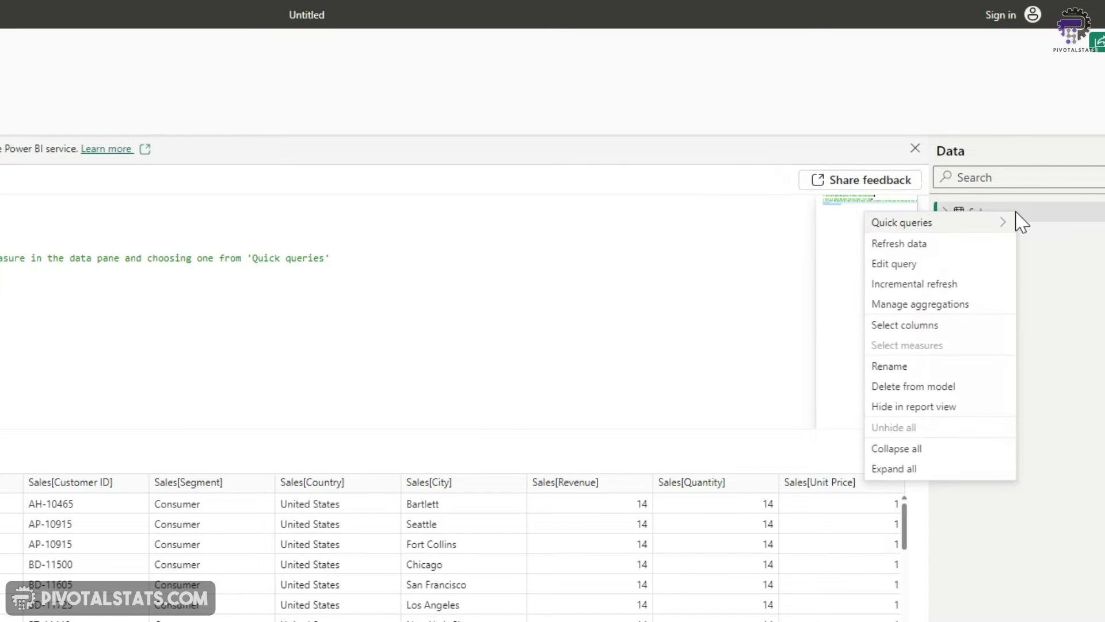
mouse_move(957, 226)
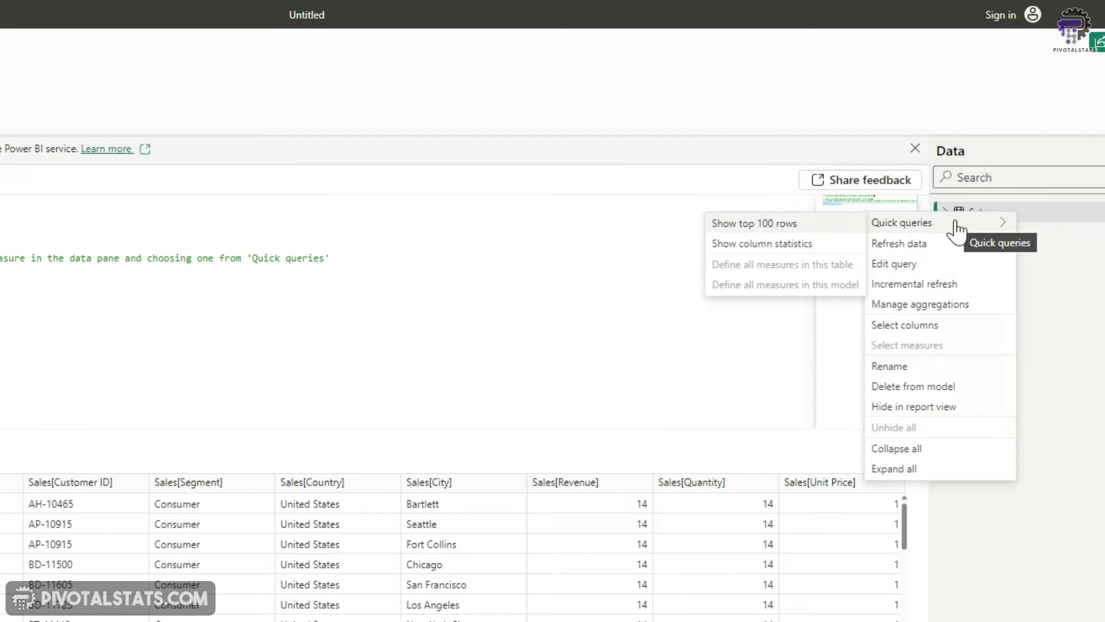
click(786, 226)
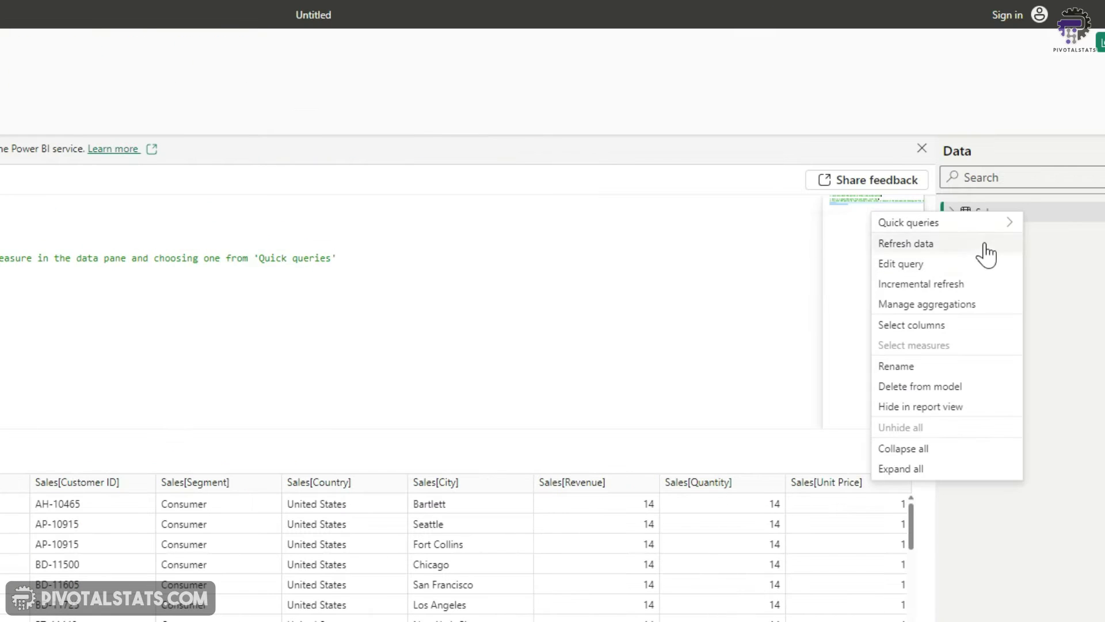
mouse_move(962, 238)
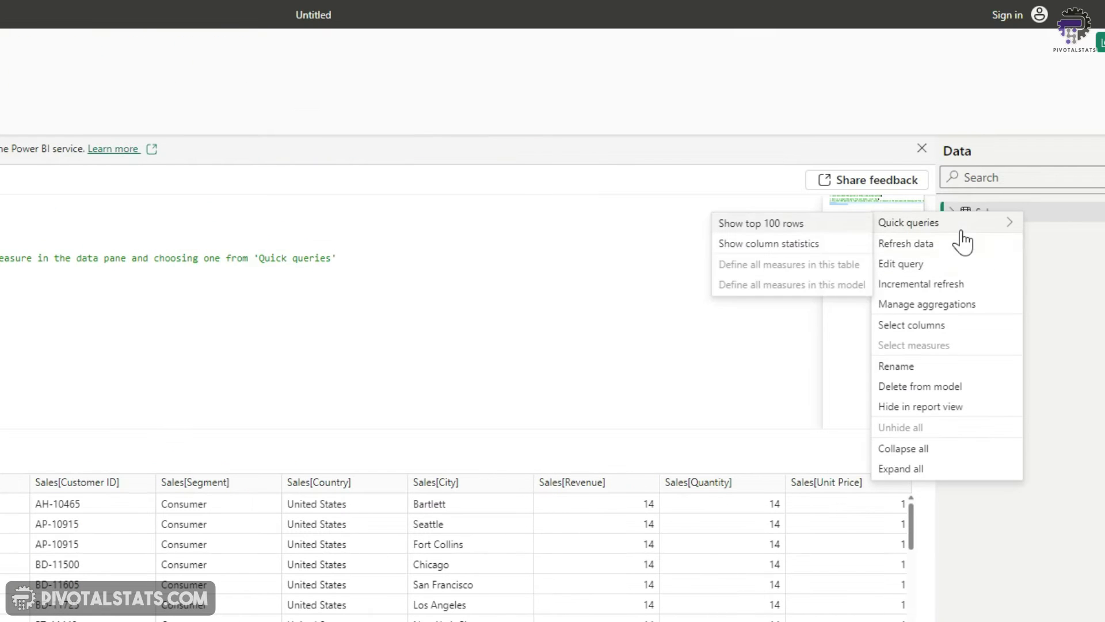
click(800, 253)
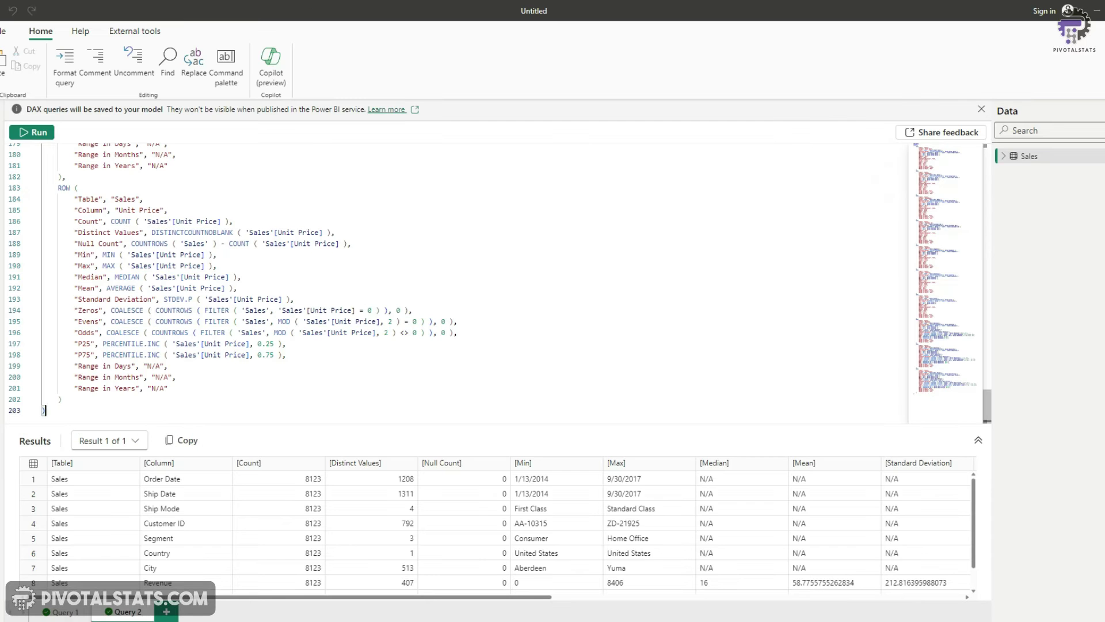
Examine the column statistics query and its result columns, and compare them with the results of Query 1
scroll(454, 282, up, 10)
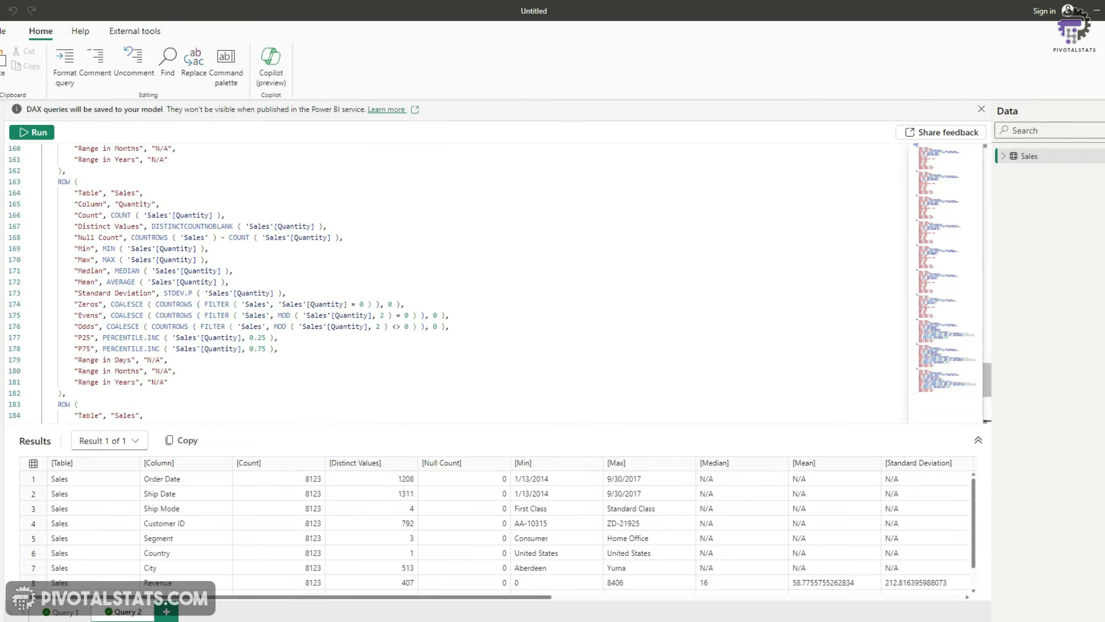
scroll(455, 282, up, 20)
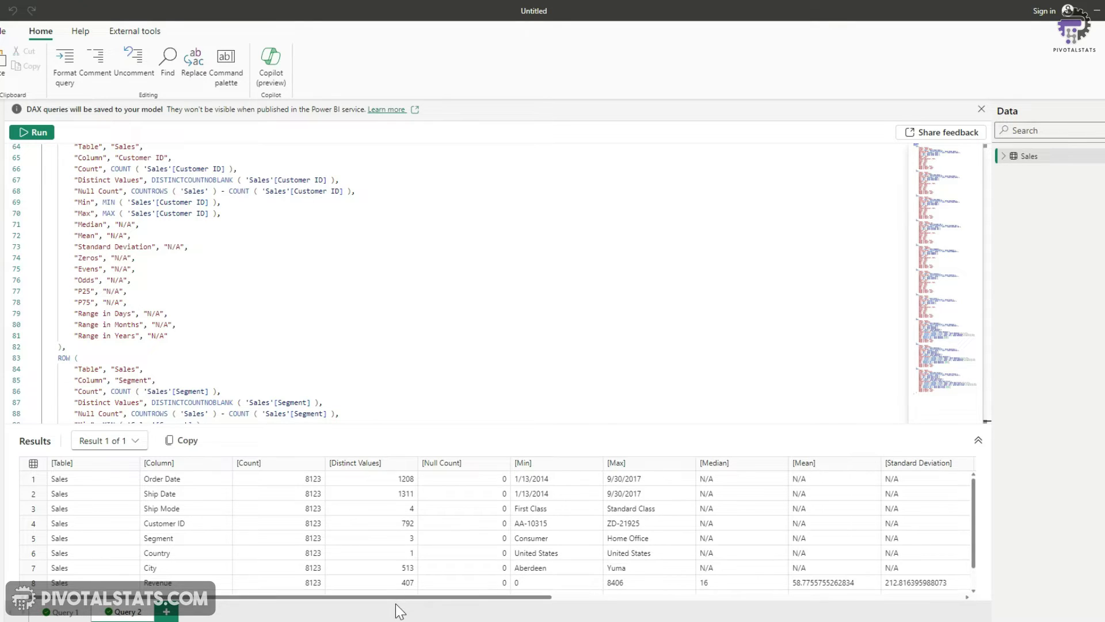
drag(397, 597, 516, 605)
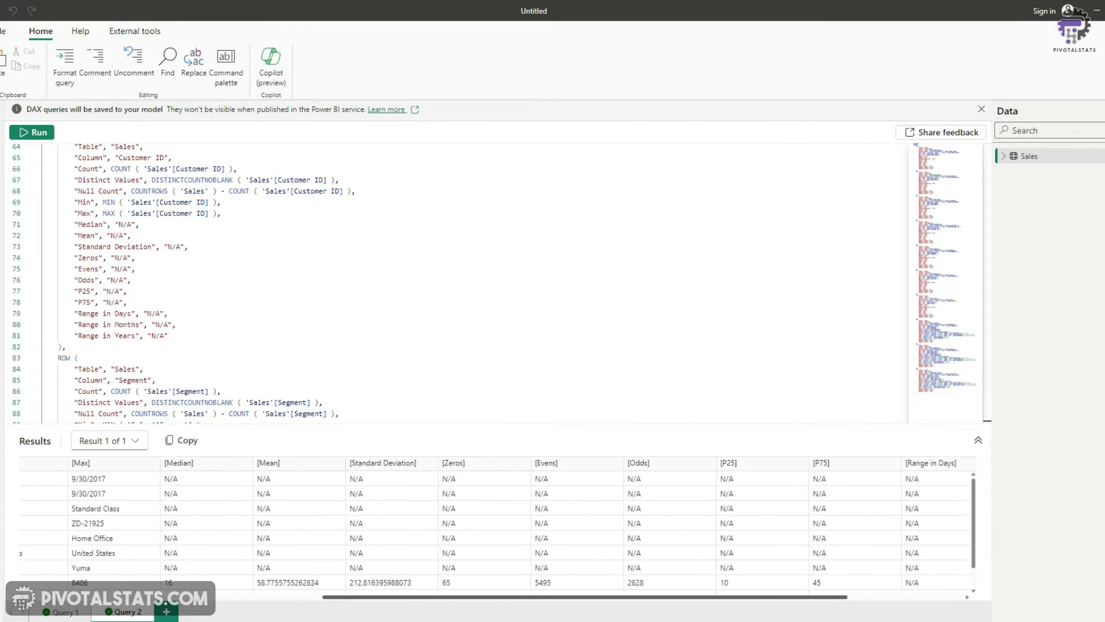
scroll(495, 530, left, 10)
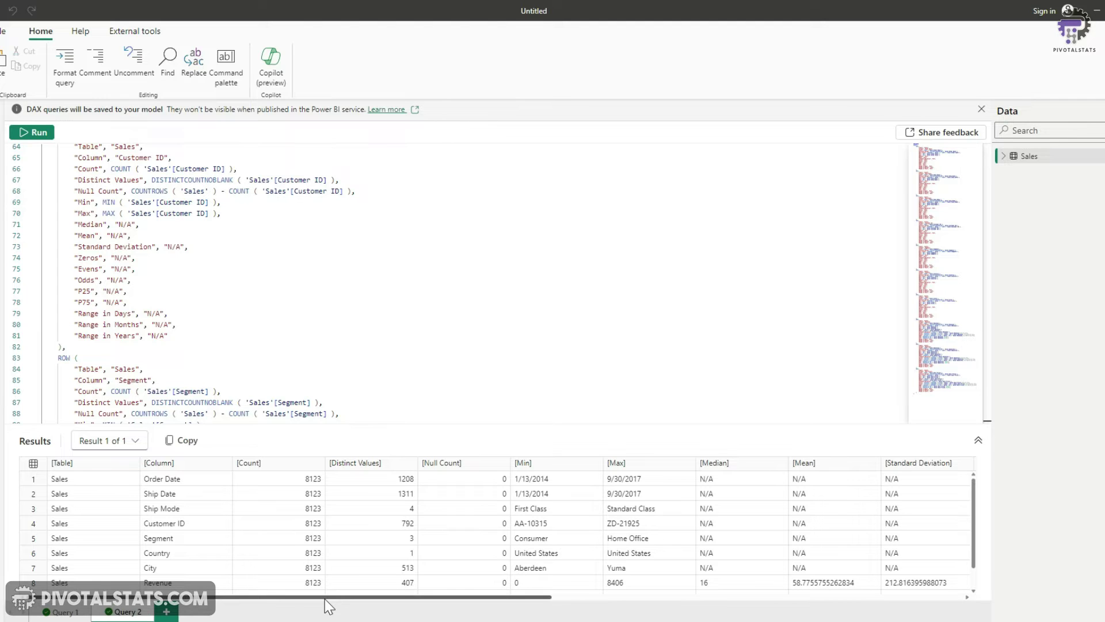
drag(324, 599, 284, 608)
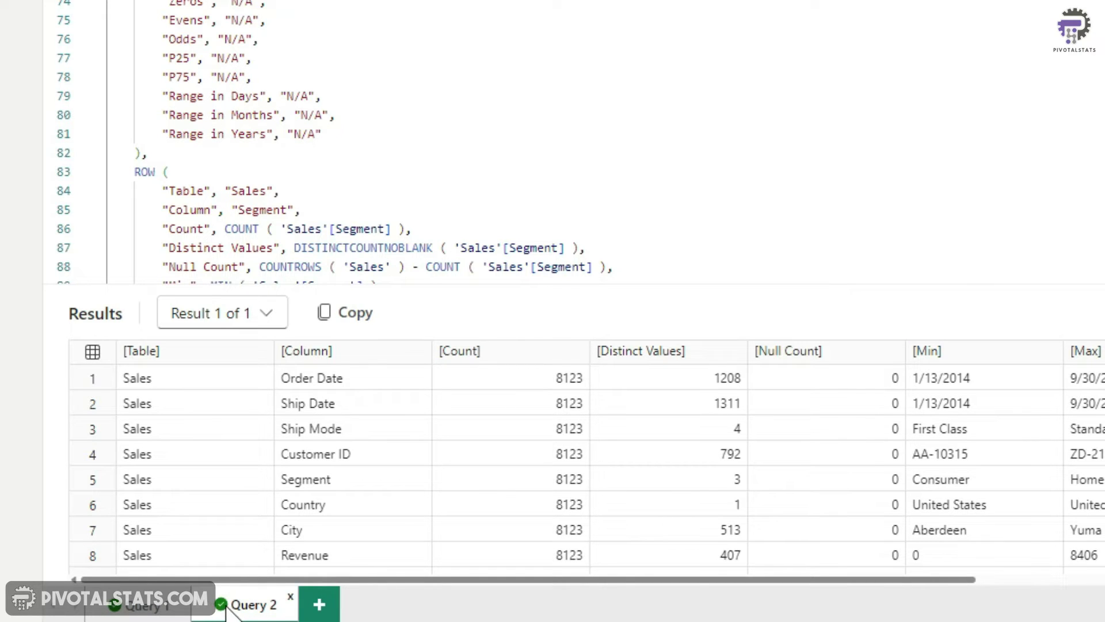
click(98, 610)
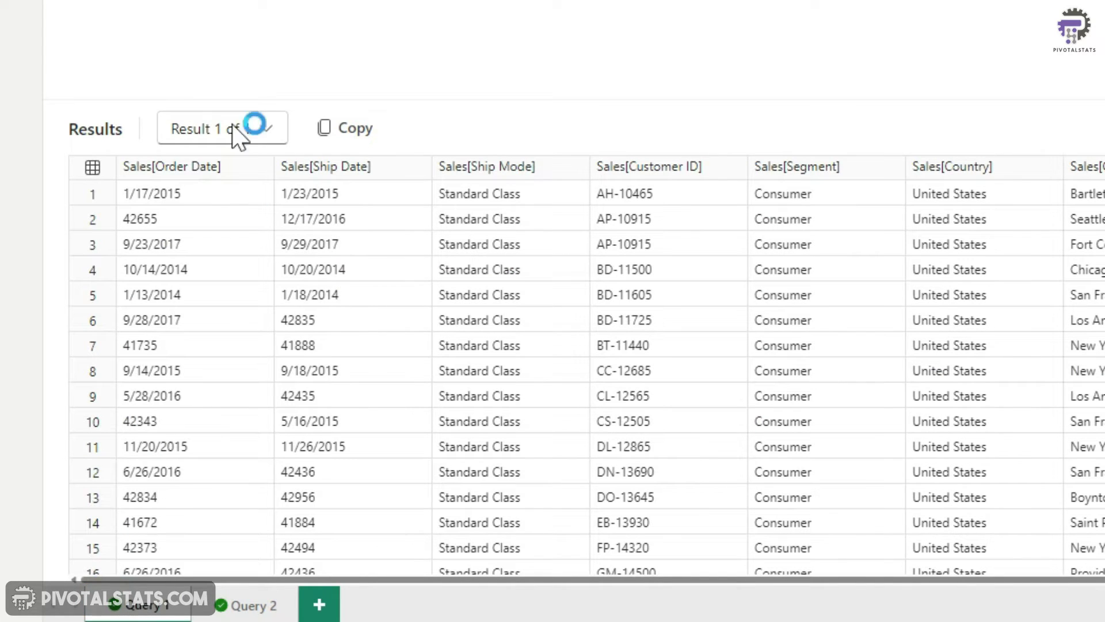
click(238, 602)
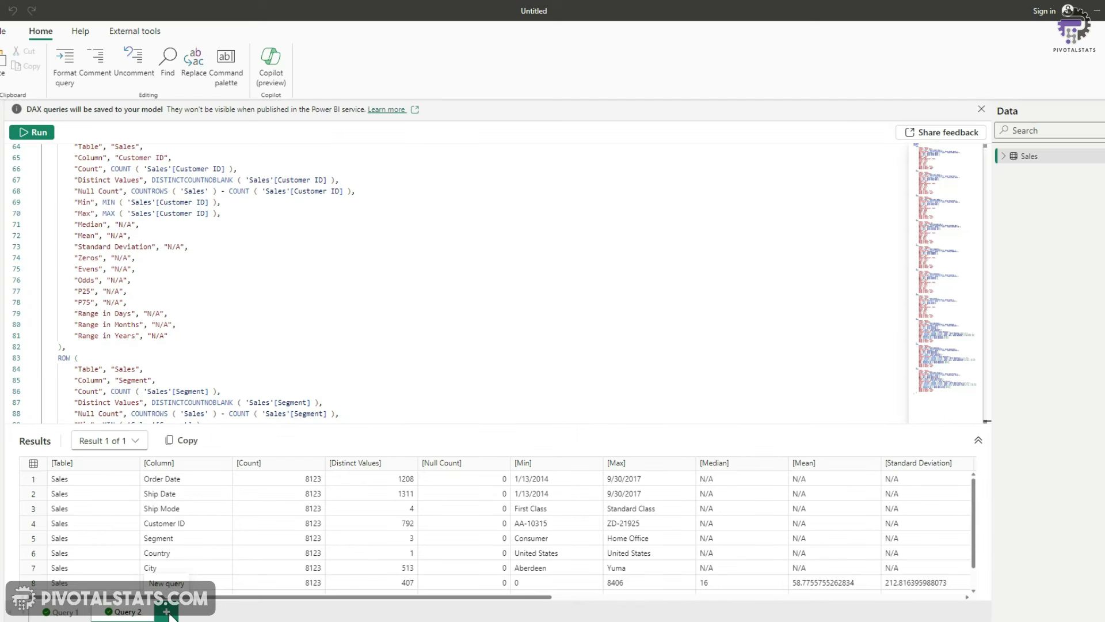
Add a new query containing EVALUATE Sales, run it and enlarge the results area
click(167, 612)
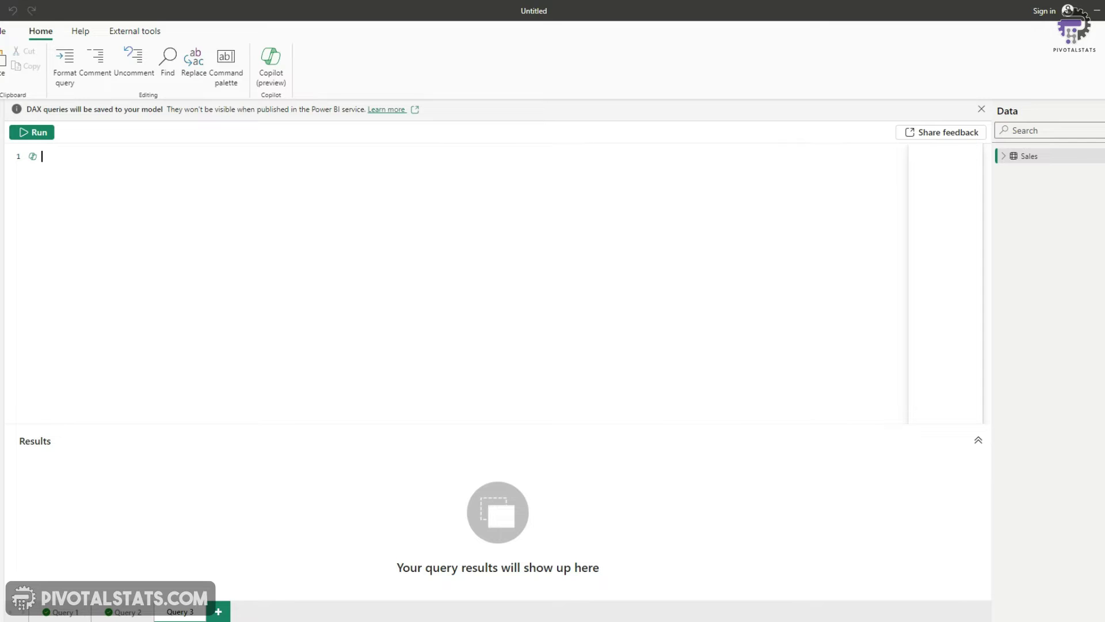
click(57, 155)
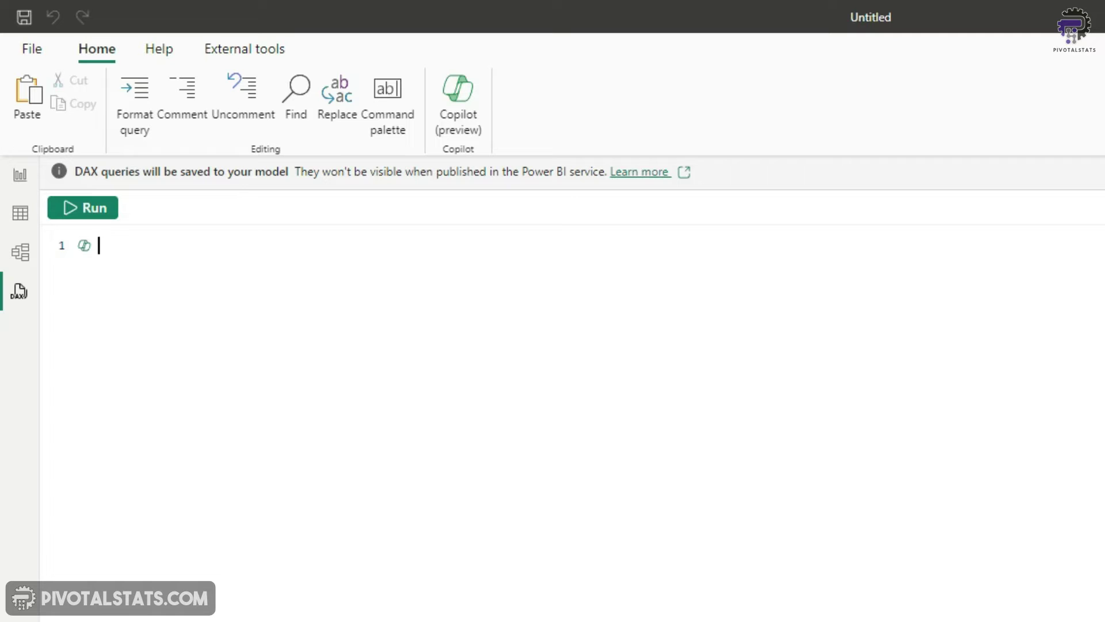
text(EVALUATE)
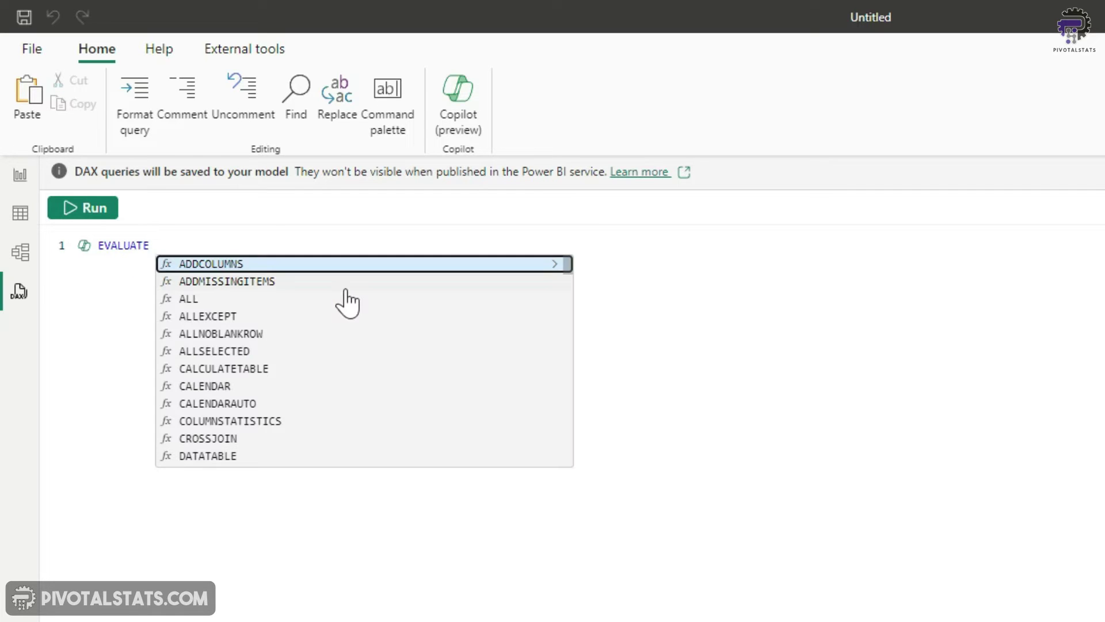
text( Sales)
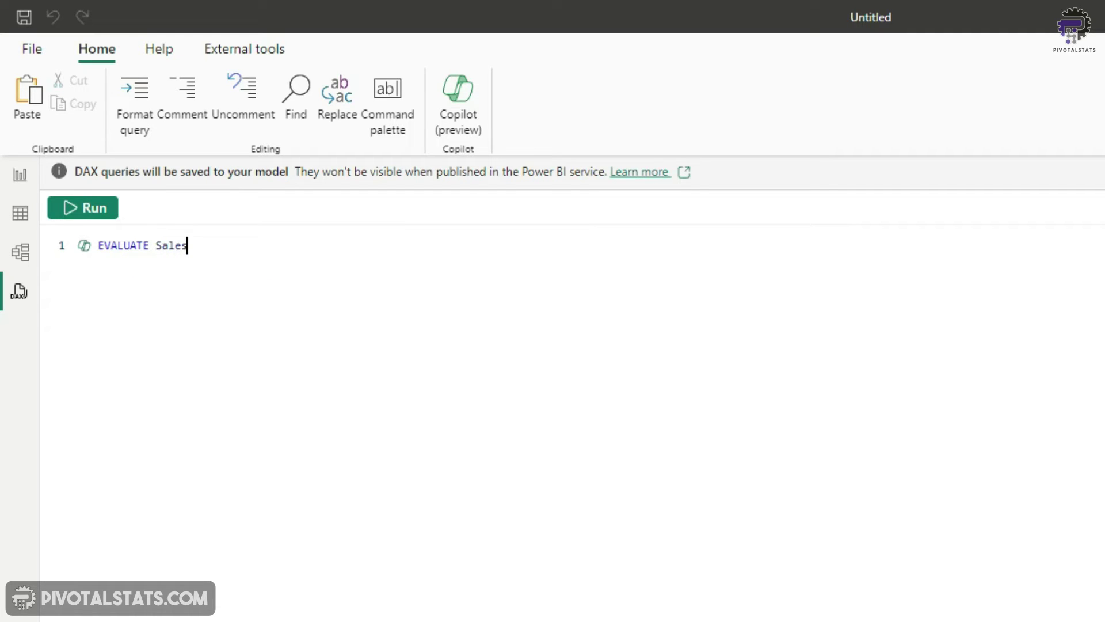
click(78, 210)
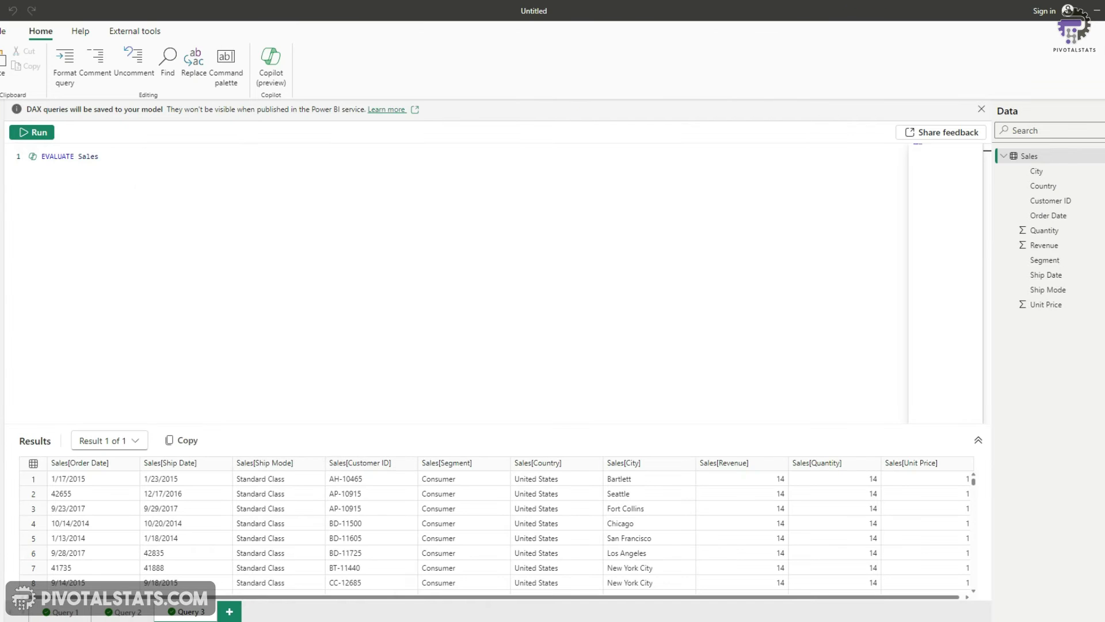
drag(380, 426, 365, 246)
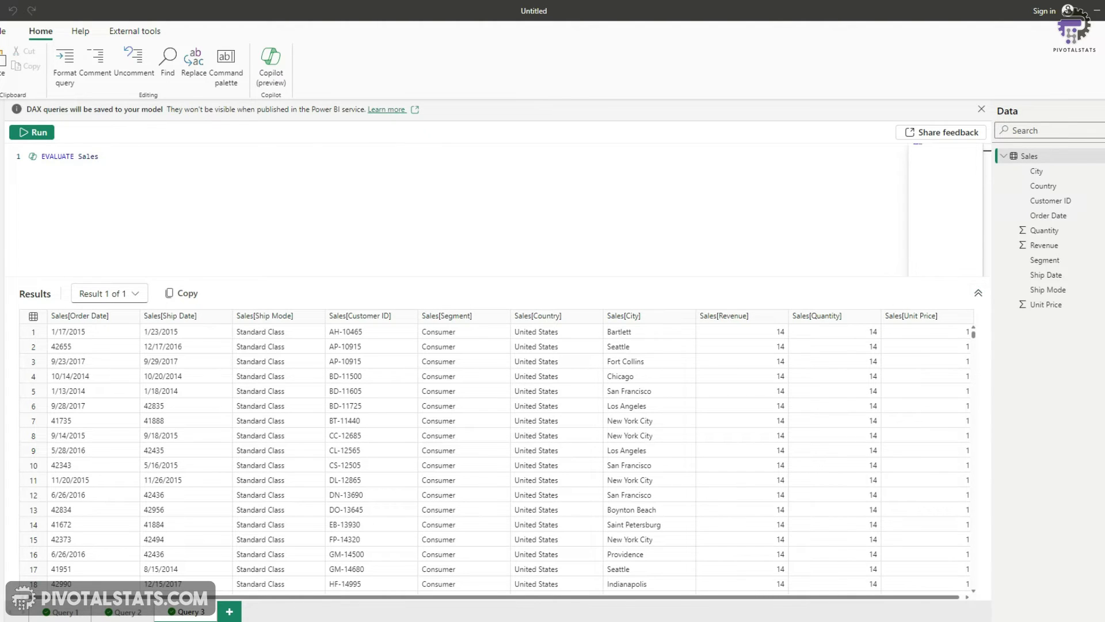
Rewrite the query as EVALUATE SELECTCOLUMNS(Sales, Sales[Country], Sales[Revenue])
double_click(88, 156)
key(BackSpace)
text(sel)
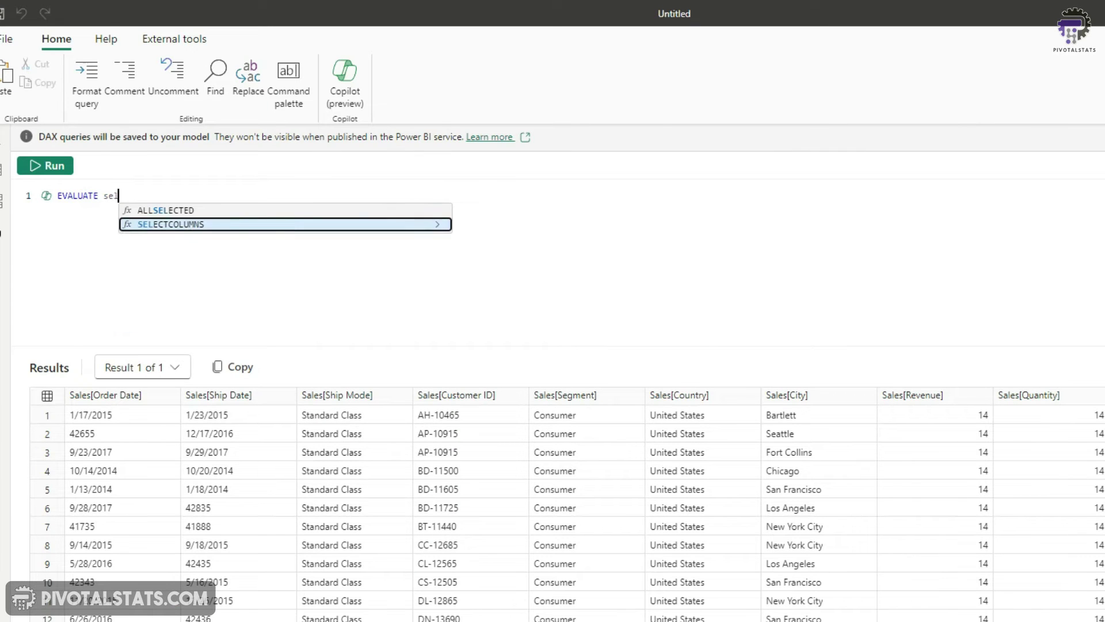
key(Tab)
text(Sales)
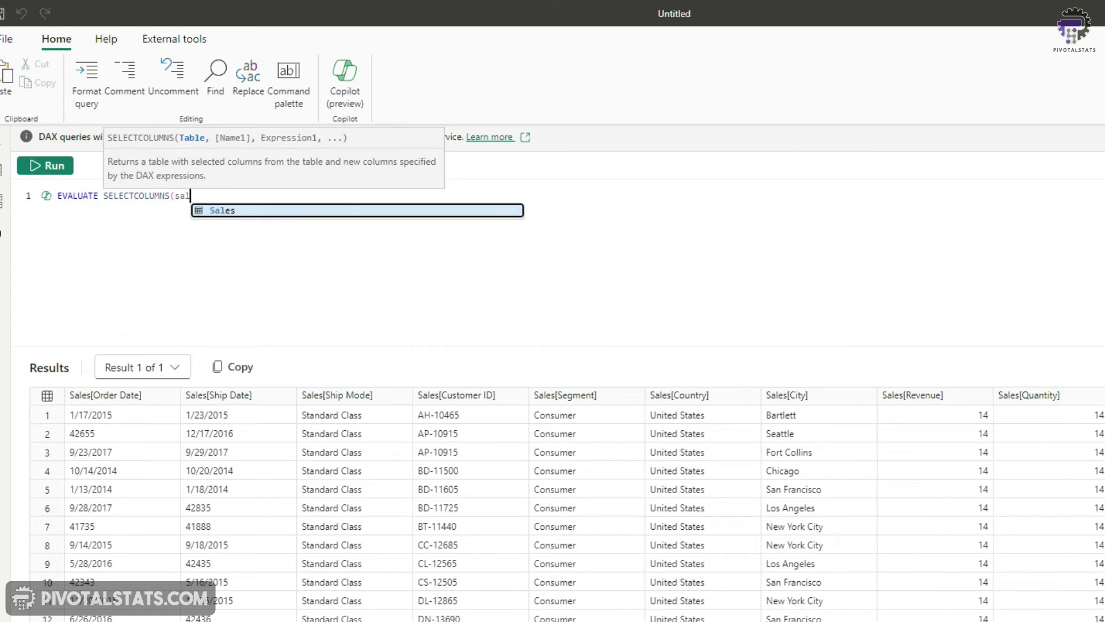
text(,)
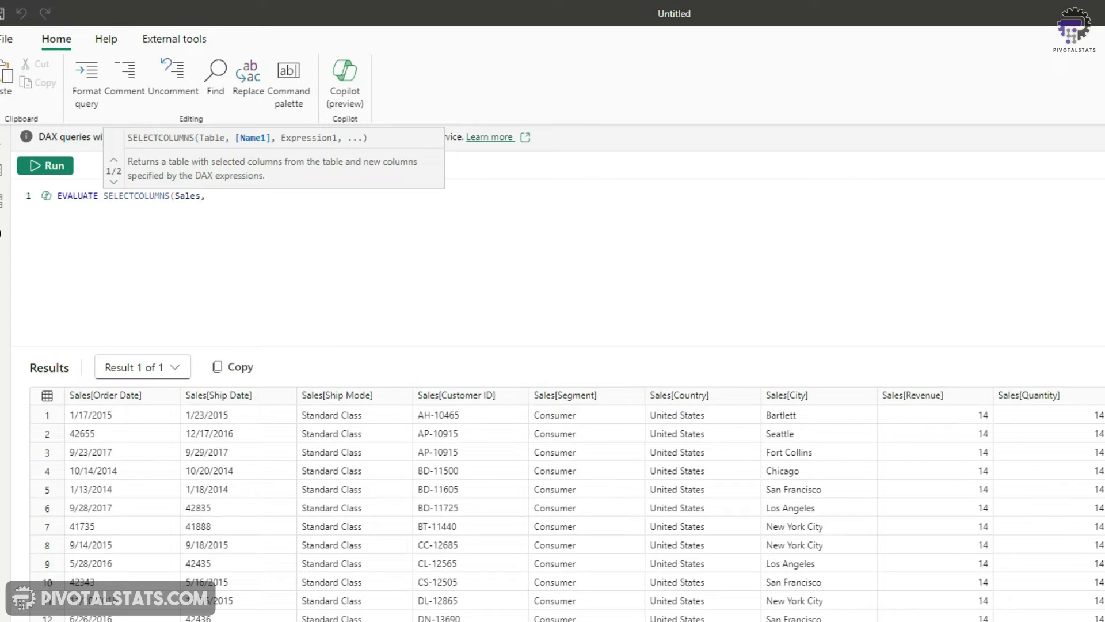
text( country)
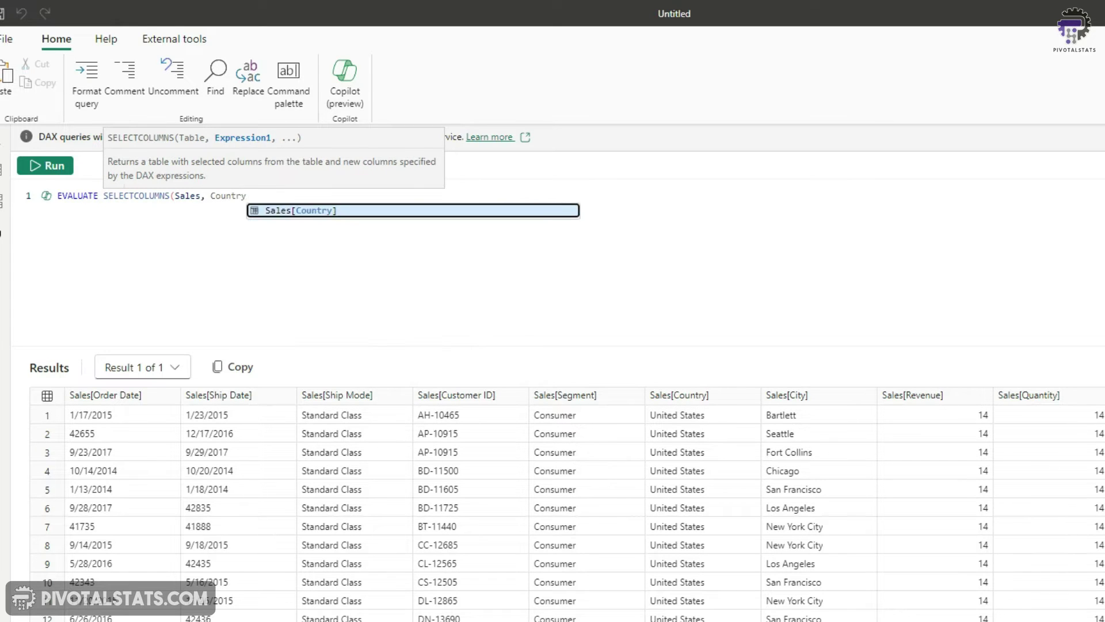
key(Tab)
text(, rev)
key(Tab)
text())
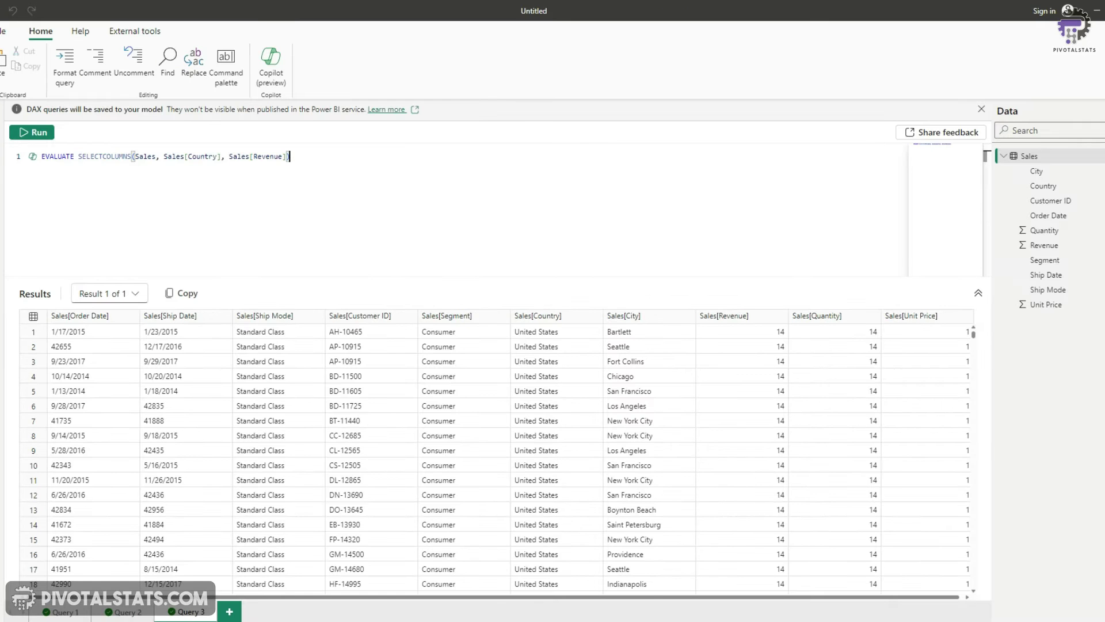
Run the SELECTCOLUMNS query and look through the returned Country and Revenue rows
click(48, 135)
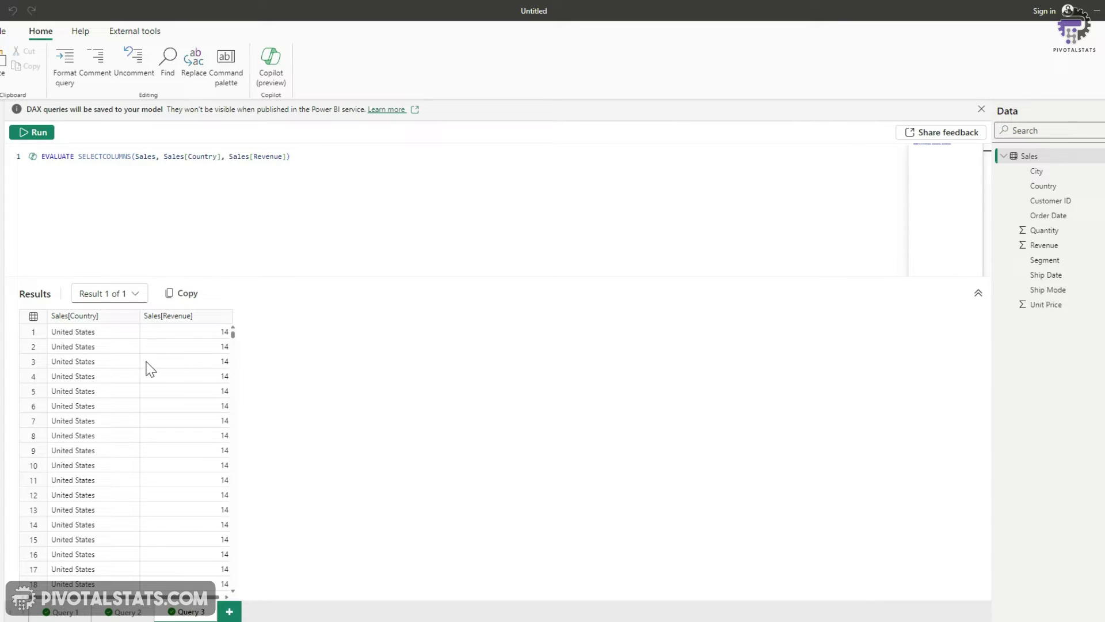
scroll(226, 367, down, 3)
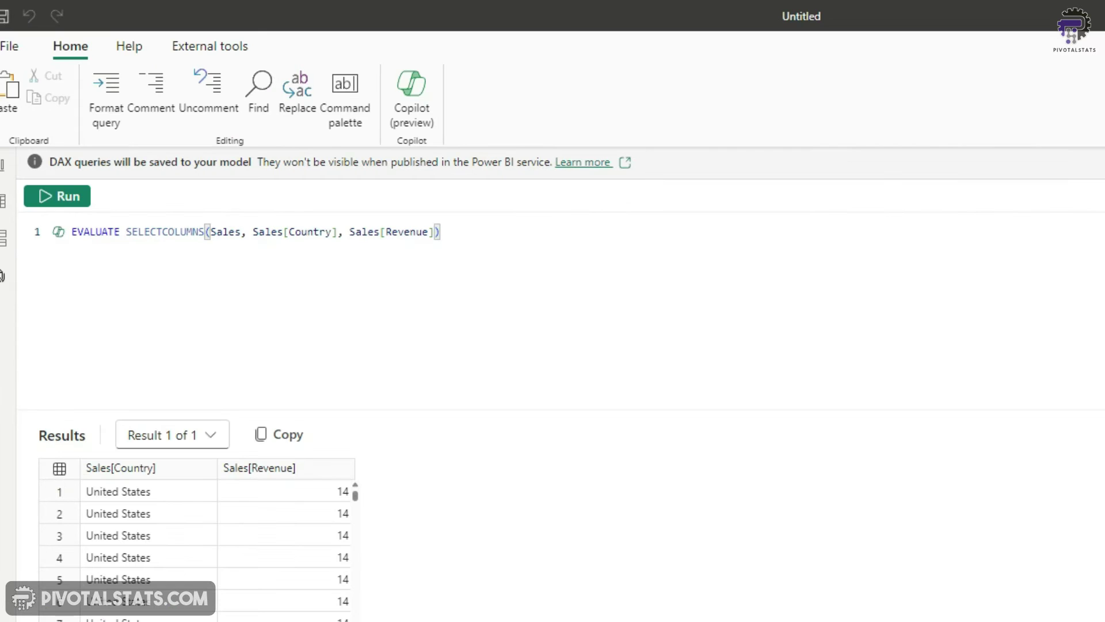
Add a second statement below the first, separated by a blank line: EVALUATE FILTER(Sales, Sales[City] = "Chicago")
key(Return)
key(Return)
text(ev)
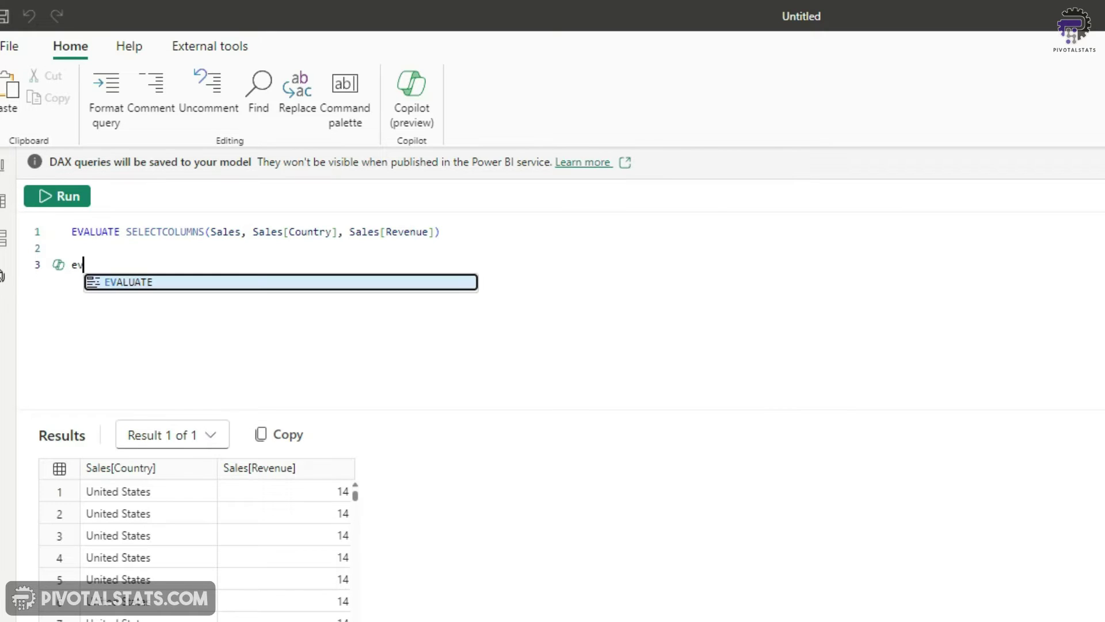
key(Tab)
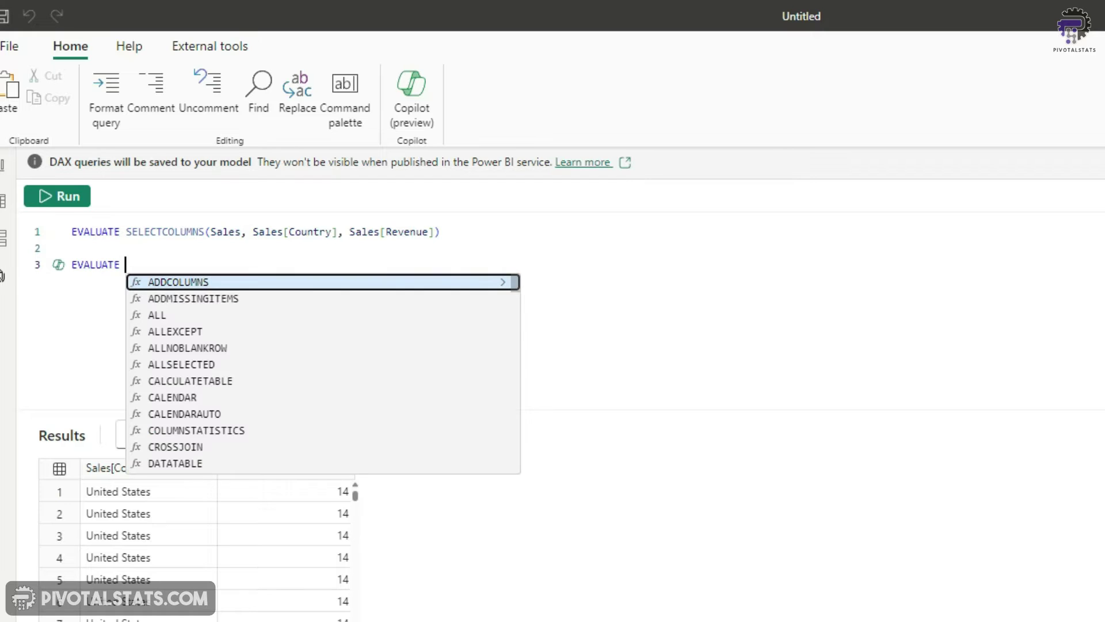
text(FI)
key(Tab)
text(Sale)
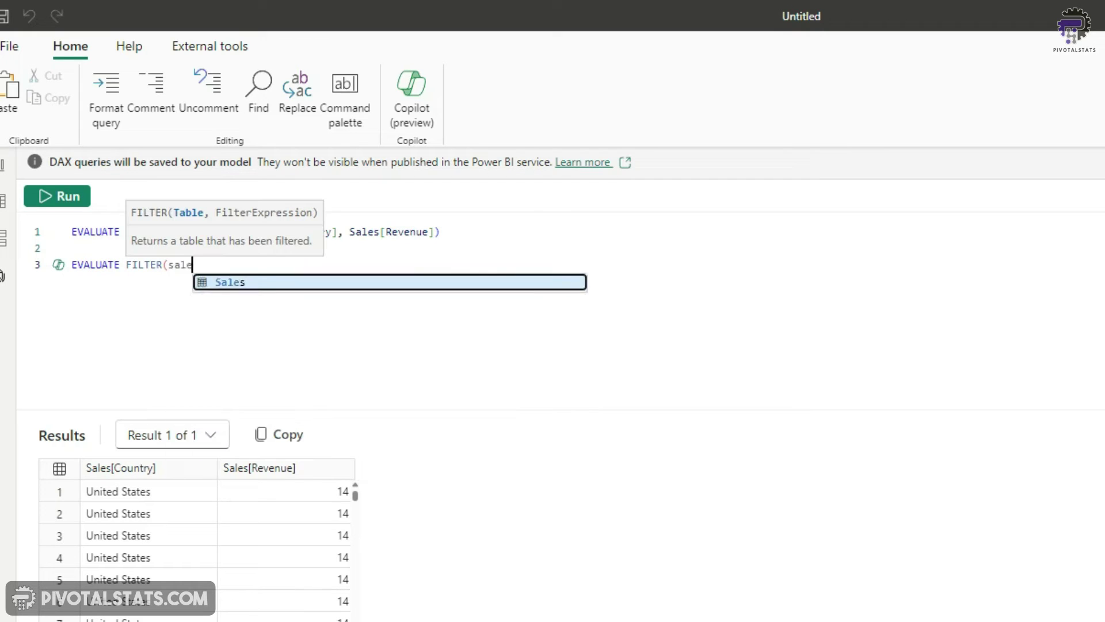
key(Tab)
text(,)
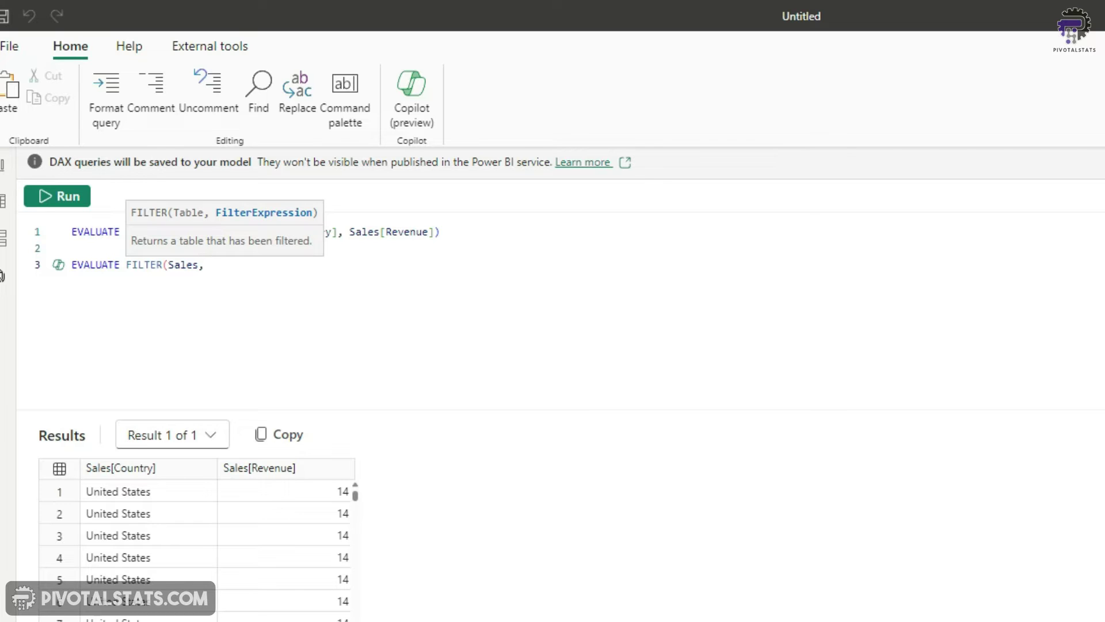
text(Ci)
key(Tab)
text(= "Chicago"))
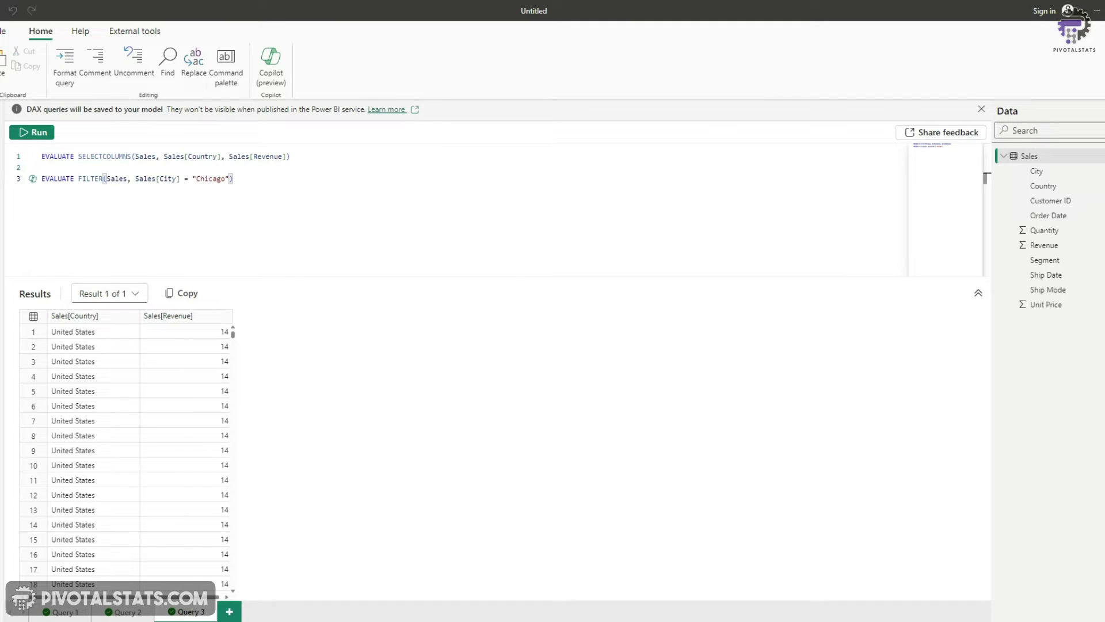
Run both EVALUATE statements of Query 3 together
triple_click(266, 180)
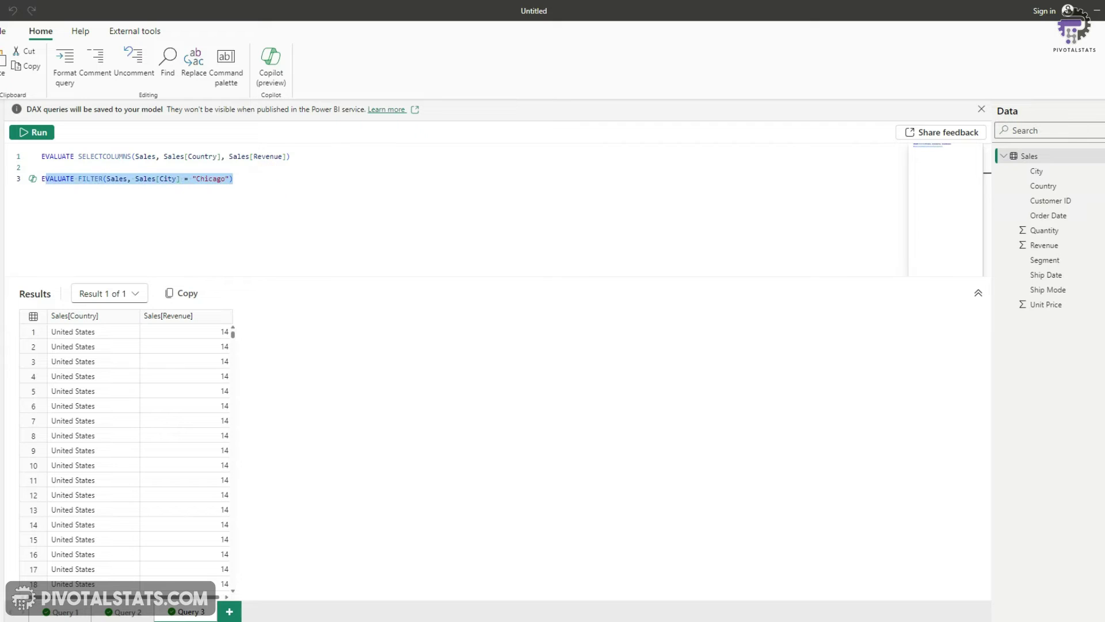
click(261, 178)
click(40, 134)
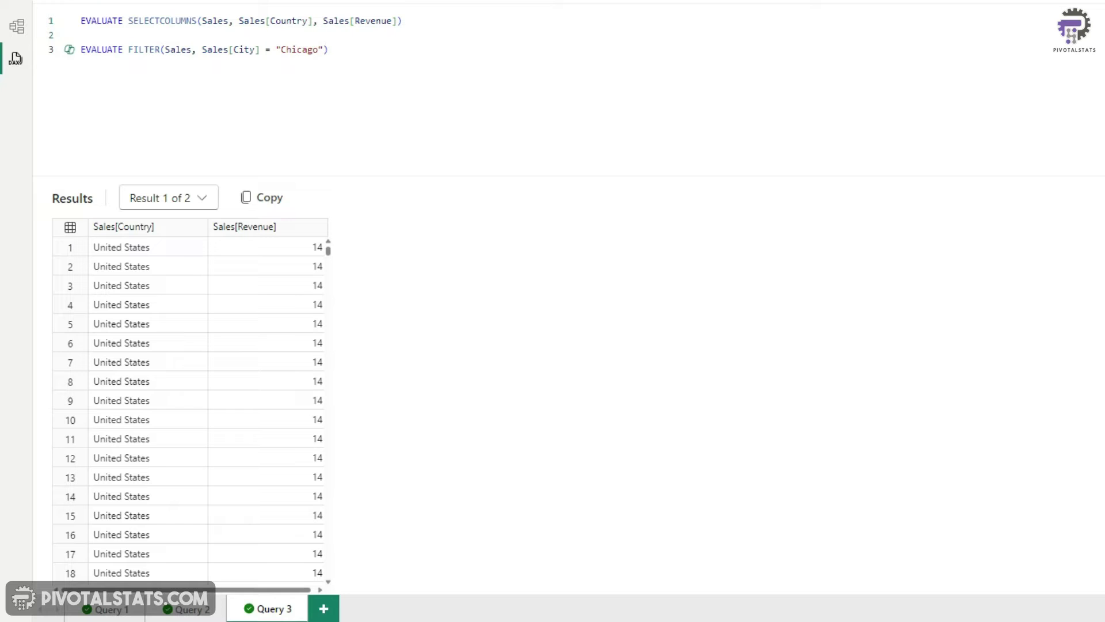
Compare the two statements with their result sets, show result 2 of 2 and check the city in its rows
click(328, 50)
drag(419, 22, 81, 20)
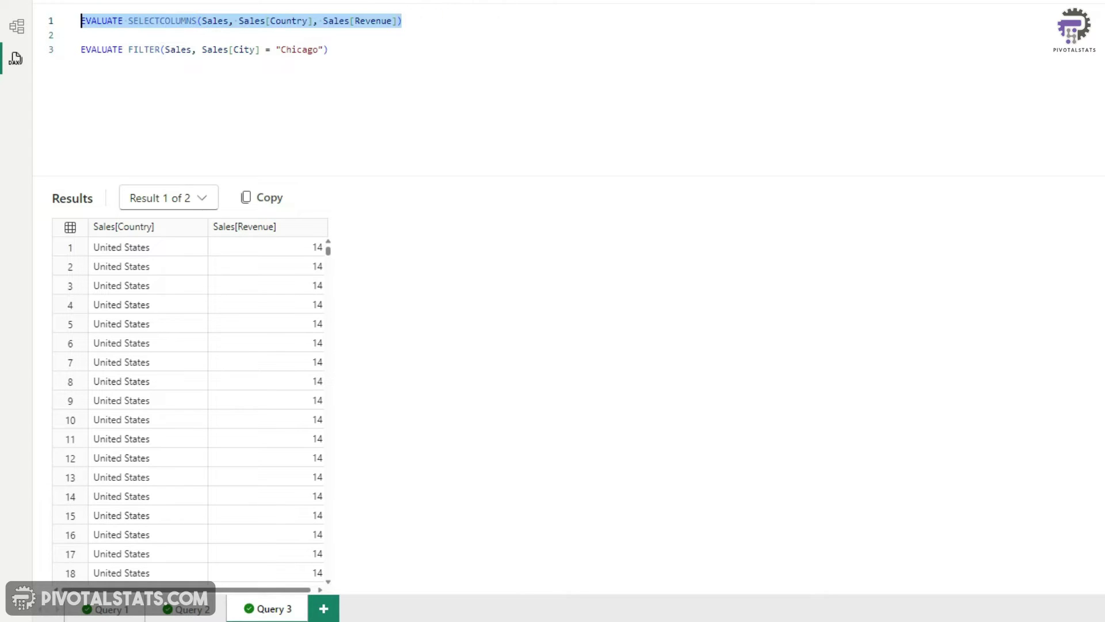
drag(360, 52, 81, 50)
click(346, 50)
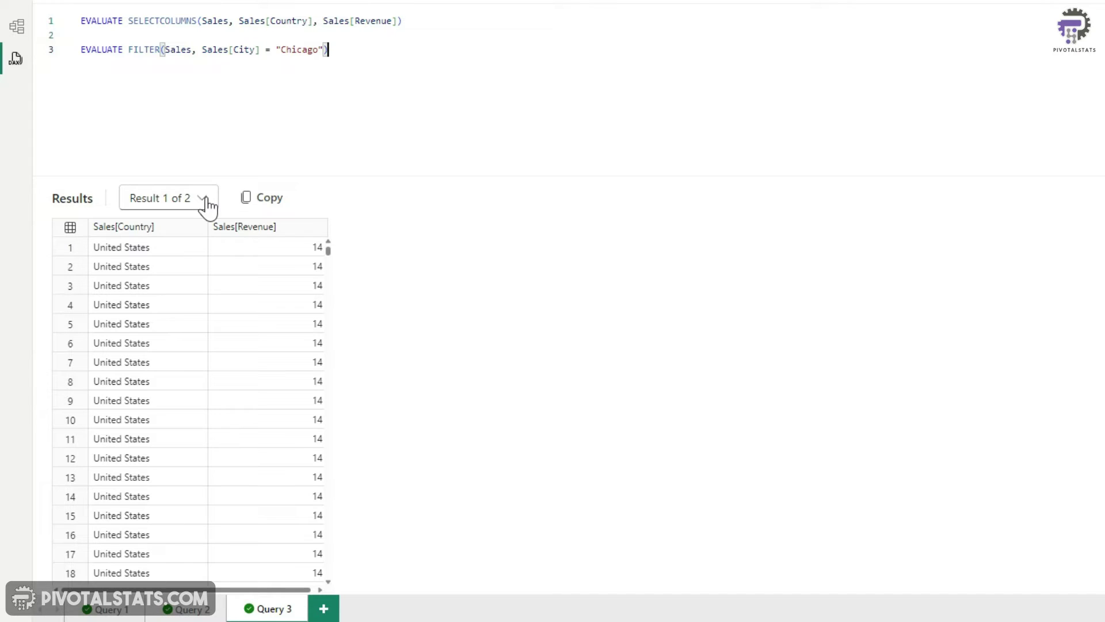
drag(81, 21, 251, 21)
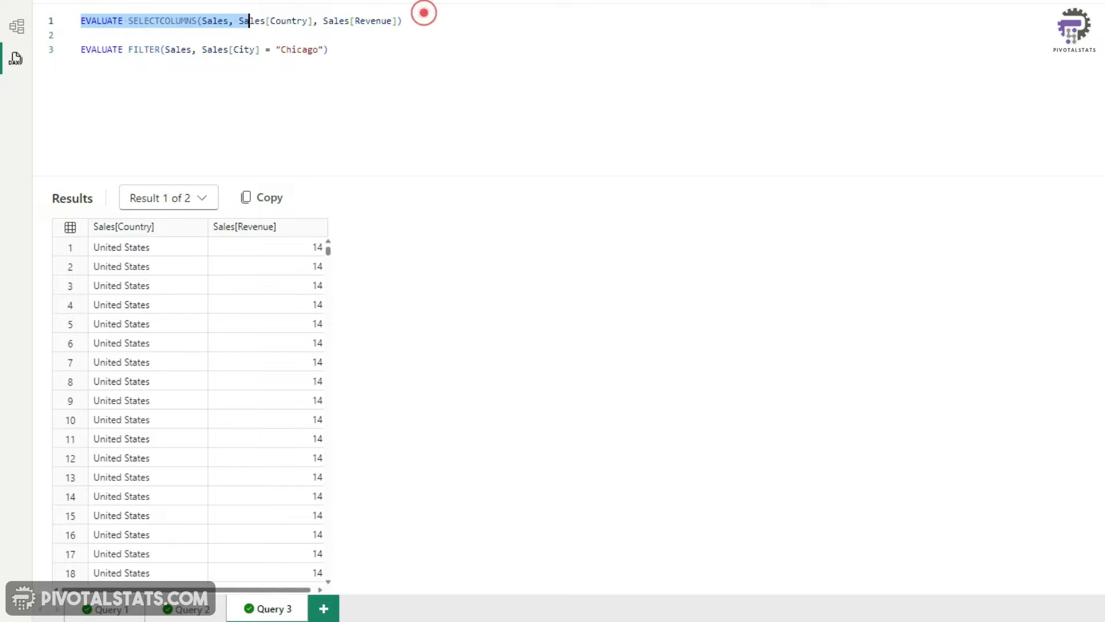
click(198, 198)
click(184, 252)
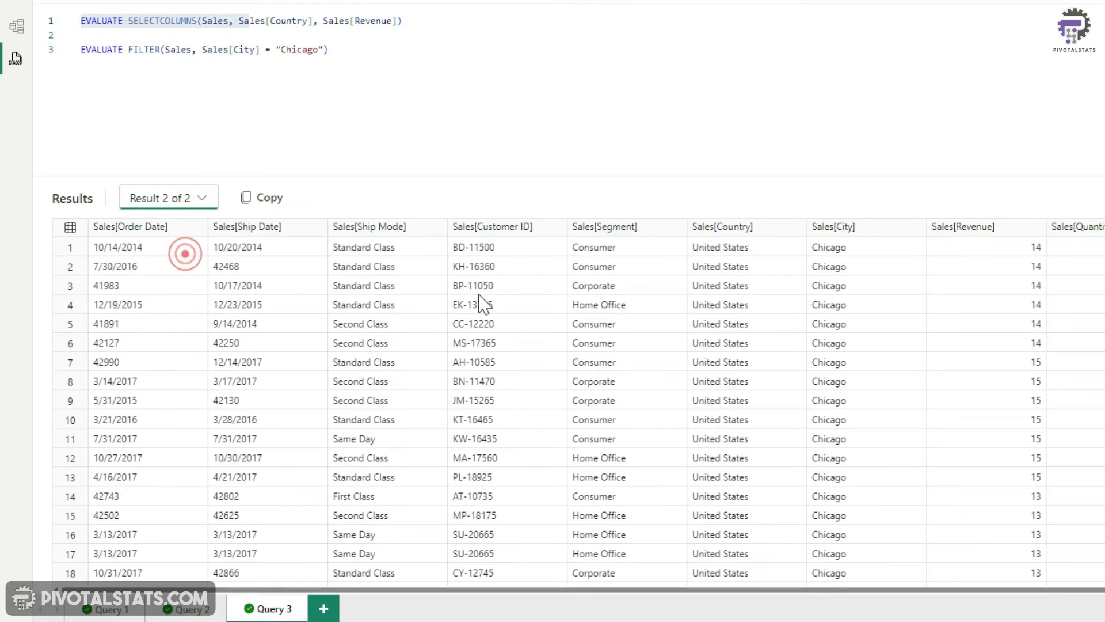
drag(348, 49, 91, 50)
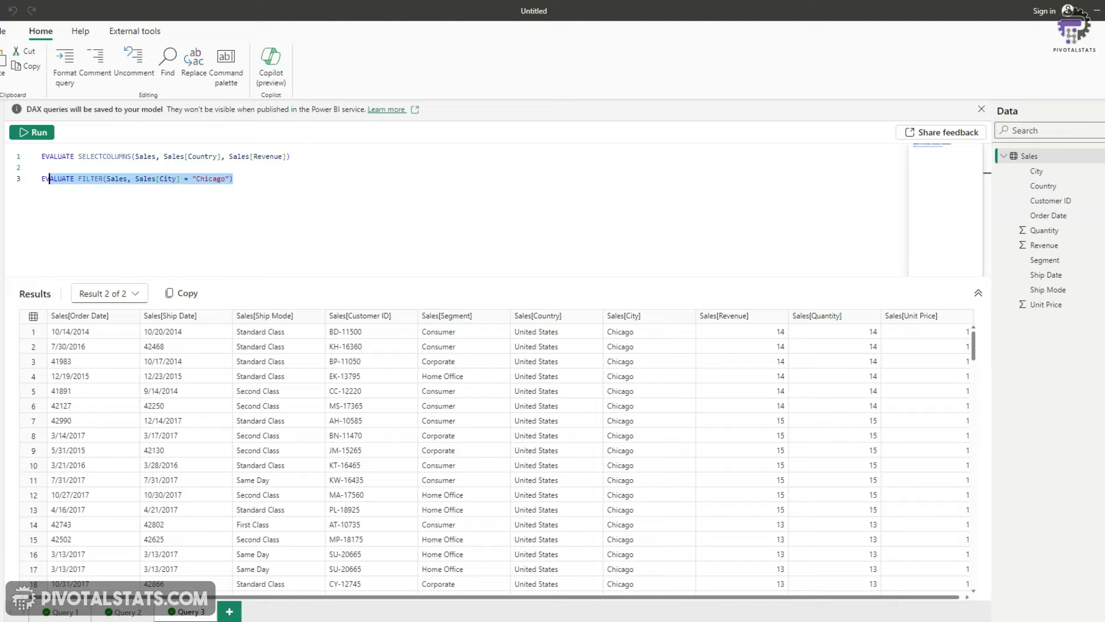
scroll(661, 333, down, 20)
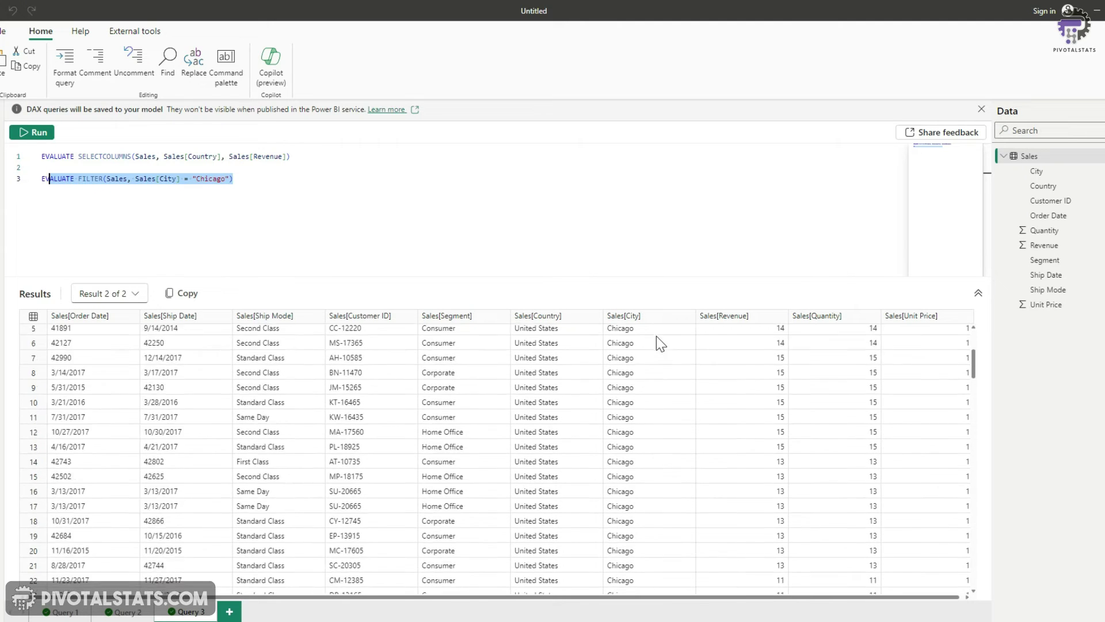
scroll(673, 404, down, 20)
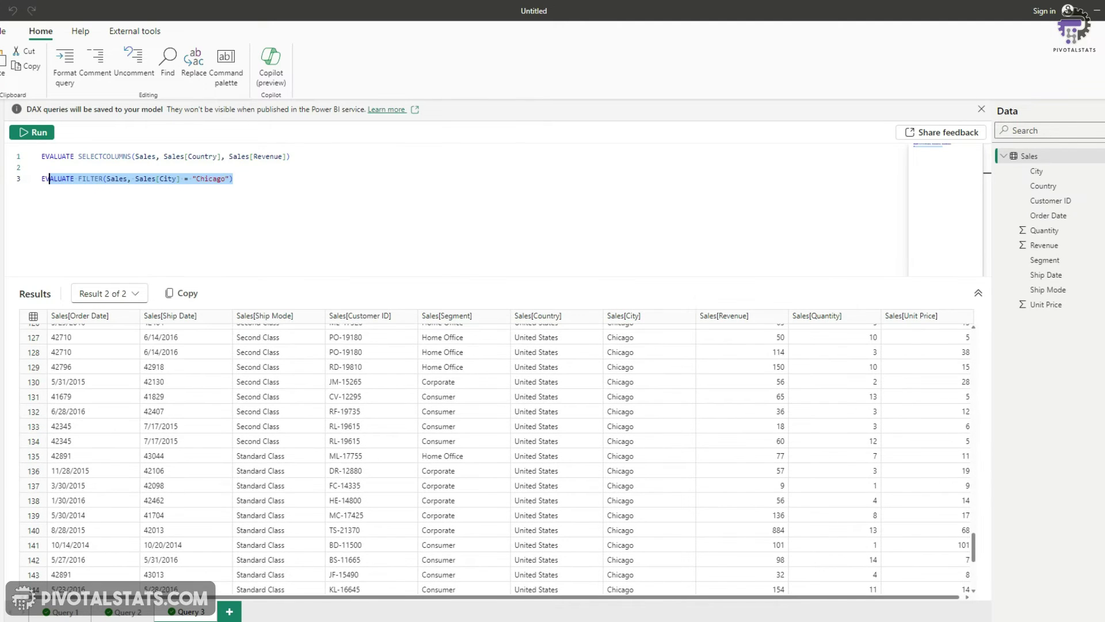
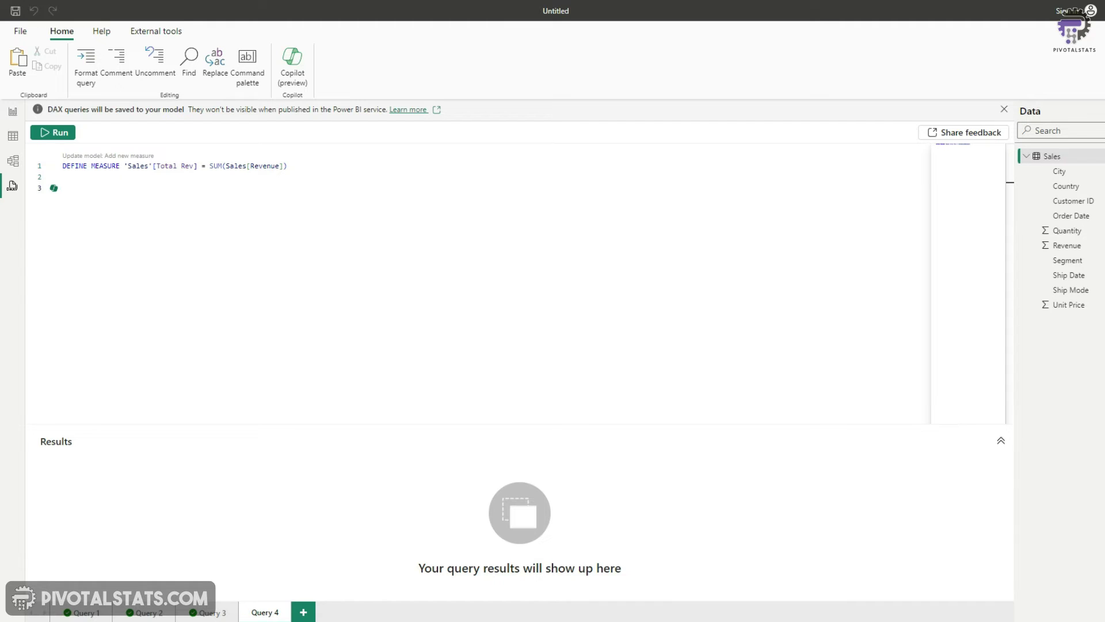
Try running the measure definition alone, and add EVALUATE SUMMARIZECOLUMNS(Sales[City], "Total Revenue", [Total Rev]) below it
click(53, 133)
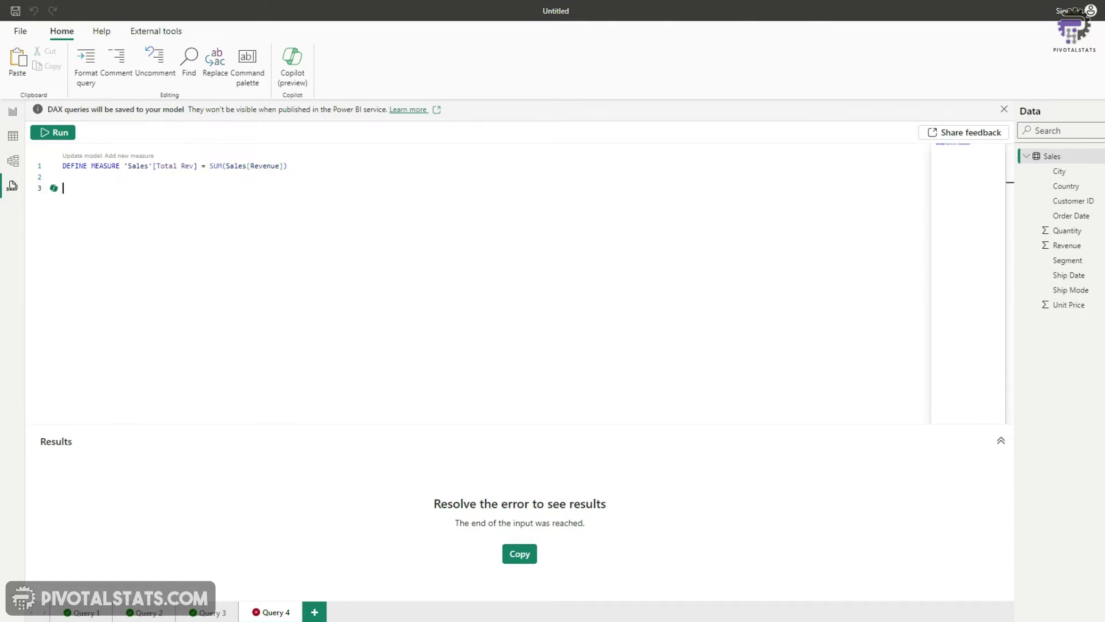
text(ev)
key(Tab)
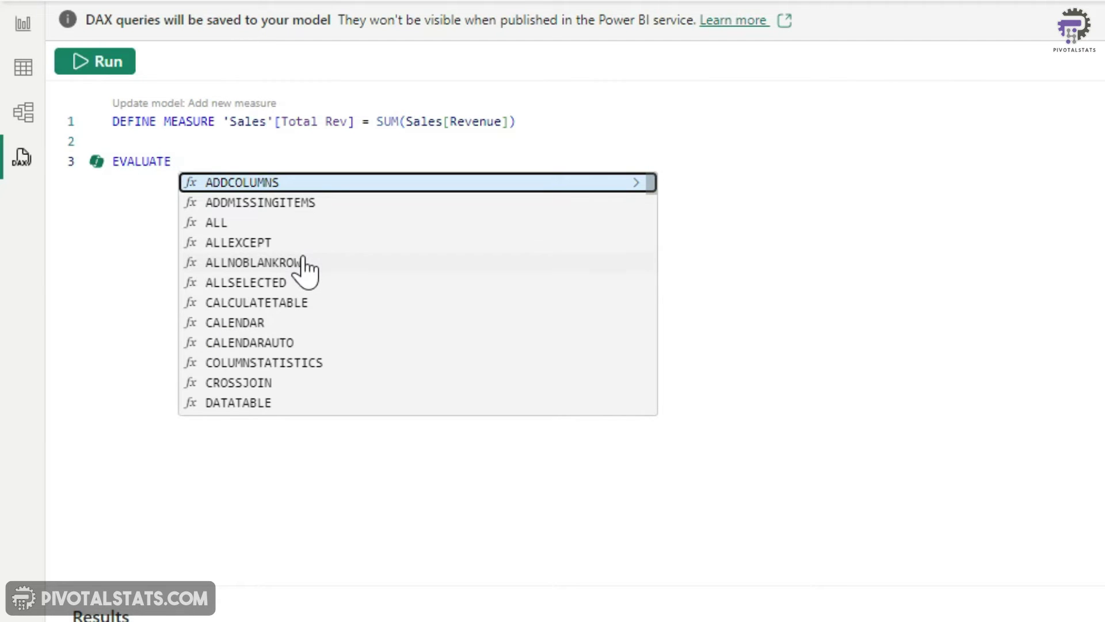
text(summ)
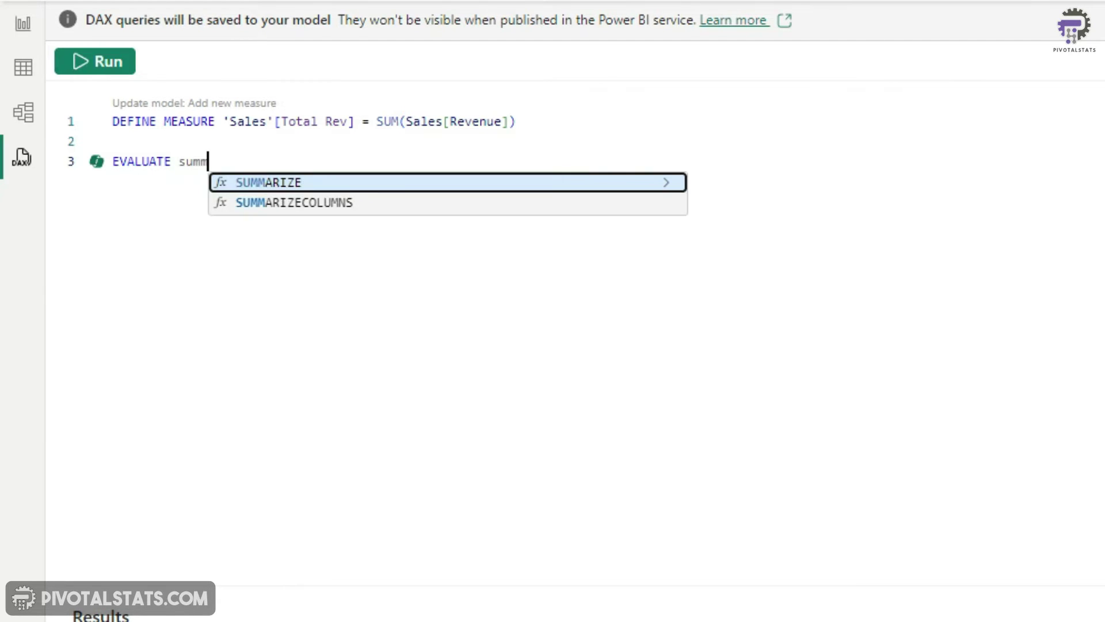
key(Down)
key(Tab)
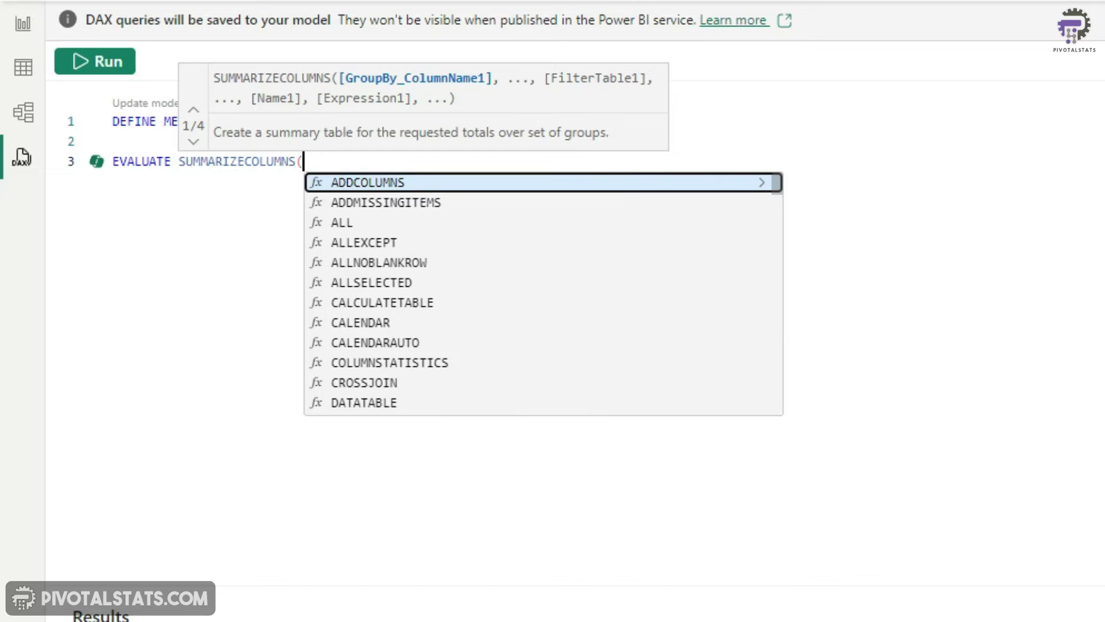
text(city)
key(Tab)
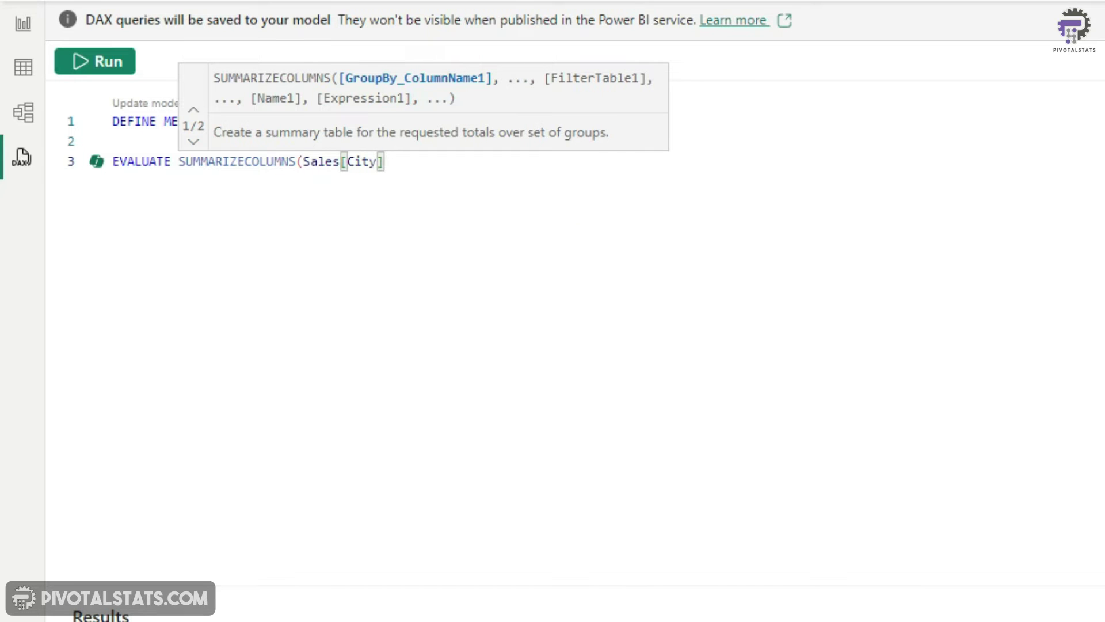
text(,)
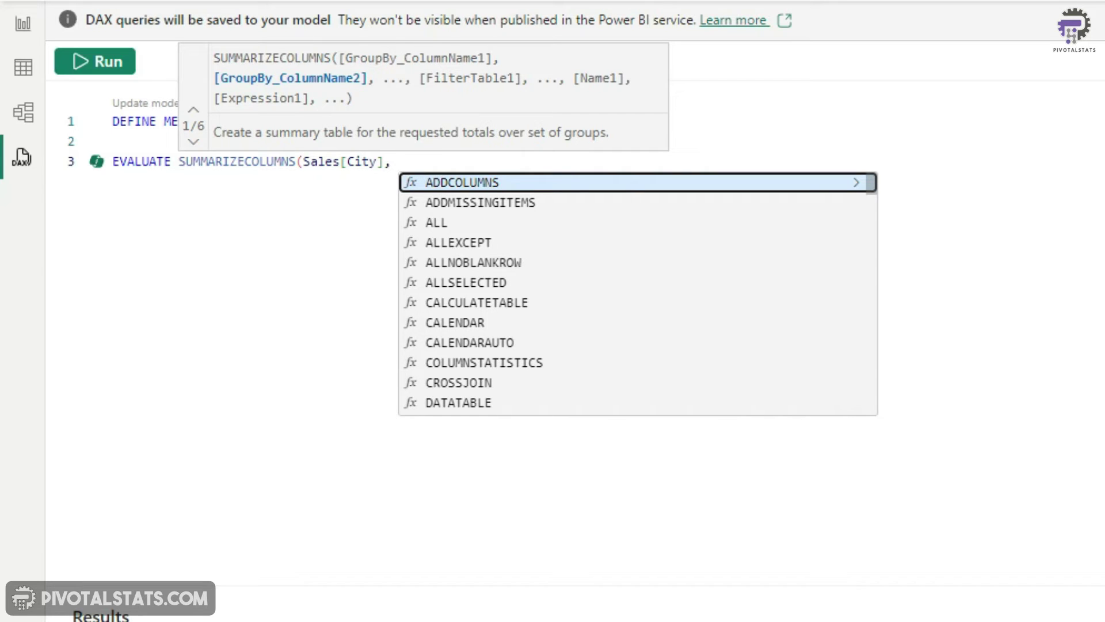
text( "T)
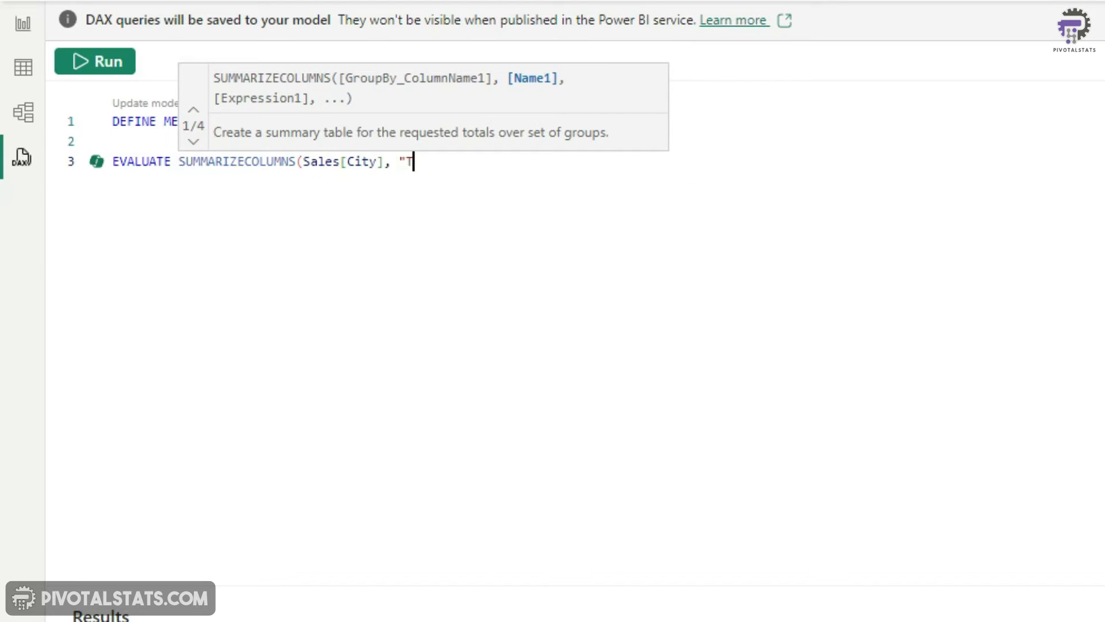
text(otal Revenue", [)
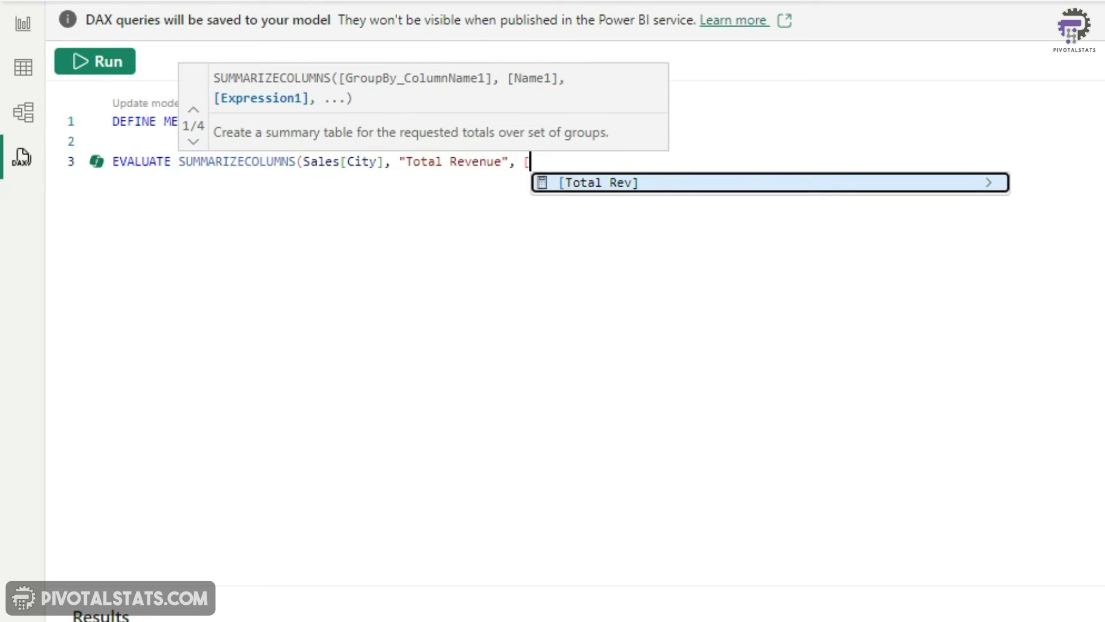
key(Tab)
text())
Run the query for revenue by city, and add the Total Rev measure to the model
click(65, 63)
drag(293, 426, 288, 268)
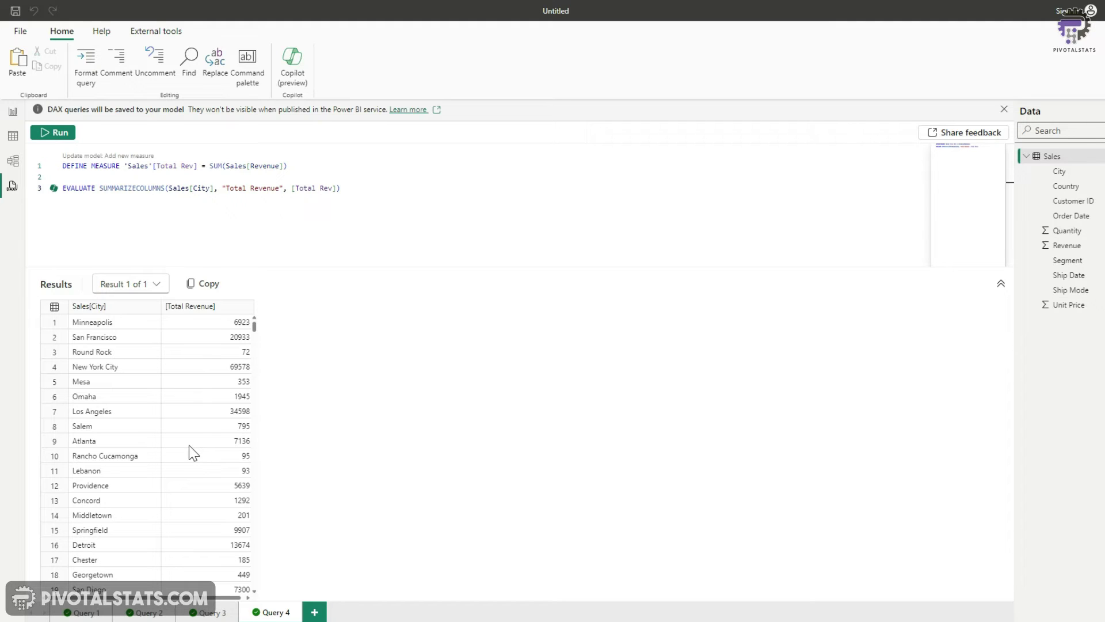
click(137, 164)
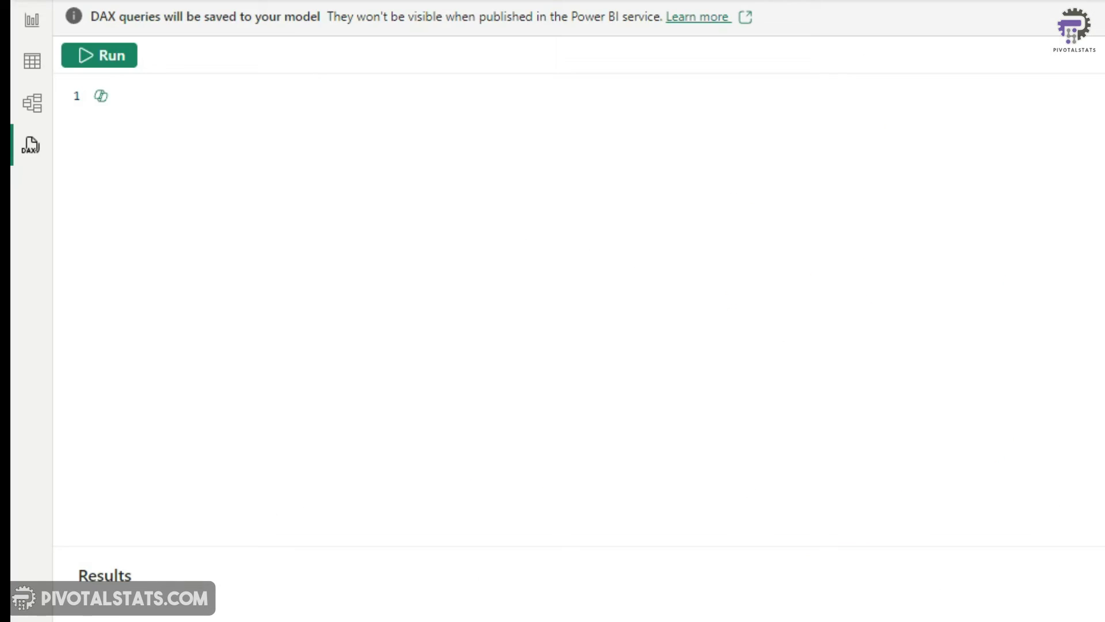
In the empty query, write EVALUATE SUMMARIZECOLUMNS(Sales[City], "Total Revenue", SUM(Sales[Revenue]))
text(Eva)
key(Tab)
text(SUMMARIZECOLUMNS()
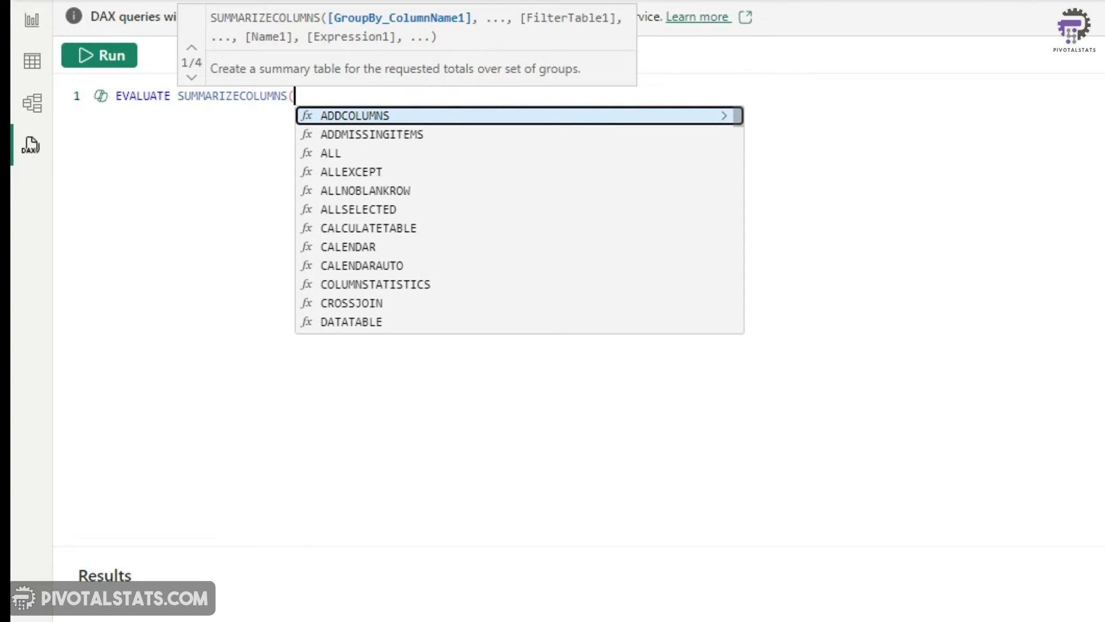
text(city)
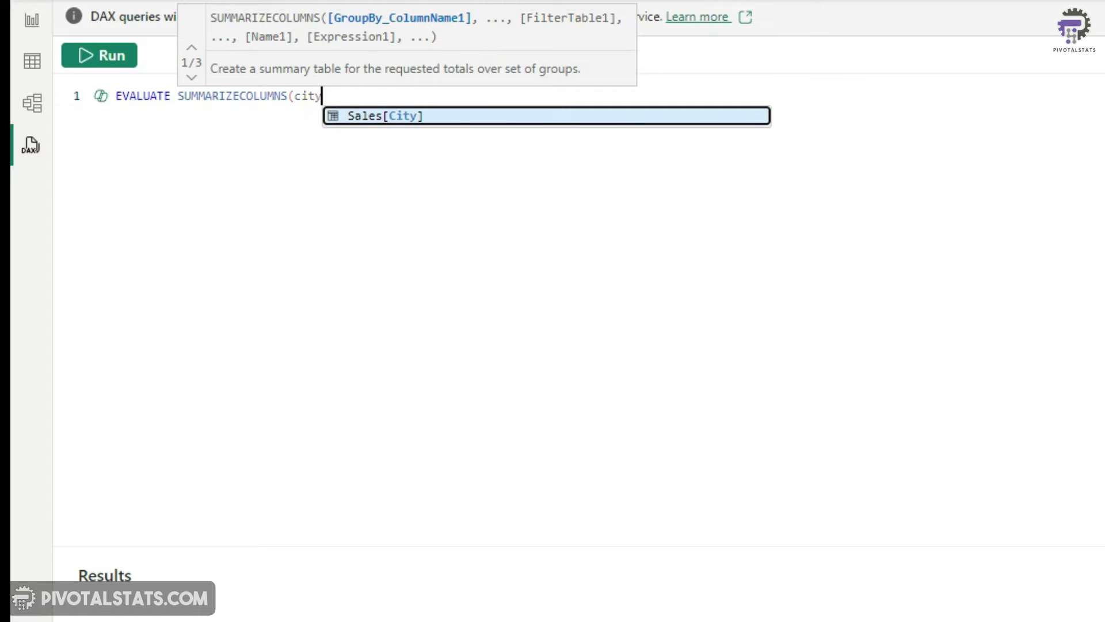
key(Tab)
text(, "T)
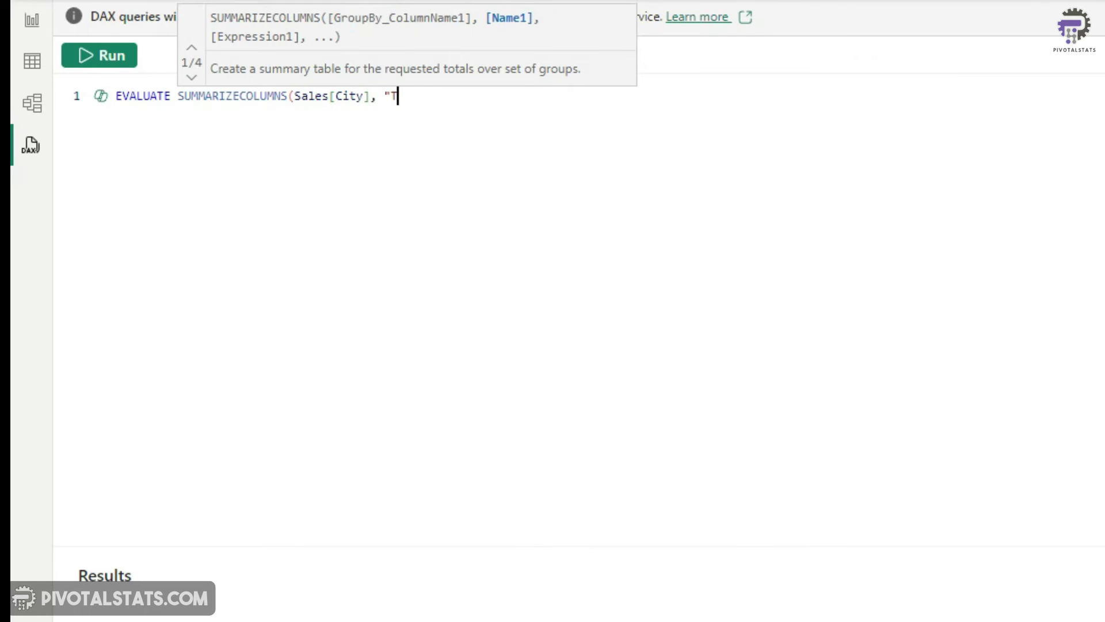
text(otal Revernue",)
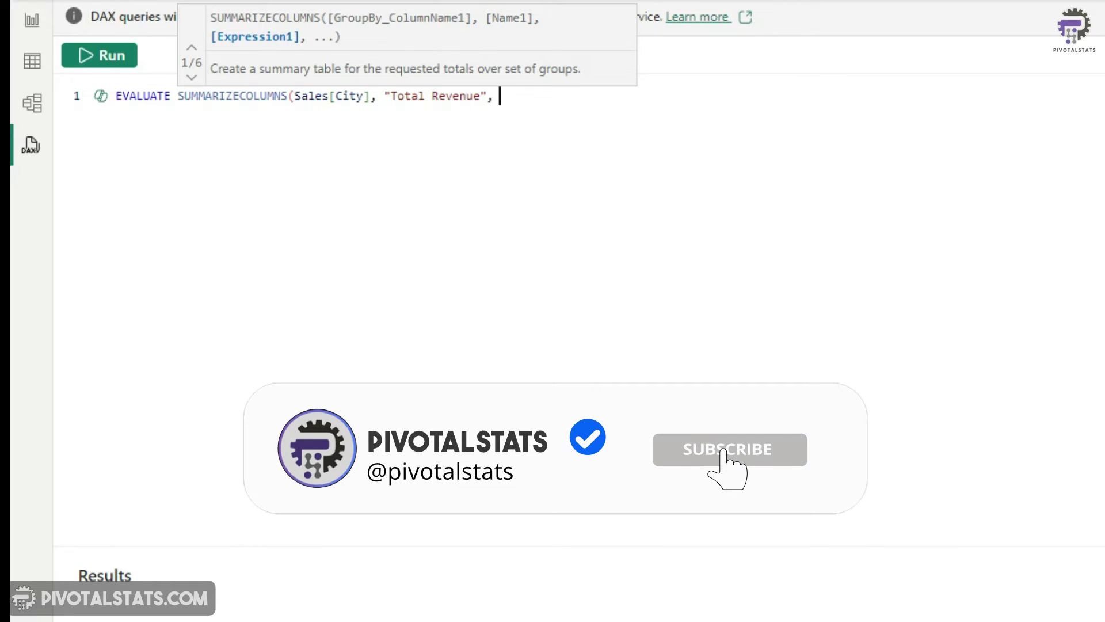
text( SUM()
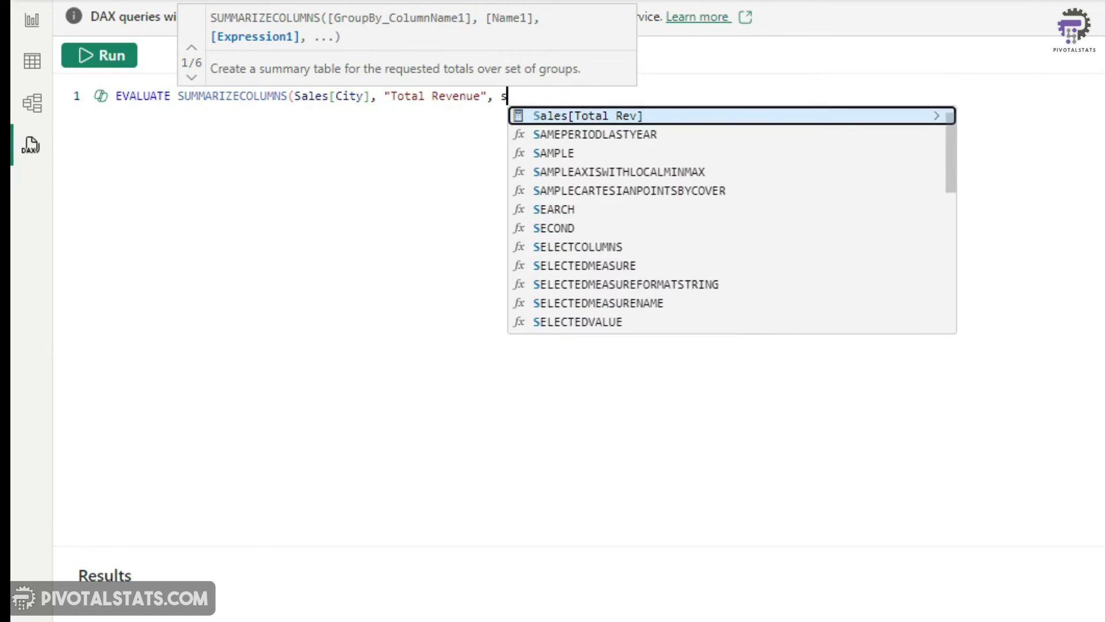
text(re)
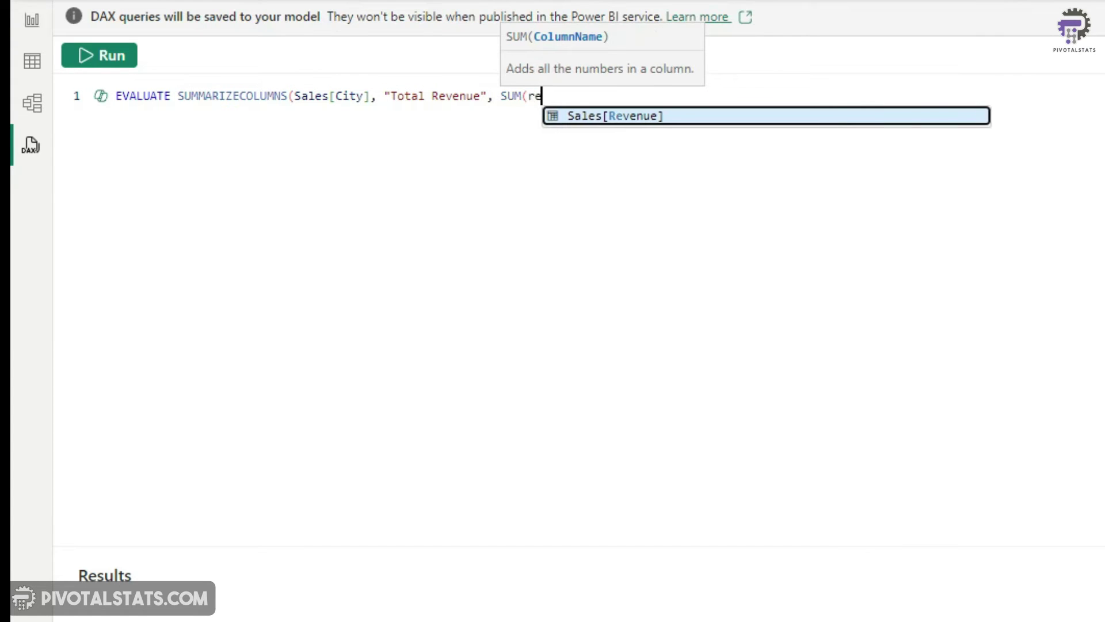
key(Tab)
text())
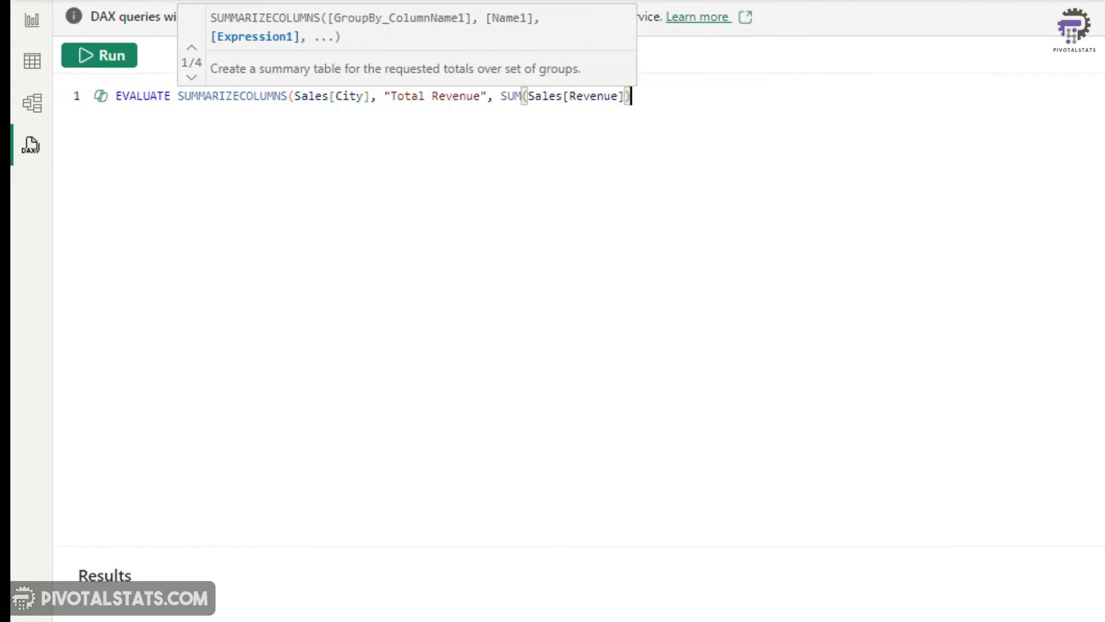
text())
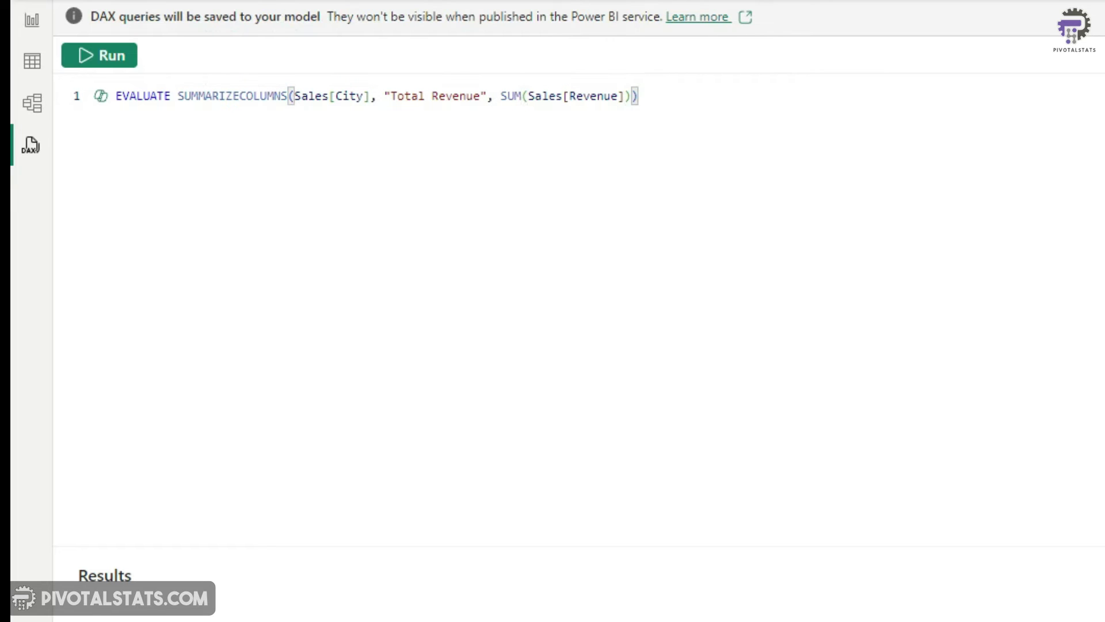
Run the revenue by city query, and duplicate its EVALUATE statement onto line 3
click(107, 60)
key(Return)
key(Return)
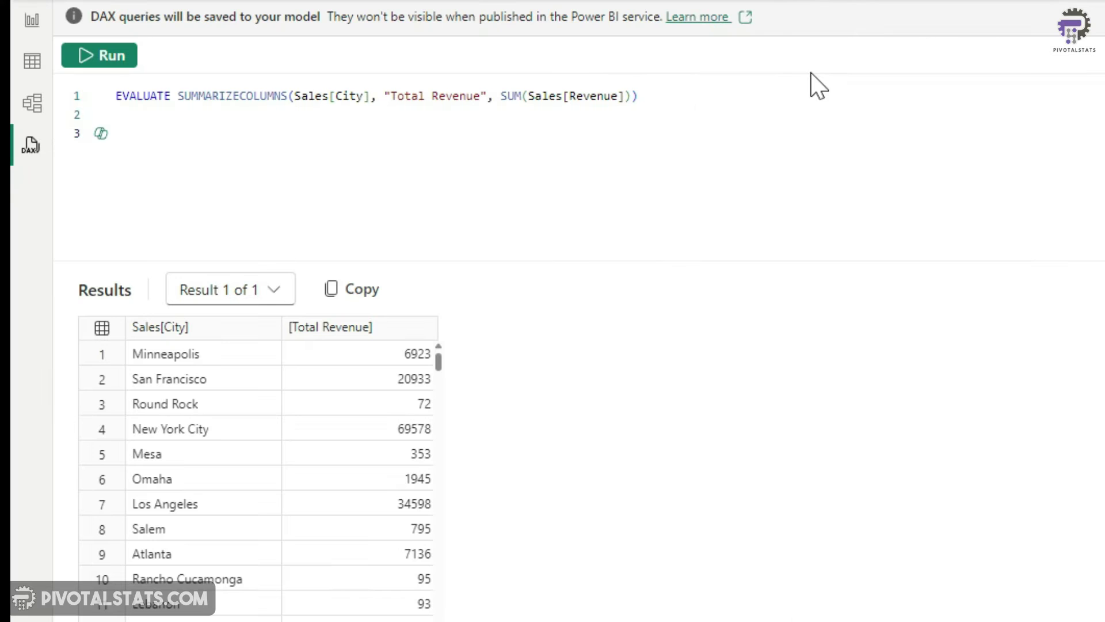
click(699, 98)
key(shift+Home)
key(ctrl+c)
click(161, 138)
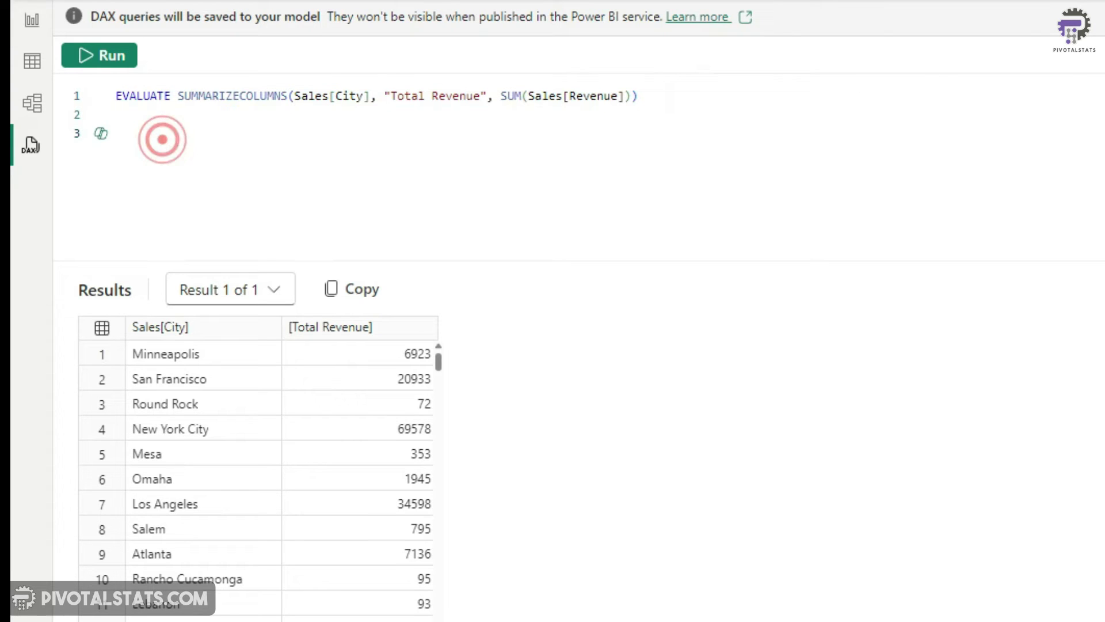
key(ctrl+v)
In the copied statement, replace SUM(Sales[Revenue]) with SUMX(Sales,Sales[Quantity] * Sales[Unit Price]), and run only that statement
drag(631, 133, 499, 133)
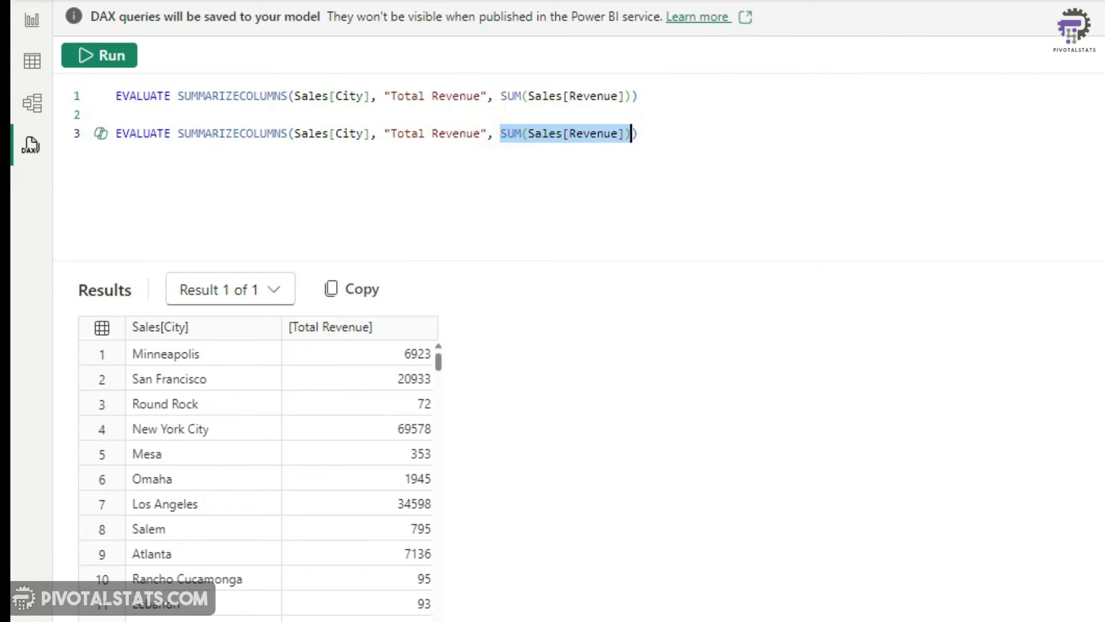
key(BackSpace)
text(sumx()
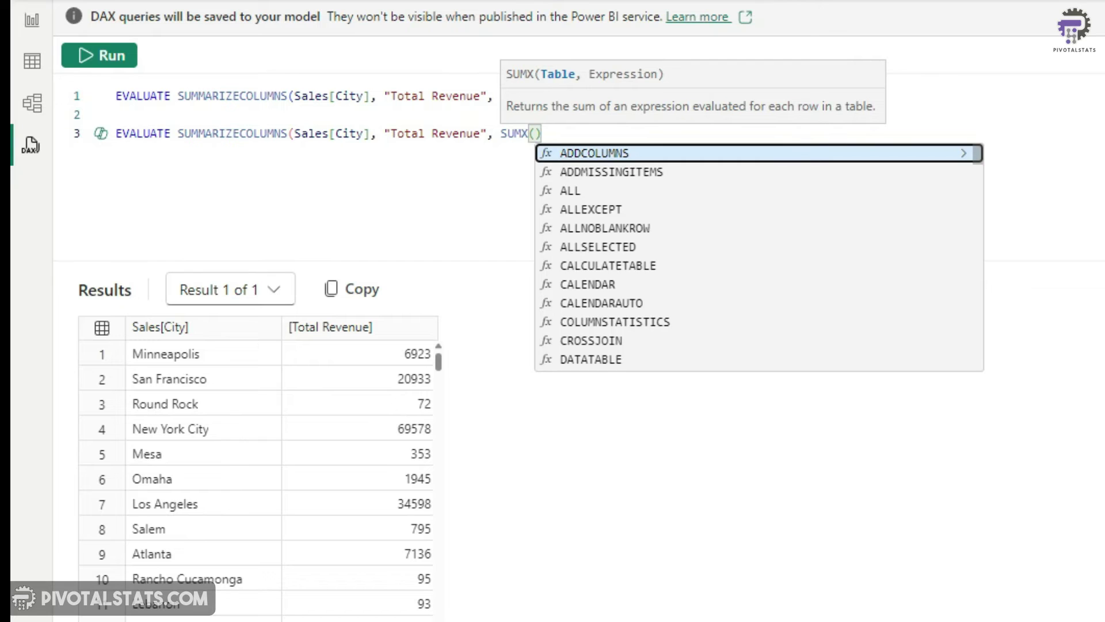
text(Sales)
text(,qu)
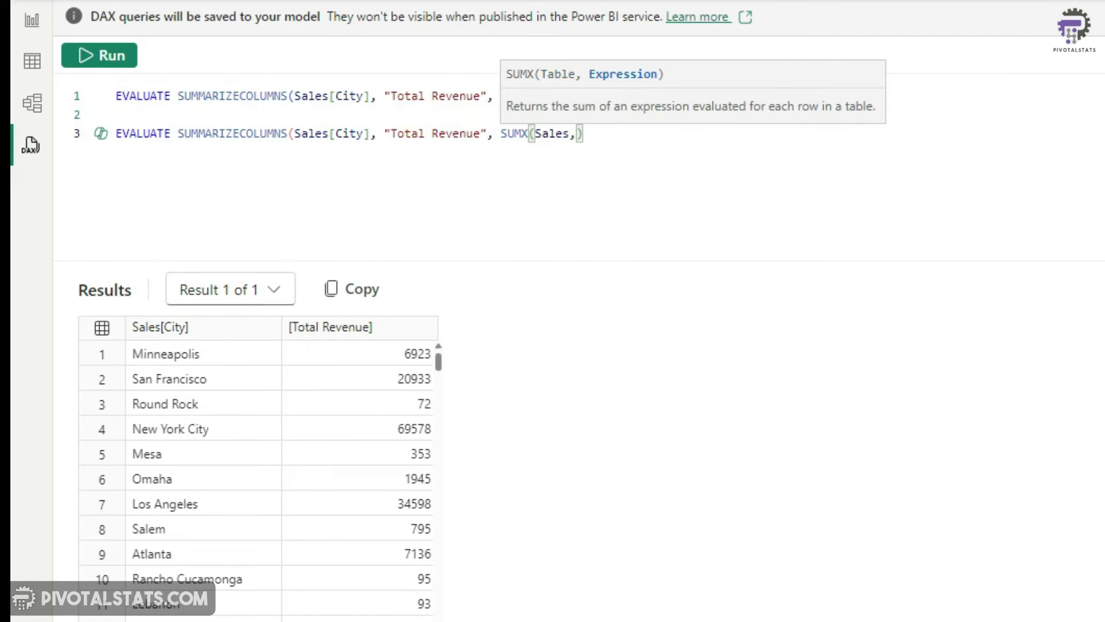
text(ant)
key(Tab)
text(*)
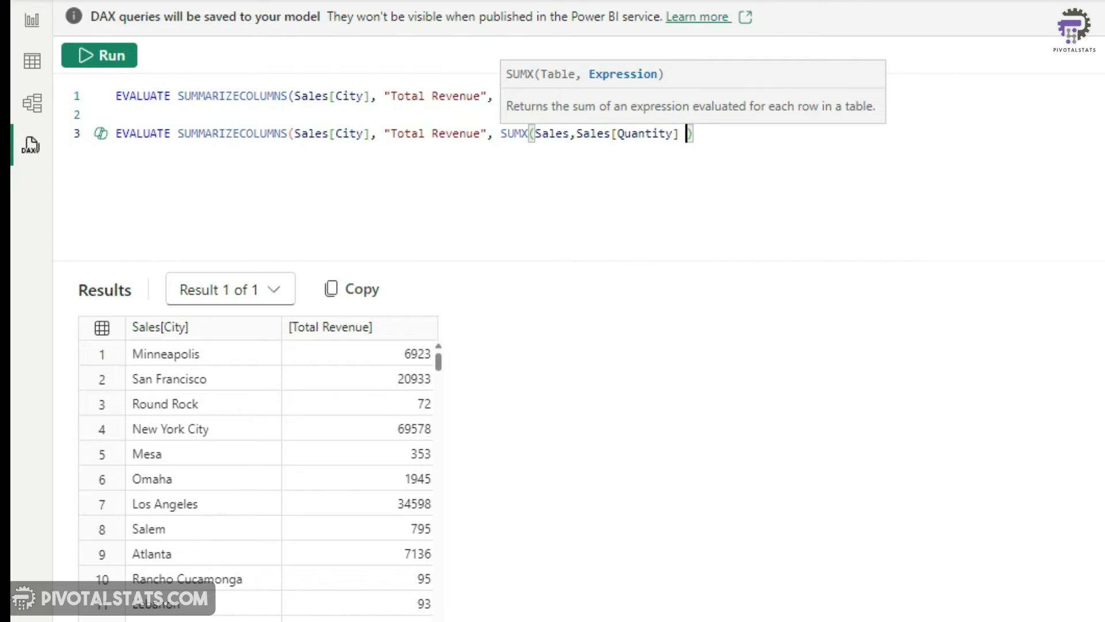
text(ni)
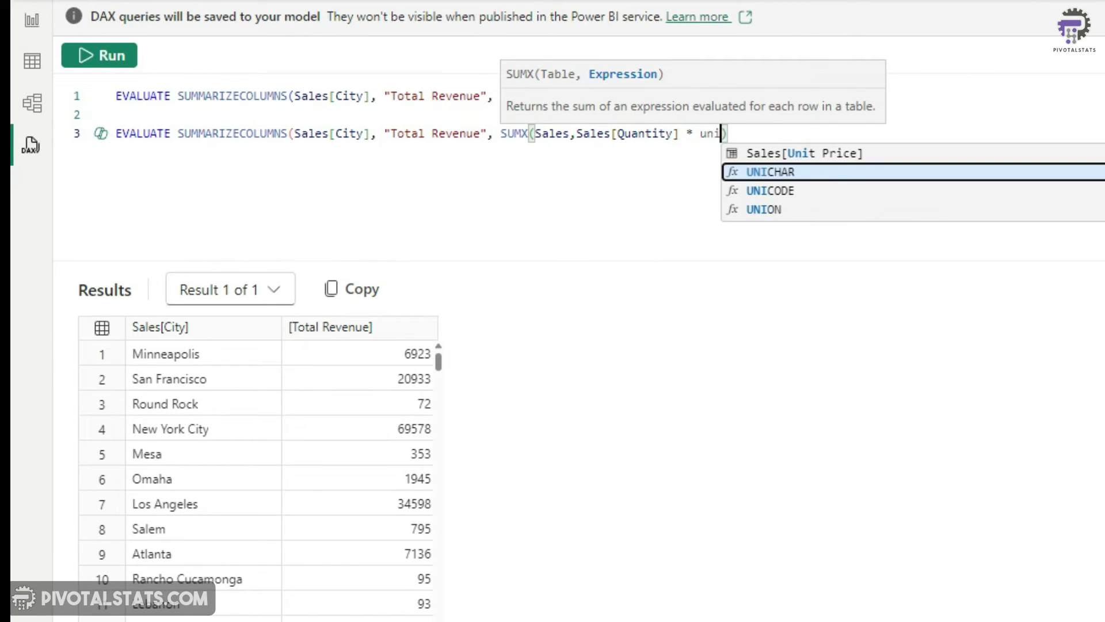
key(Up)
key(Tab)
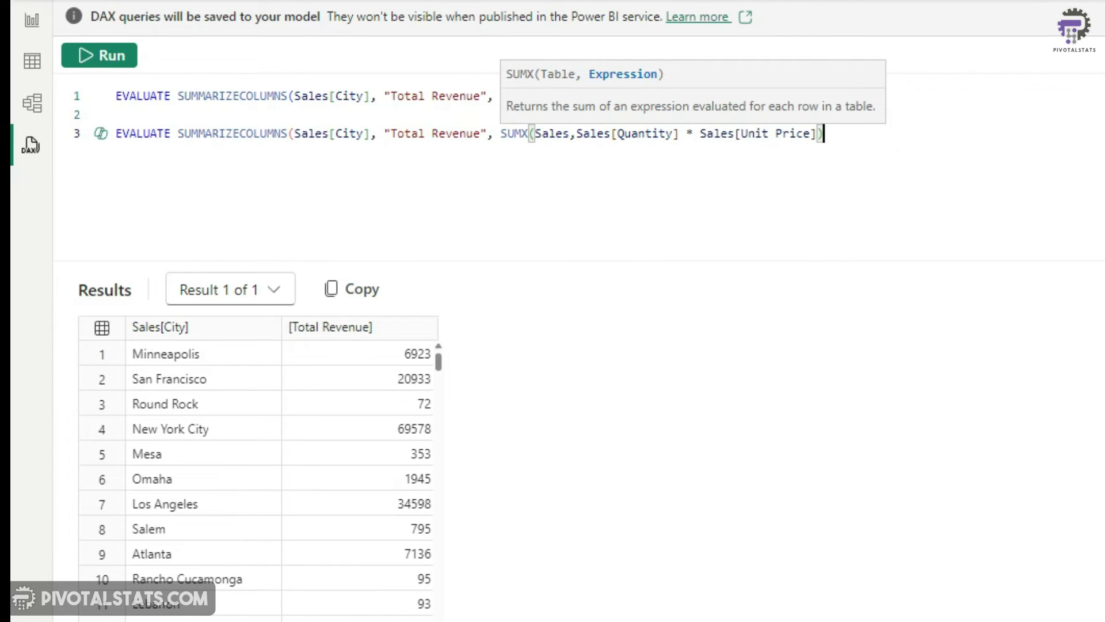
text())
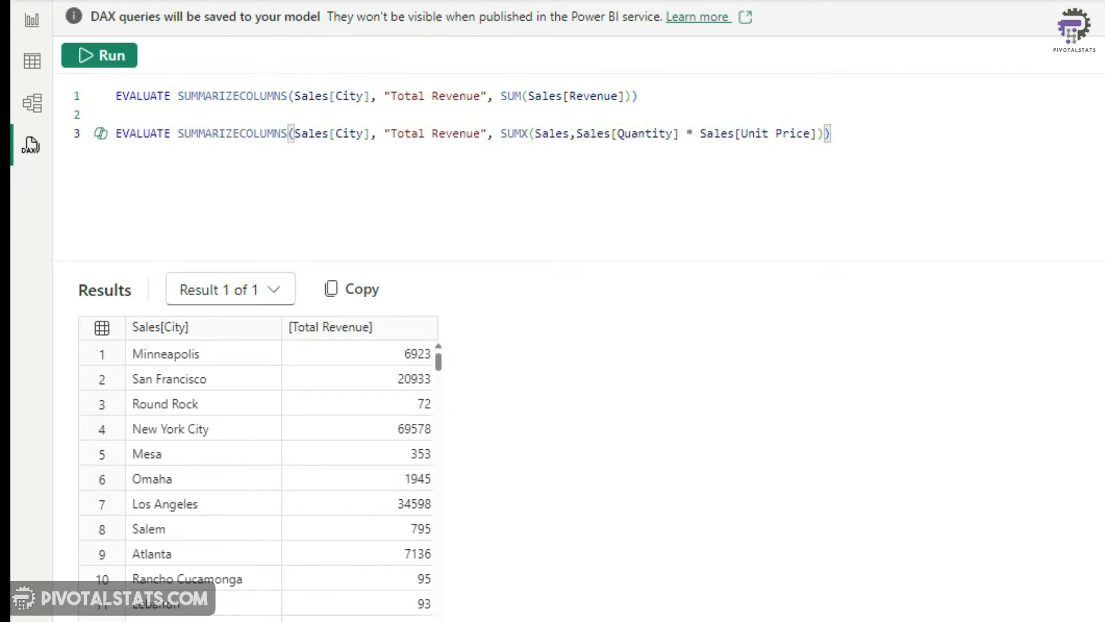
drag(852, 129, 116, 133)
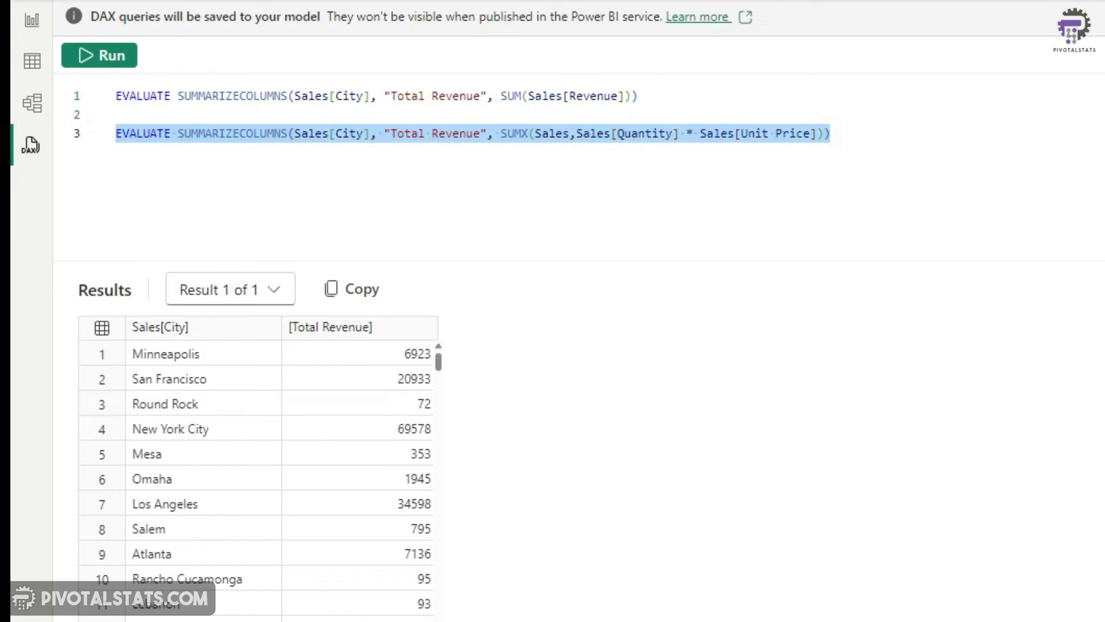
click(108, 58)
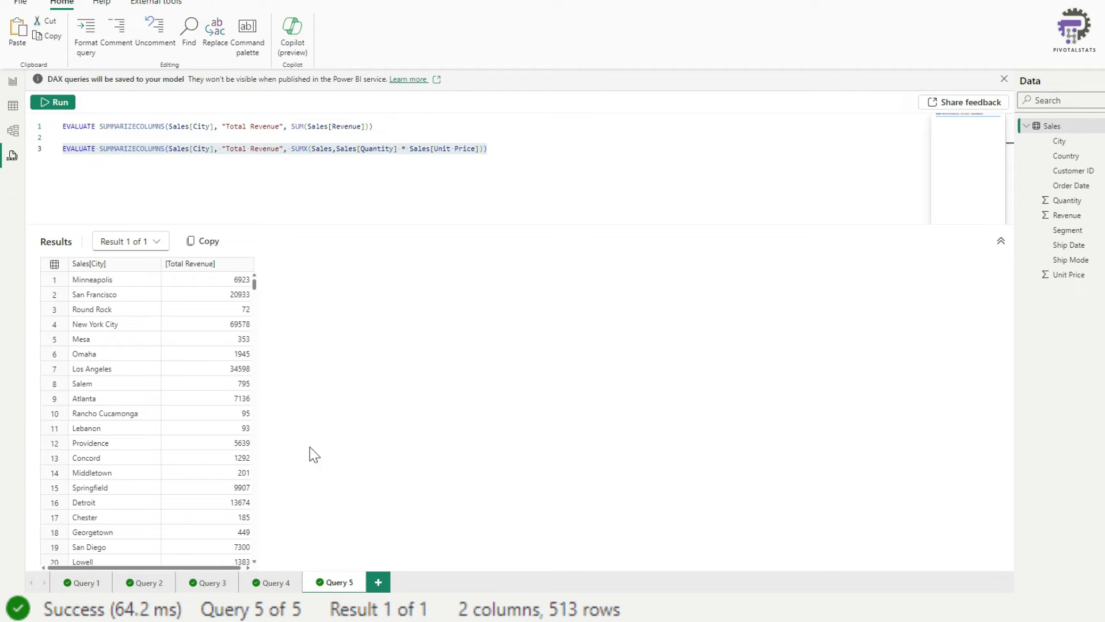
Begin a third EVALUATE statement on line 5, below the two existing ones, with an opening curly brace
key(End)
key(Return)
key(Return)
key(Return)
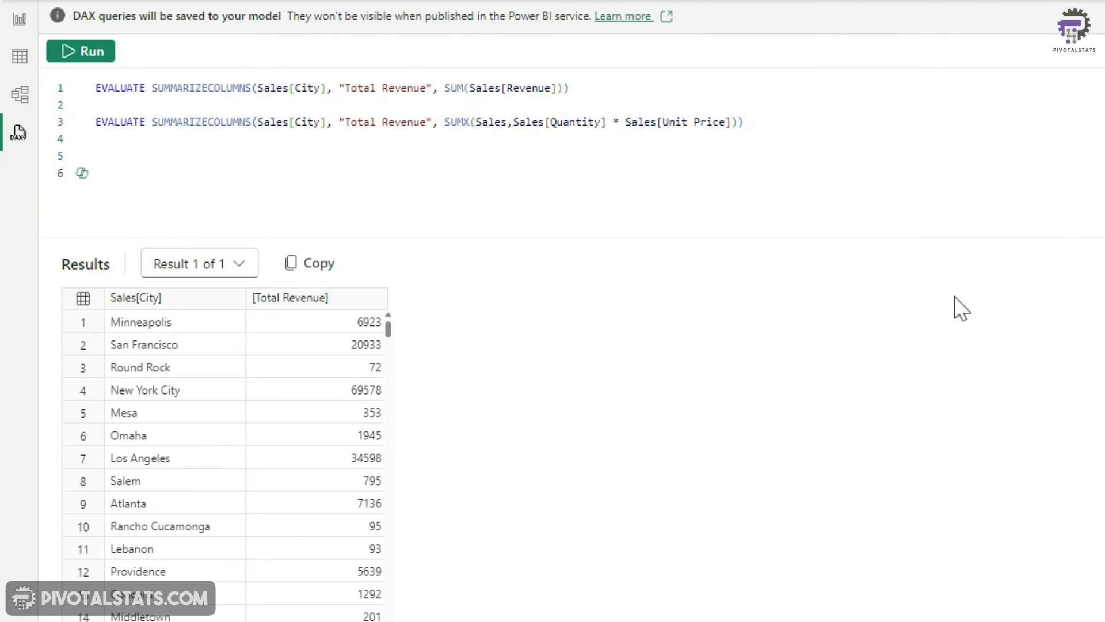
key(Up)
text(Eva)
key(Tab)
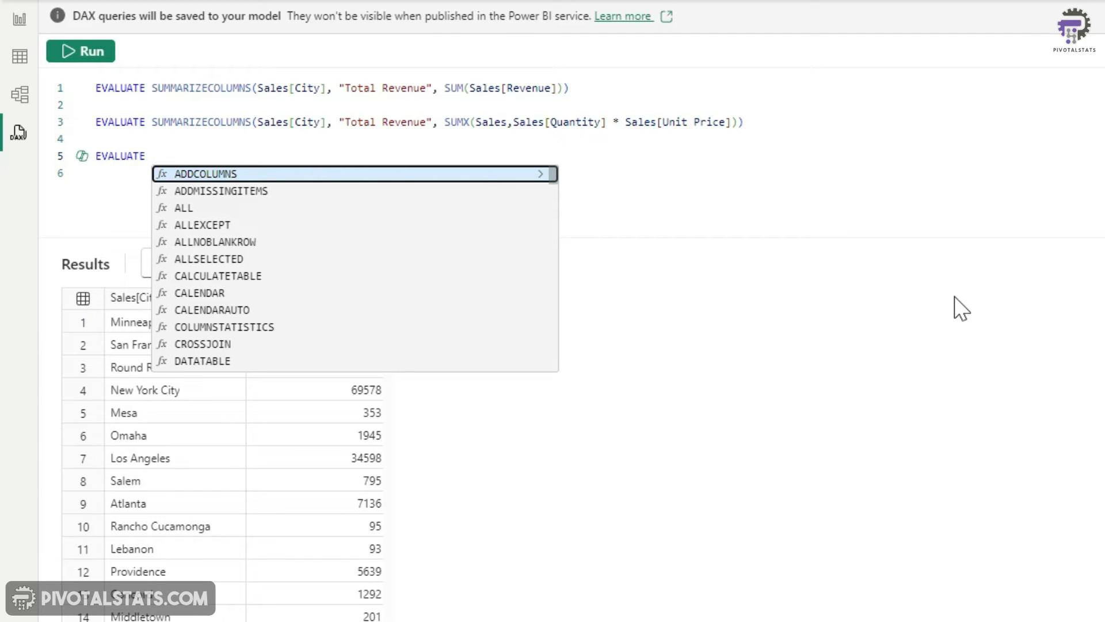
text(sum)
key(BackSpace)
key(BackSpace)
key(BackSpace)
text({)
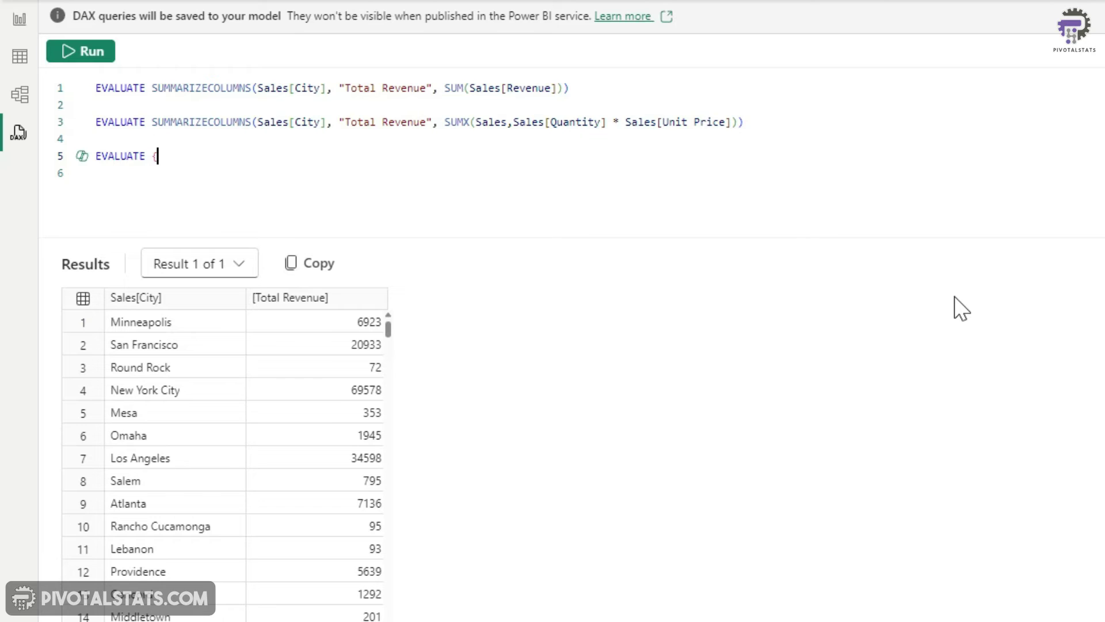
Complete the third statement as EVALUATE {SUM(Sales[Revenue])} and run only that statement
text(SUM()
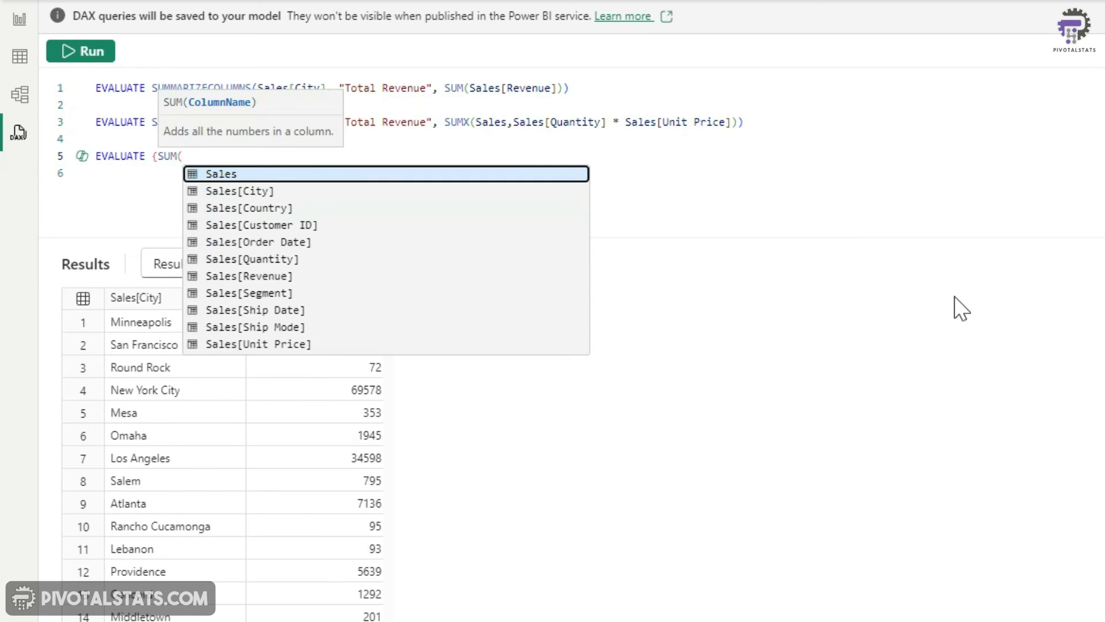
text(sale)
key(Down)
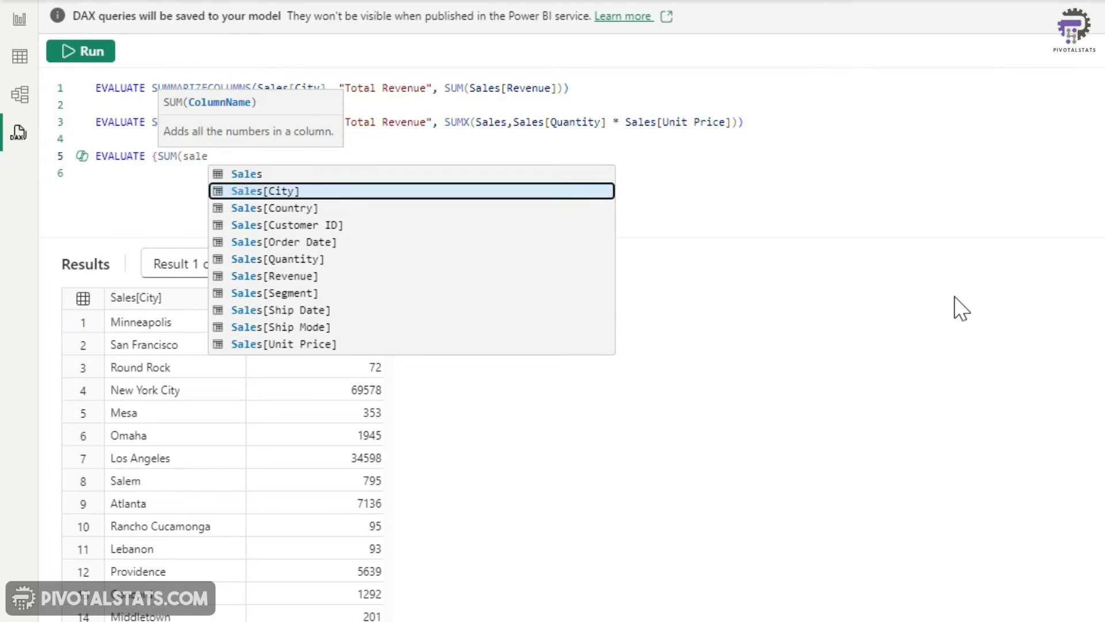
key(Down)
key(Down)
key(Down)
key(Down)
key(Down)
key(Return)
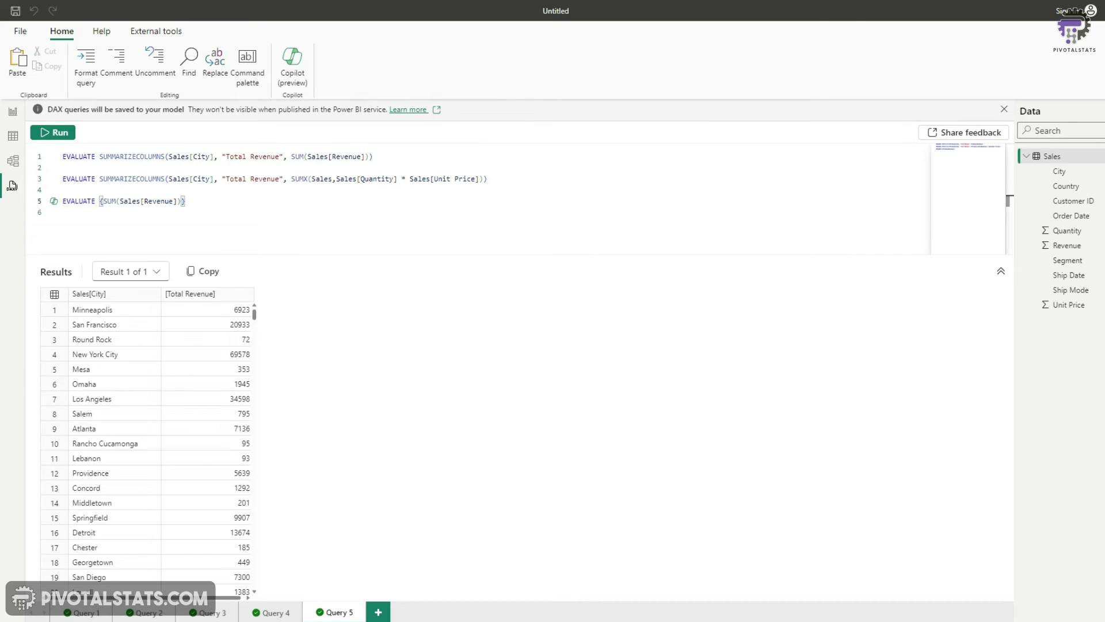
key(F5)
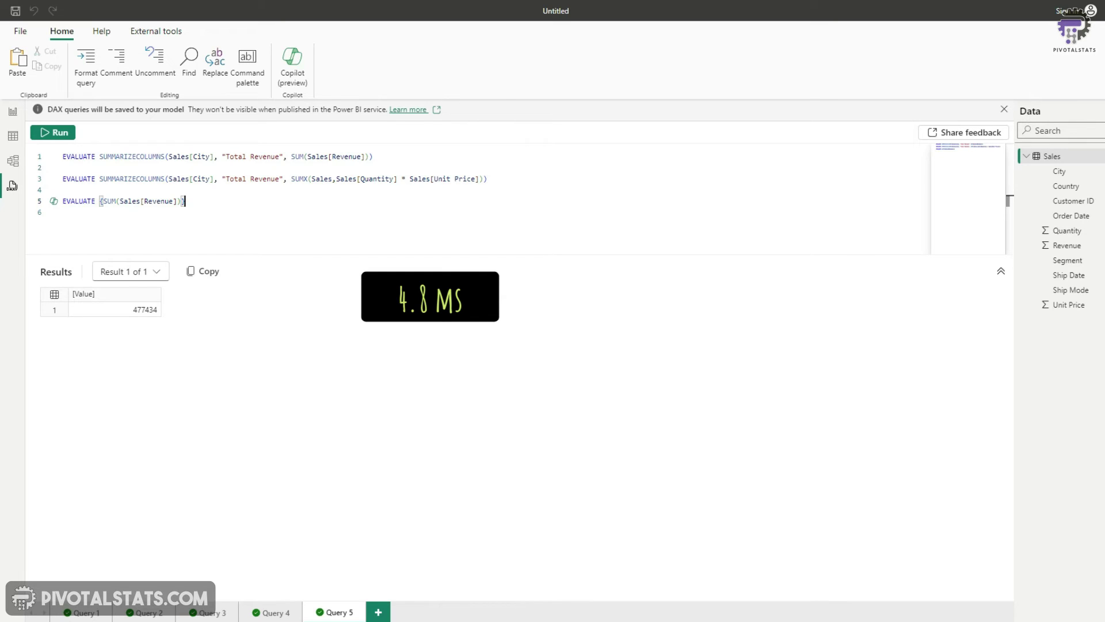
Write EVALUATE {SUMX(Sales, Sales[Quantity] * Sales[Unit Price])} on line 7 and run only that statement
click(201, 207)
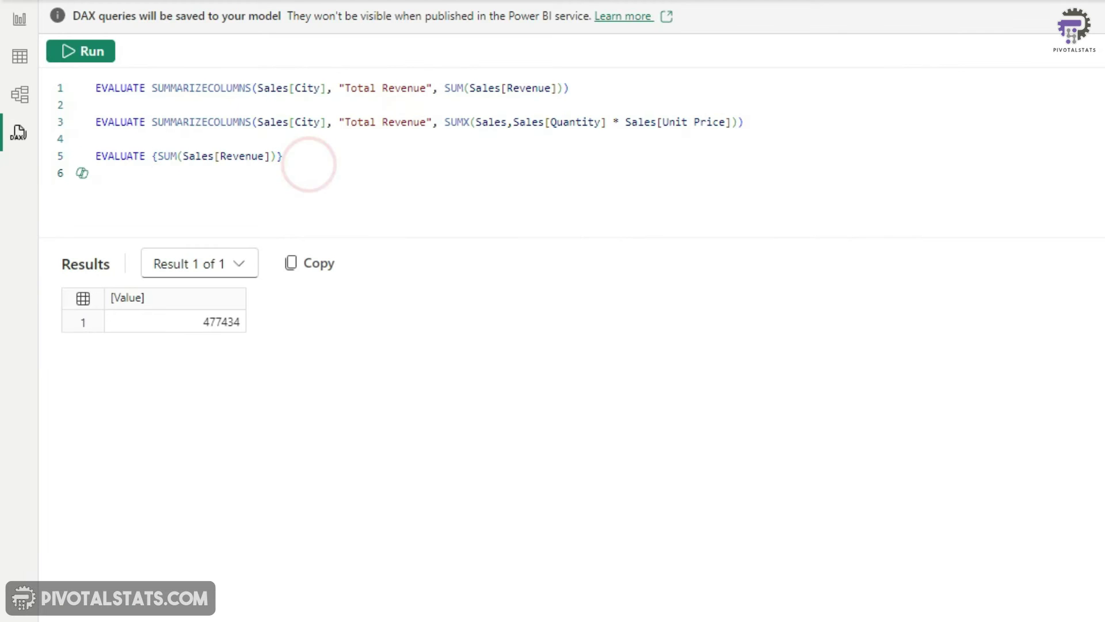
key(Return)
text(EVALUATE)
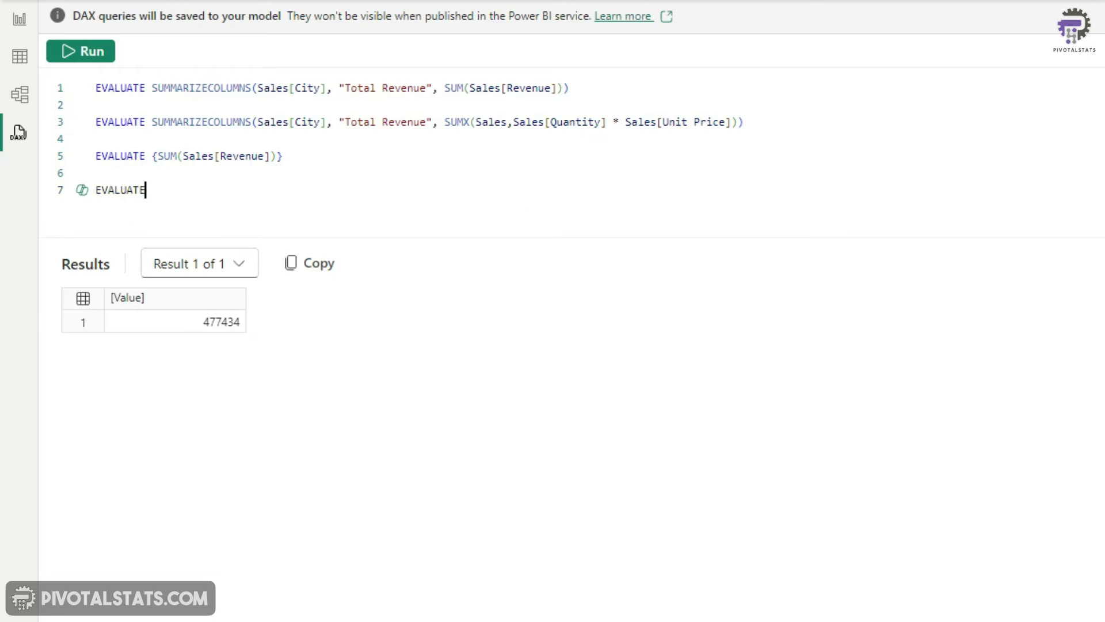
text( {sumx(Sales)
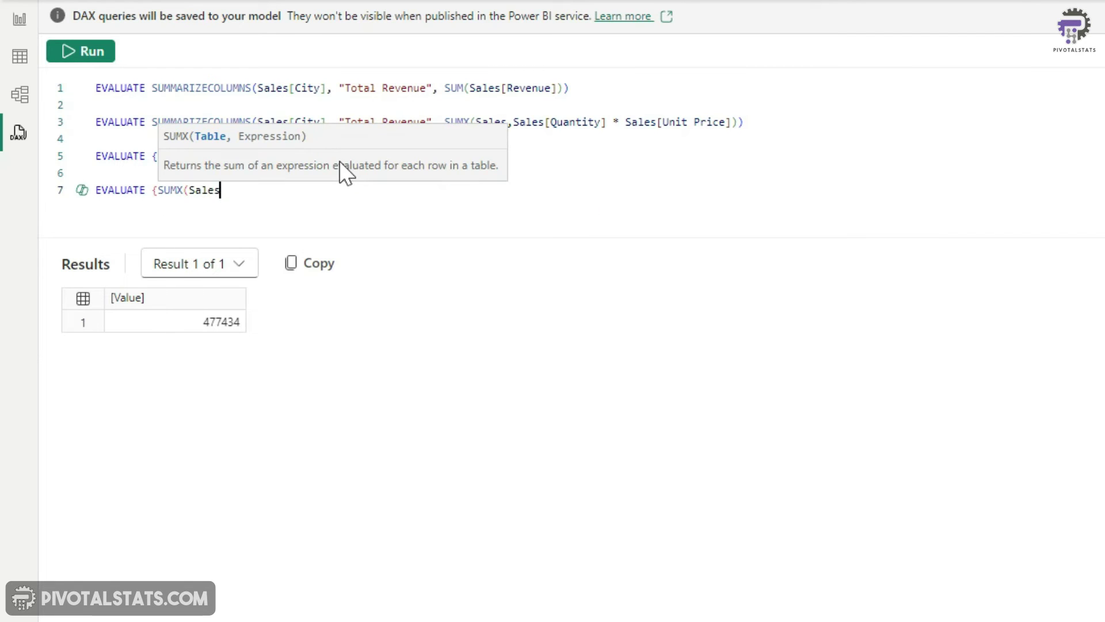
text(, quan)
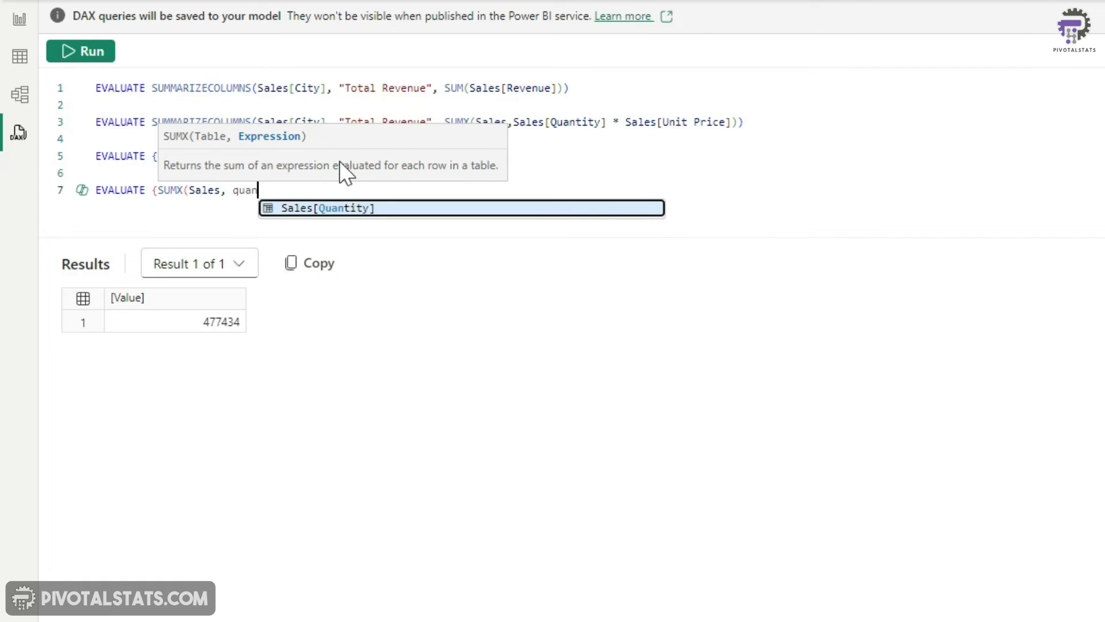
key(Tab)
text(* )
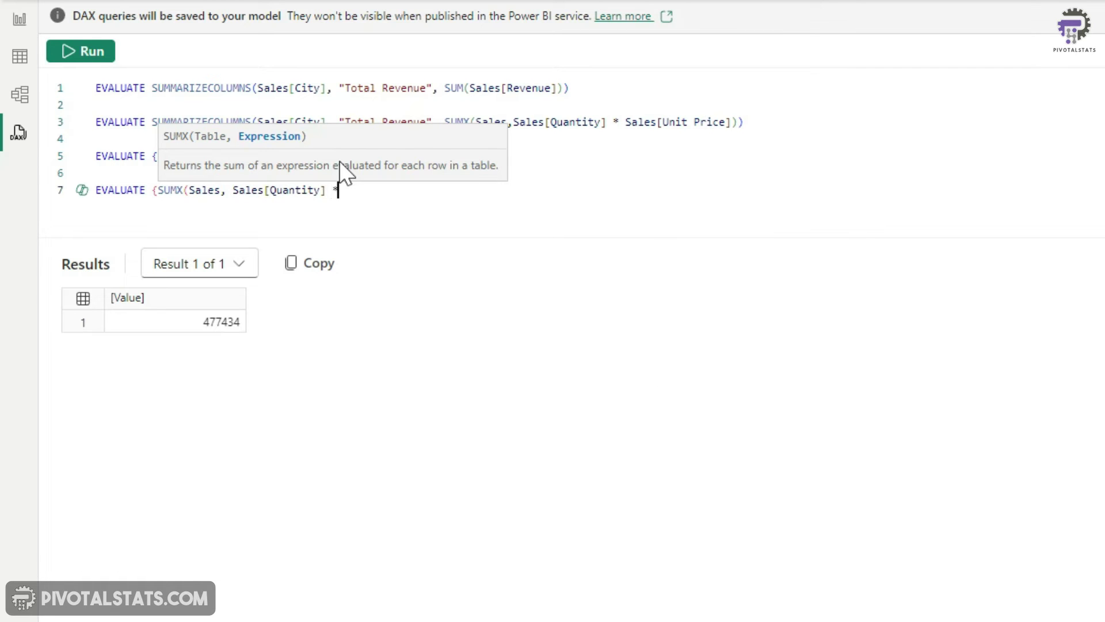
text(unit)
key(Tab)
text()})
triple_click(526, 190)
click(80, 51)
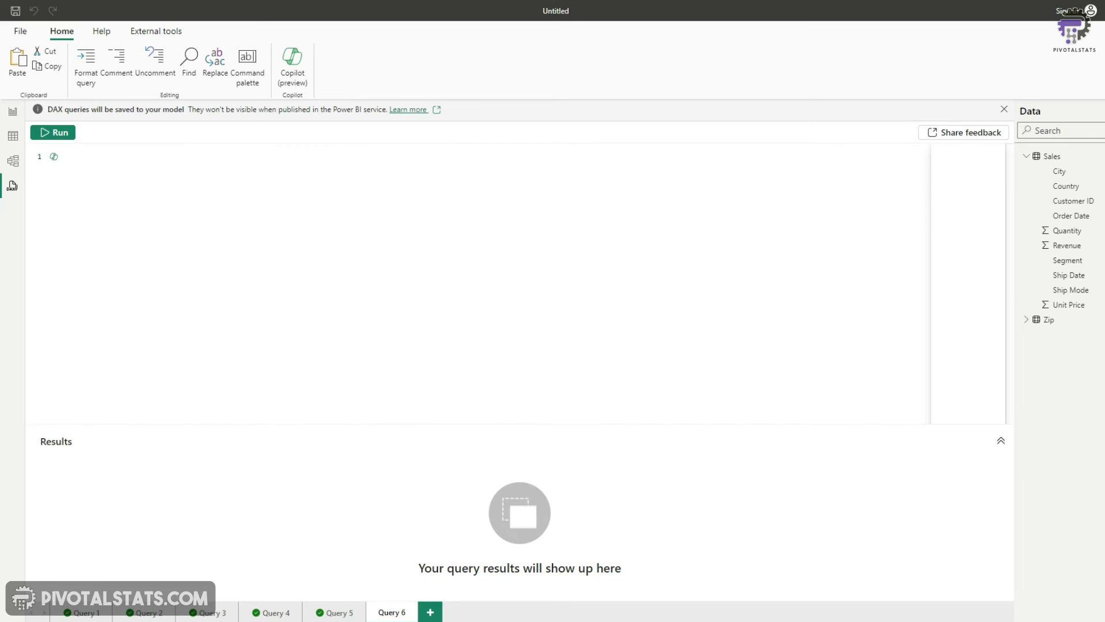
Inspect the Zip table's fields and its relationship to Sales, and move the Zip table farther from Sales in the model diagram
click(12, 138)
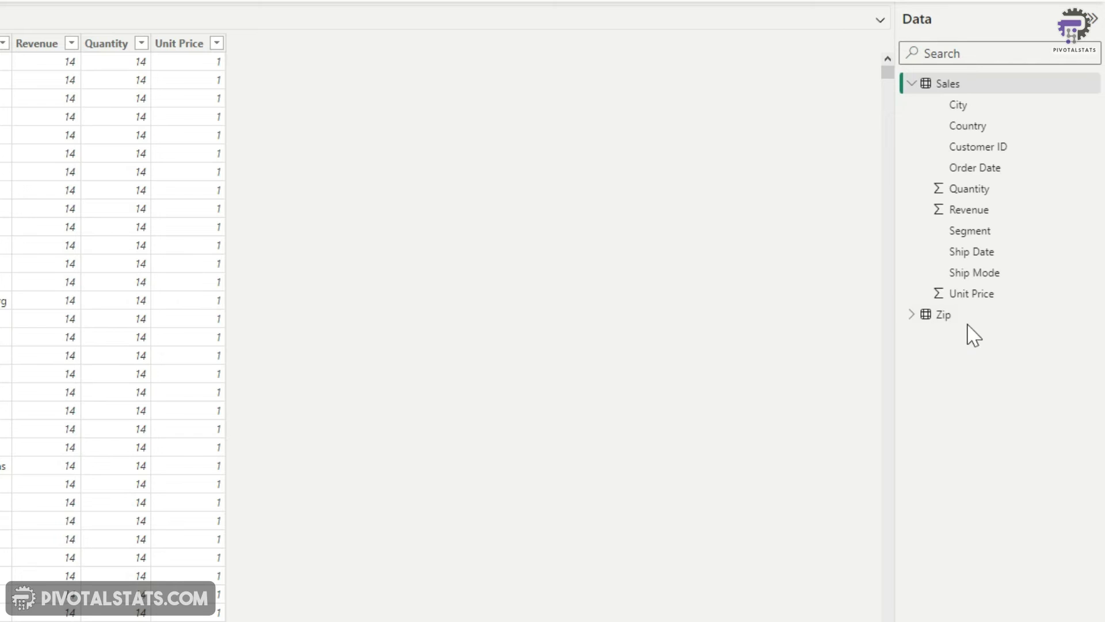
click(909, 314)
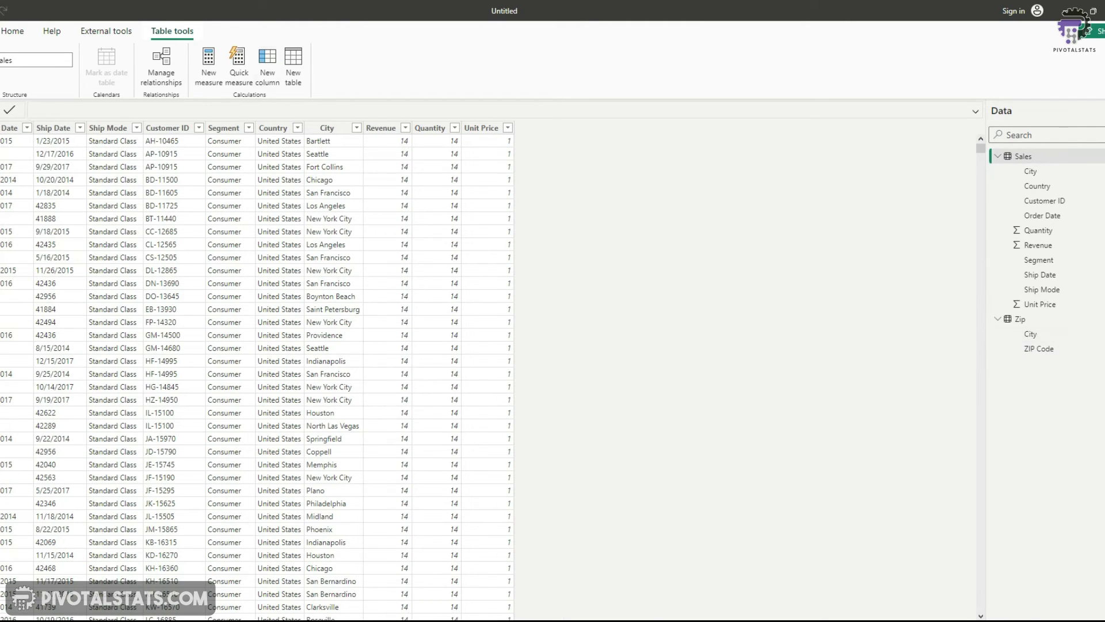
click(12, 164)
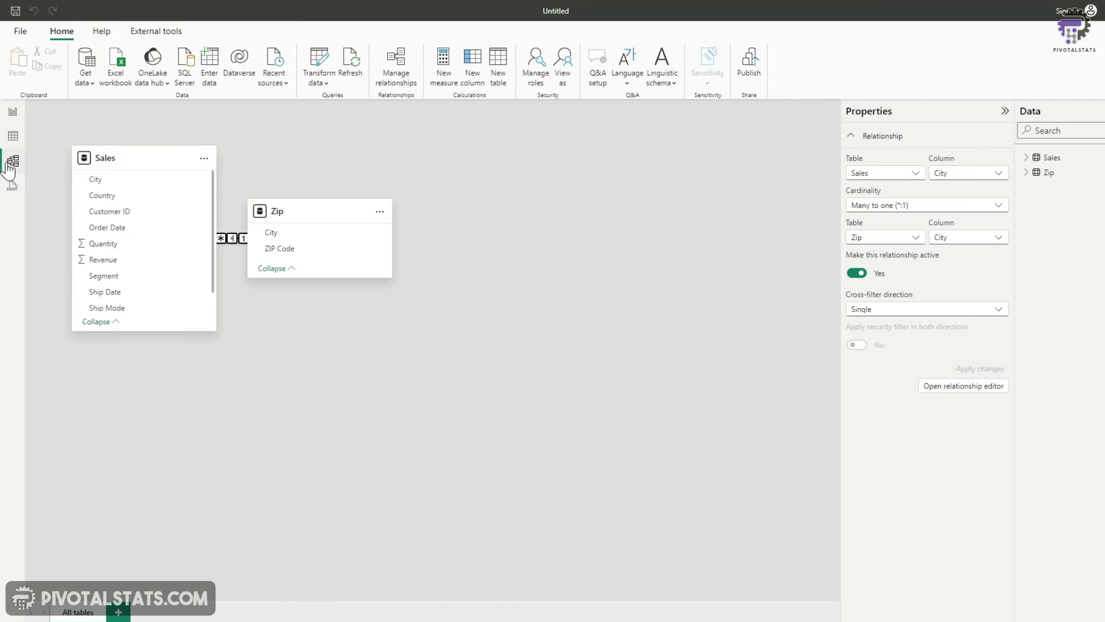
drag(298, 213, 530, 167)
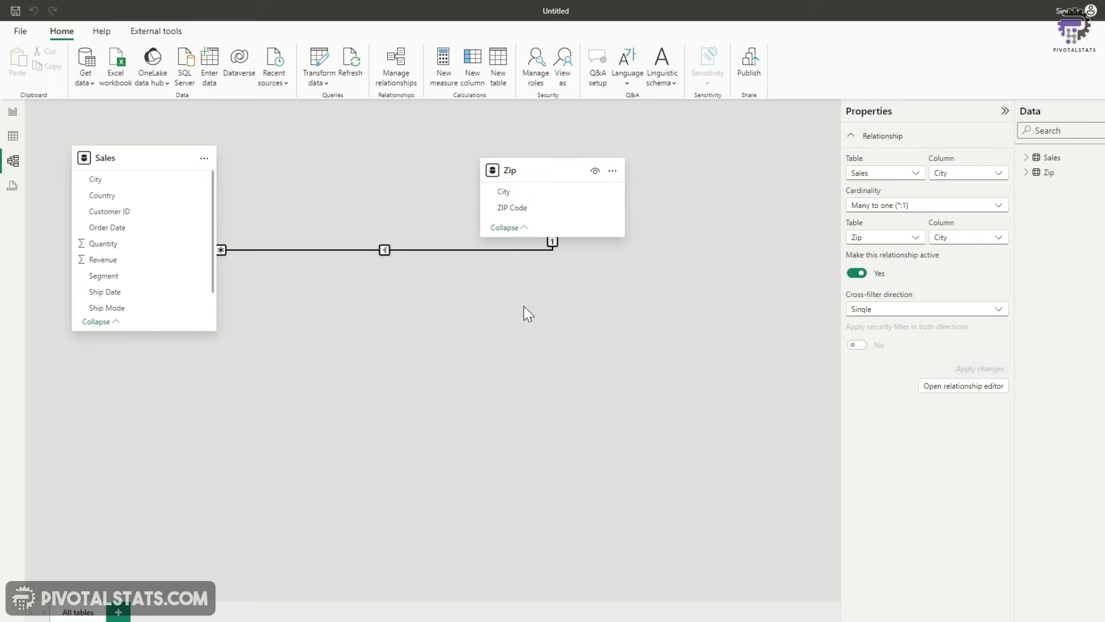
click(13, 136)
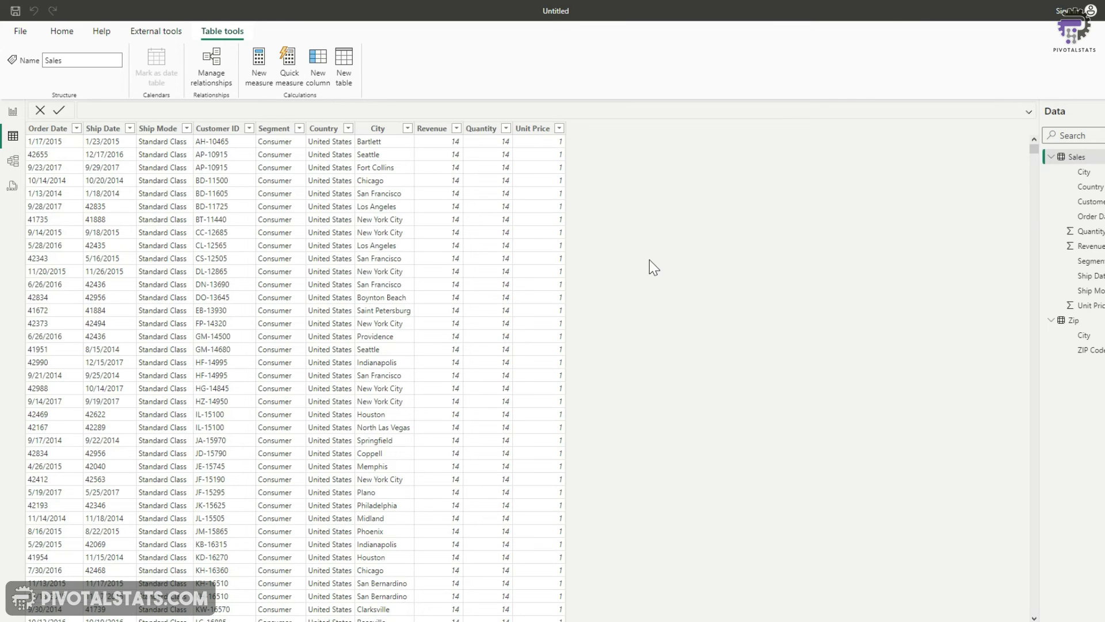
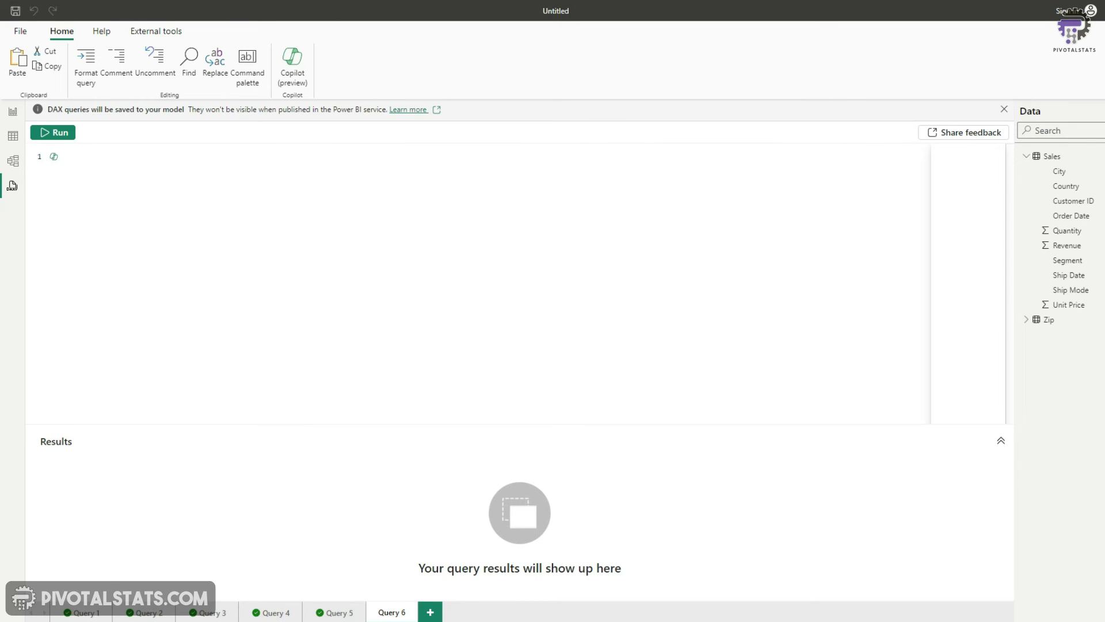
Start the empty query with EVALUATE ADDCOLUMNS, using Sales as its table
text(eva)
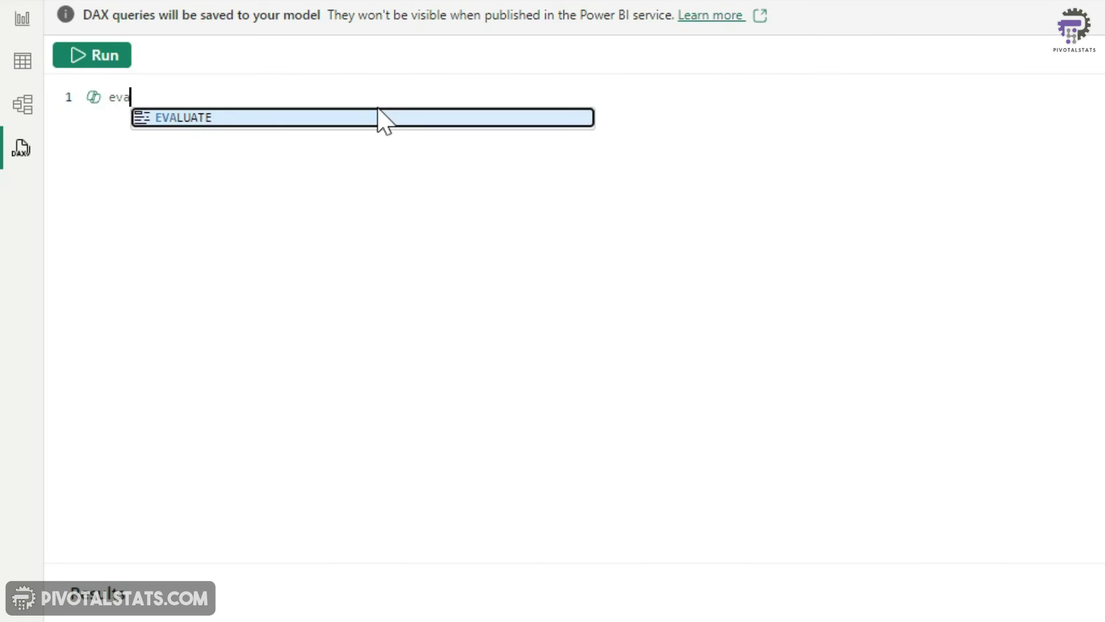
key(Tab)
text(addc)
key(Tab)
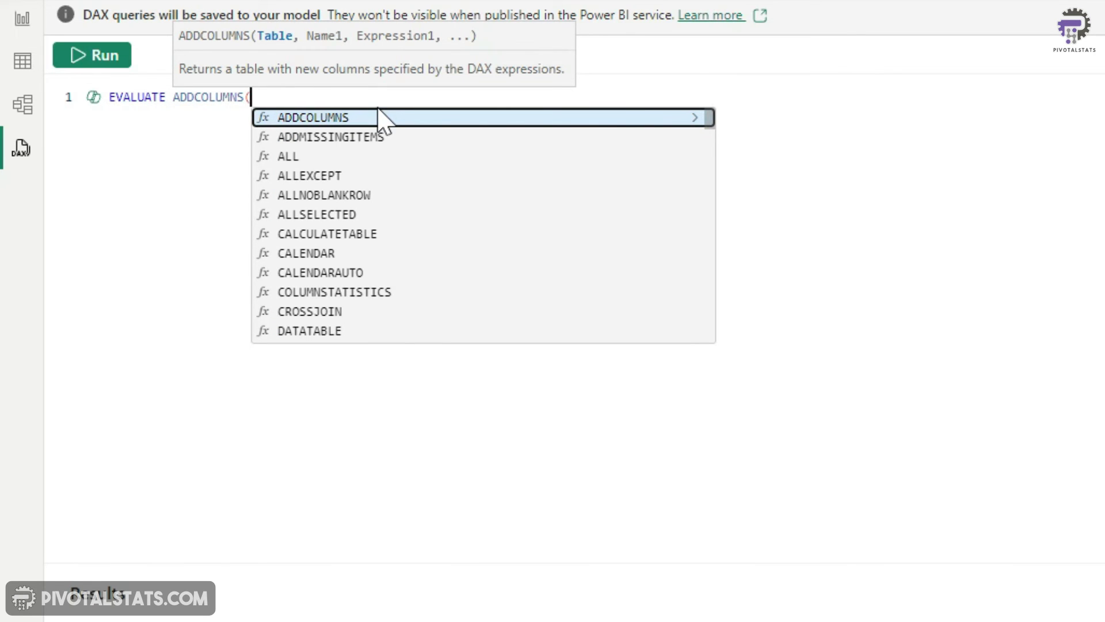
text(sa)
key(Tab)
text(,)
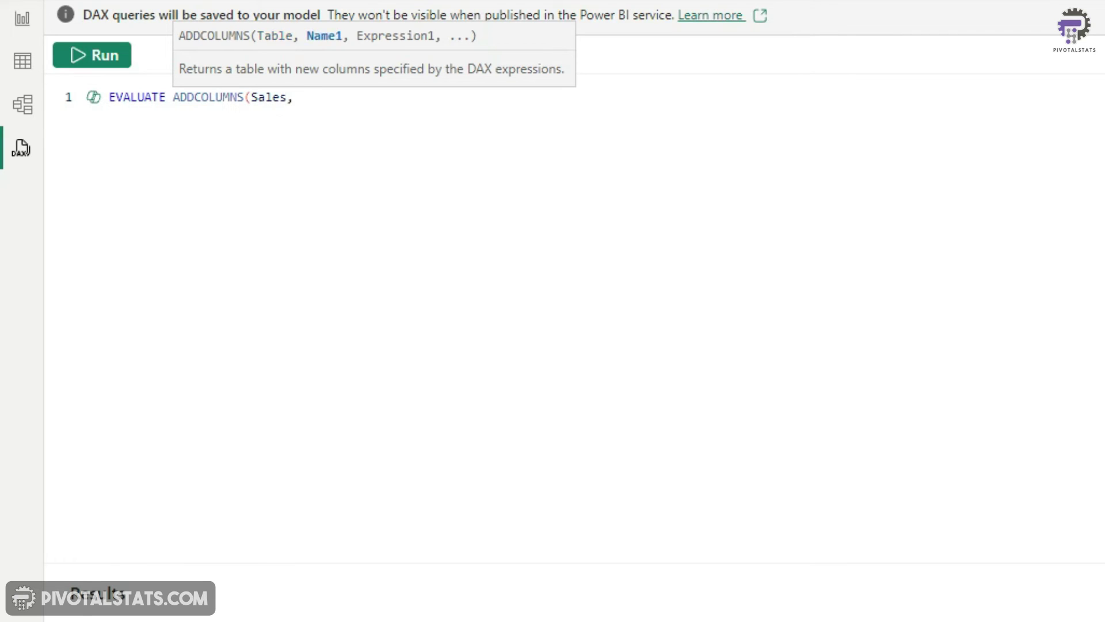
Define the added column "Zip Code" as RELATED(Zip[ZIP Code])
text( "Zip Code",)
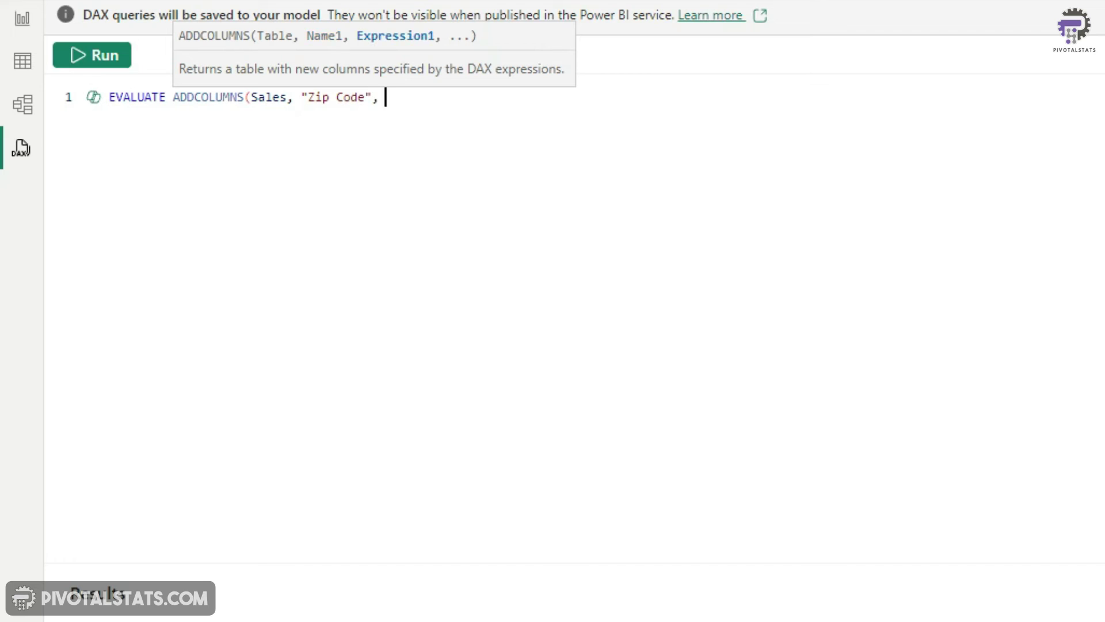
text( Rel)
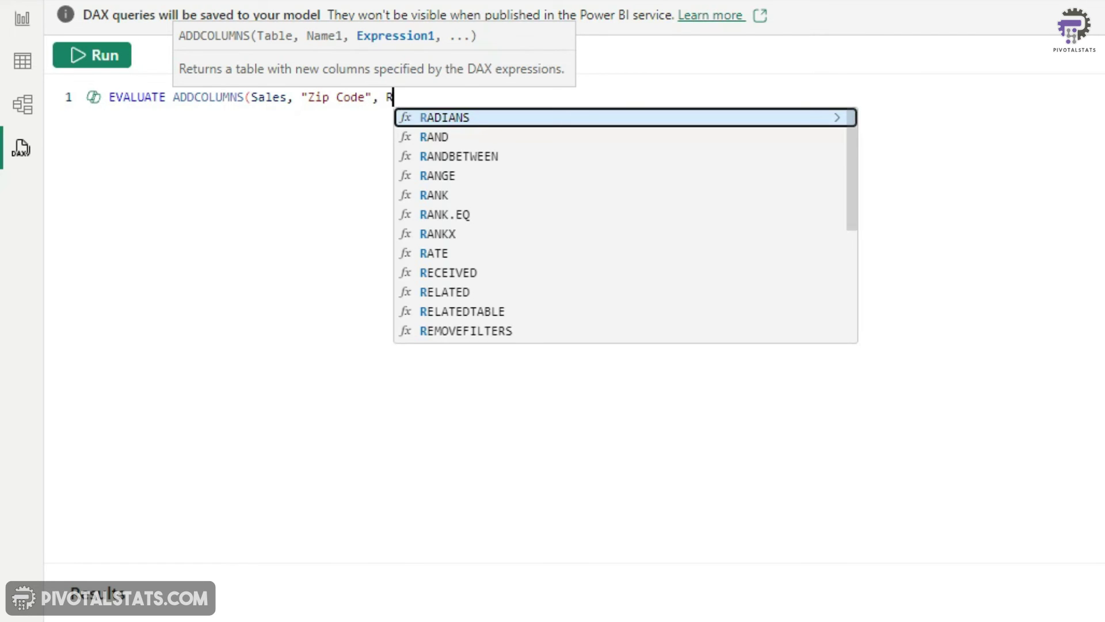
key(Tab)
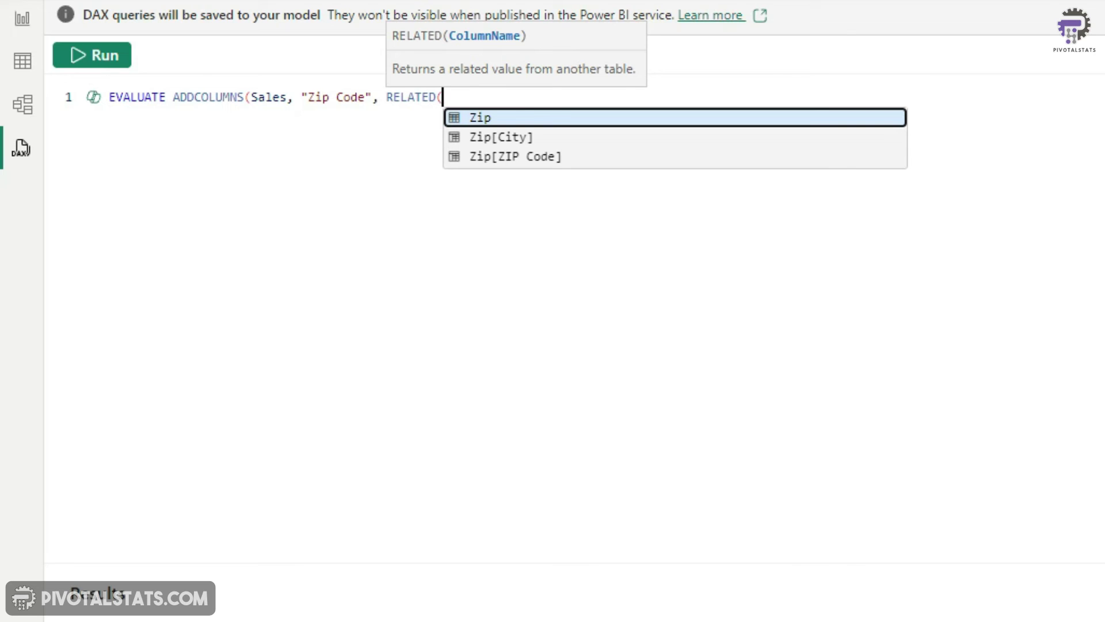
key(Down)
key(Down)
key(Tab)
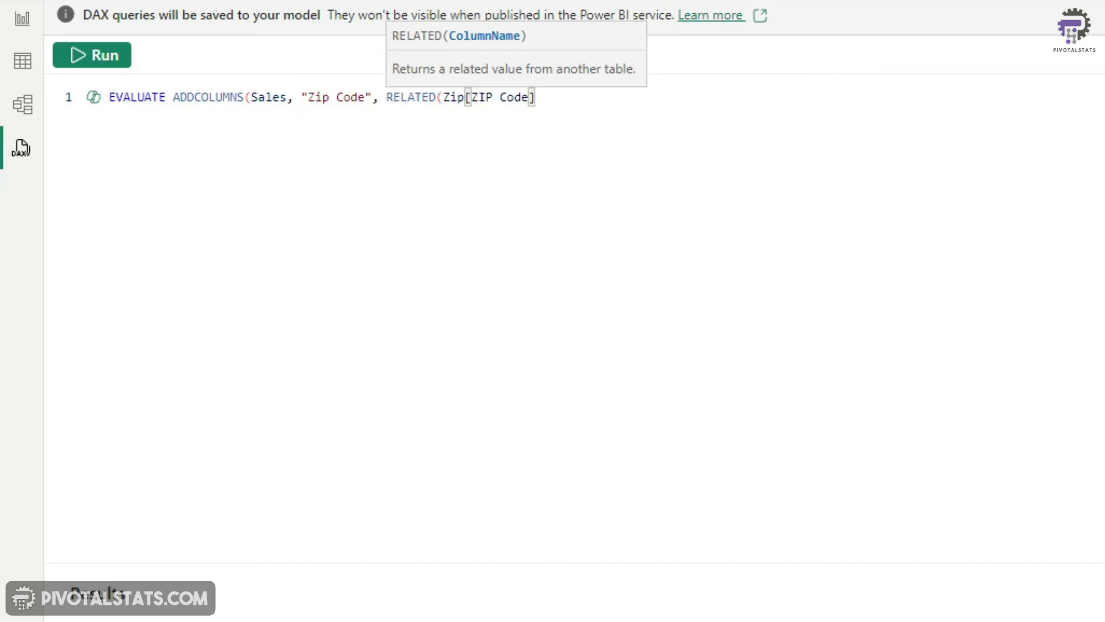
Add a "Quantity Category" column with nested IFs: Sales[Quantity] < 4 gives "Low", < 7 gives "Medium", otherwise "High", and close the query
text(), ")
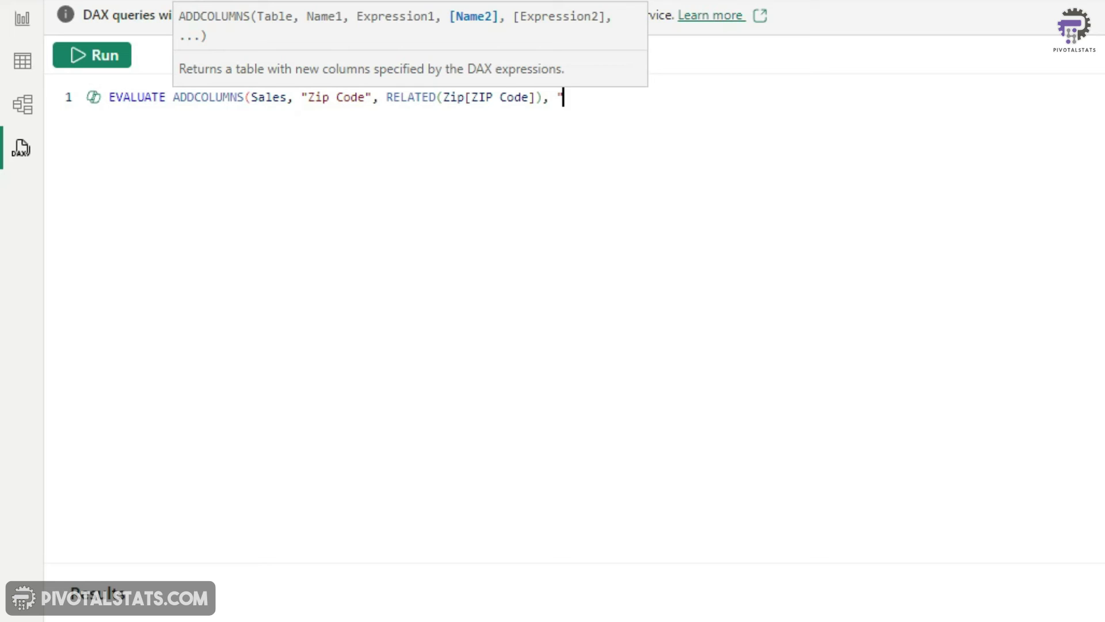
text(Quantity Cate)
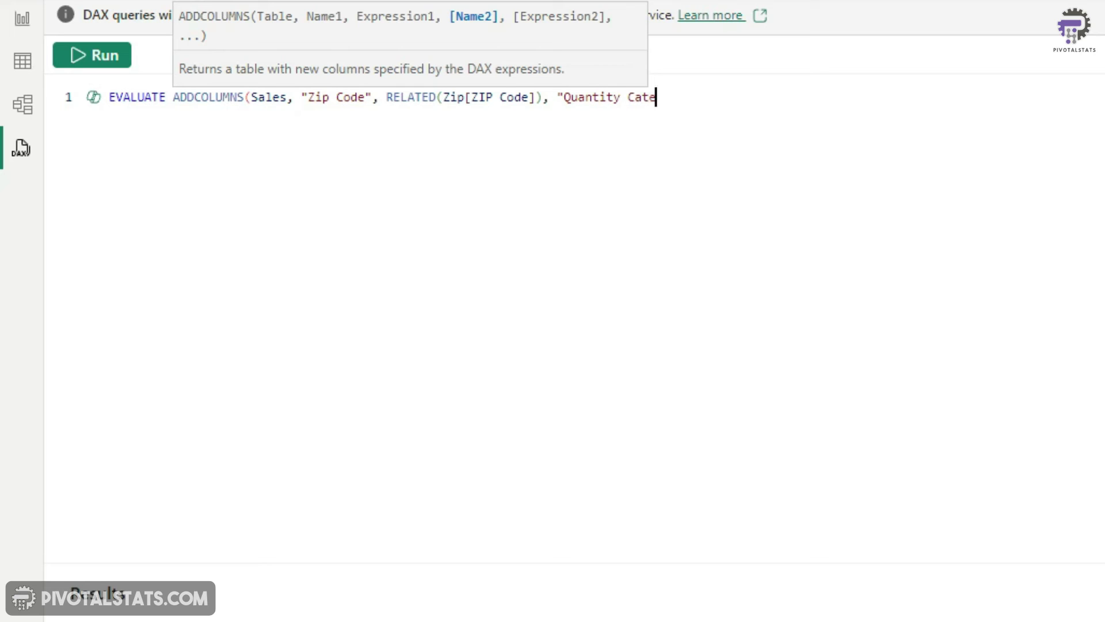
text(gory",)
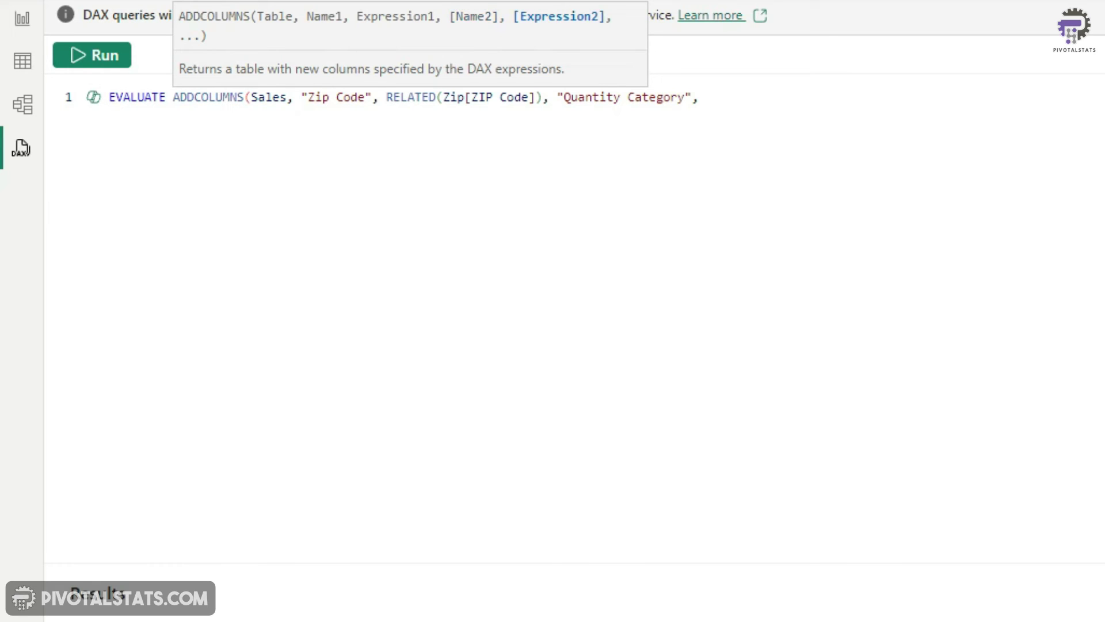
text( IF(qua)
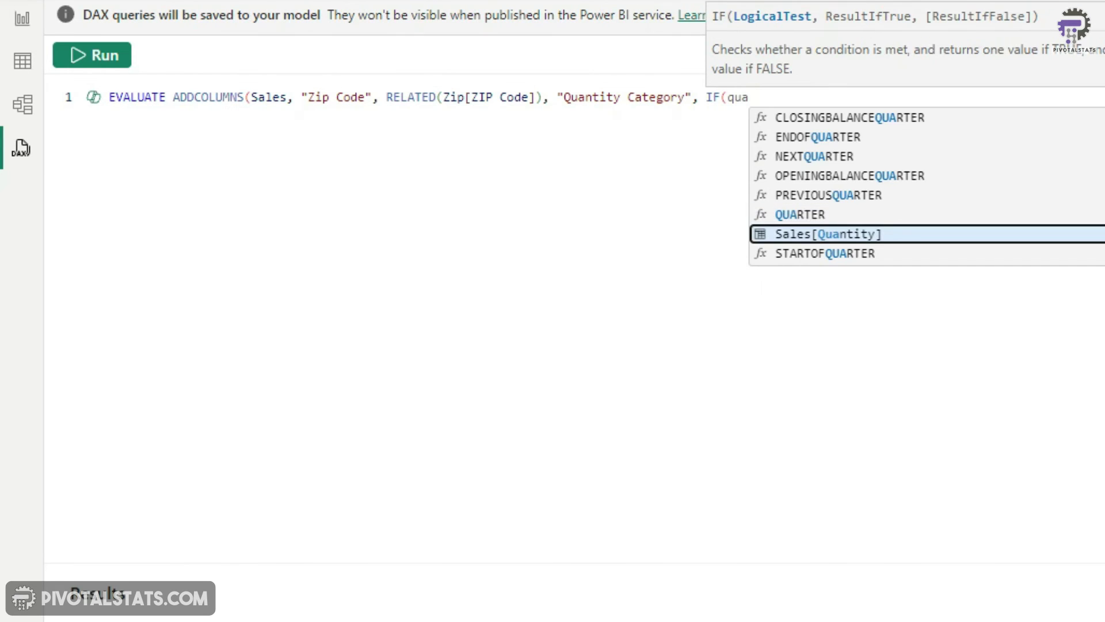
key(Tab)
text(<)
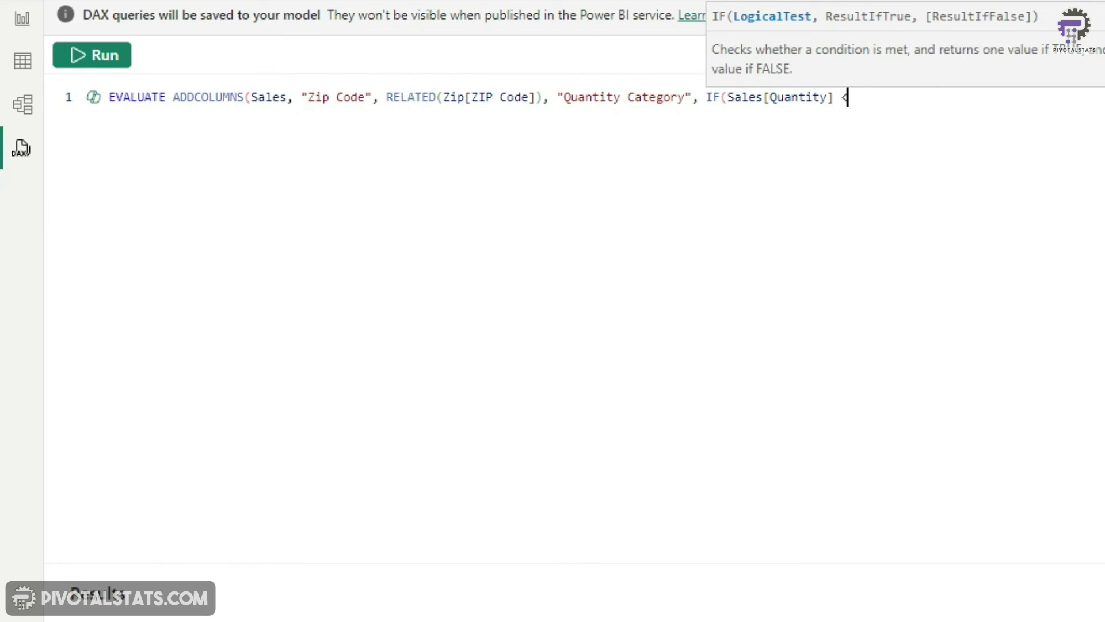
text( 4, ")
text(Low", IF(qu)
key(Down)
key(Down)
key(Tab)
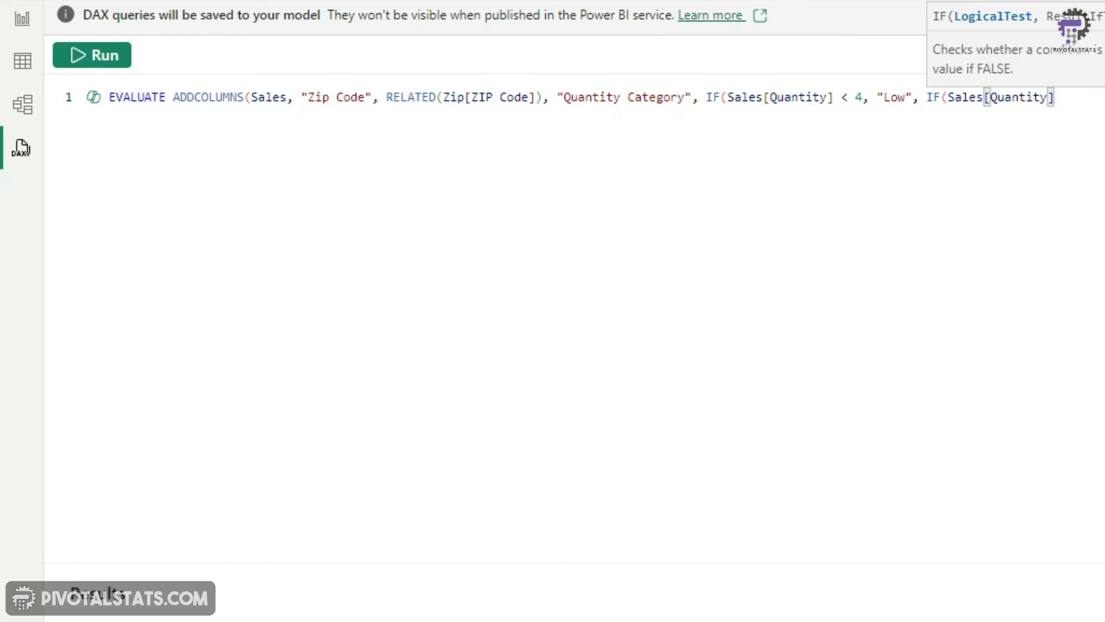
text(< 7, "Medium", "High"))))
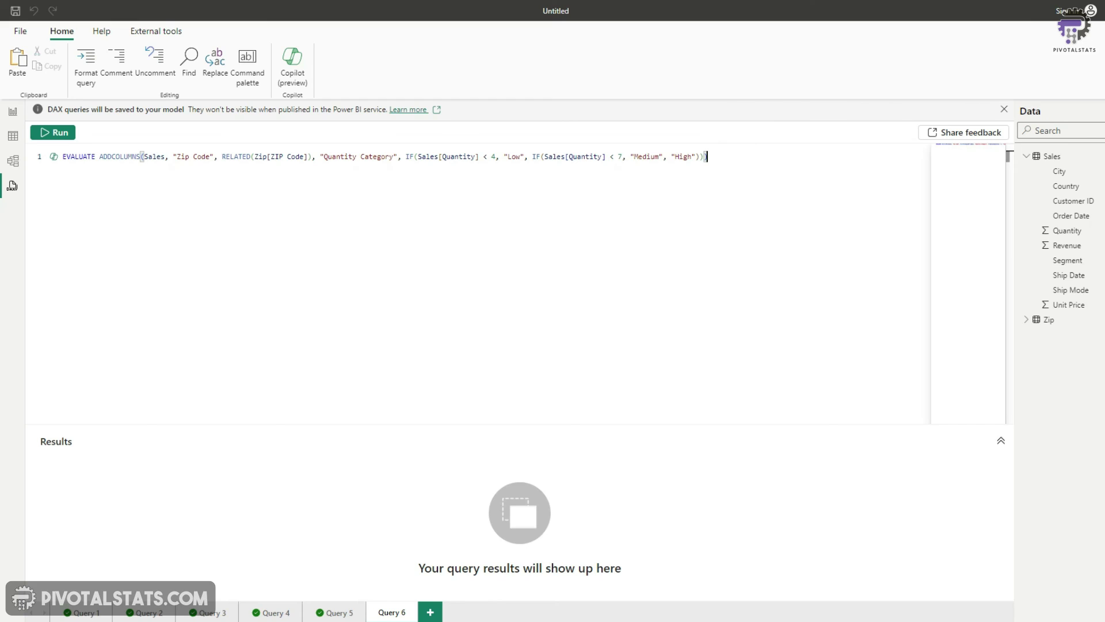
Run the query and examine the added Zip Code and Quantity Category columns in the results
click(48, 133)
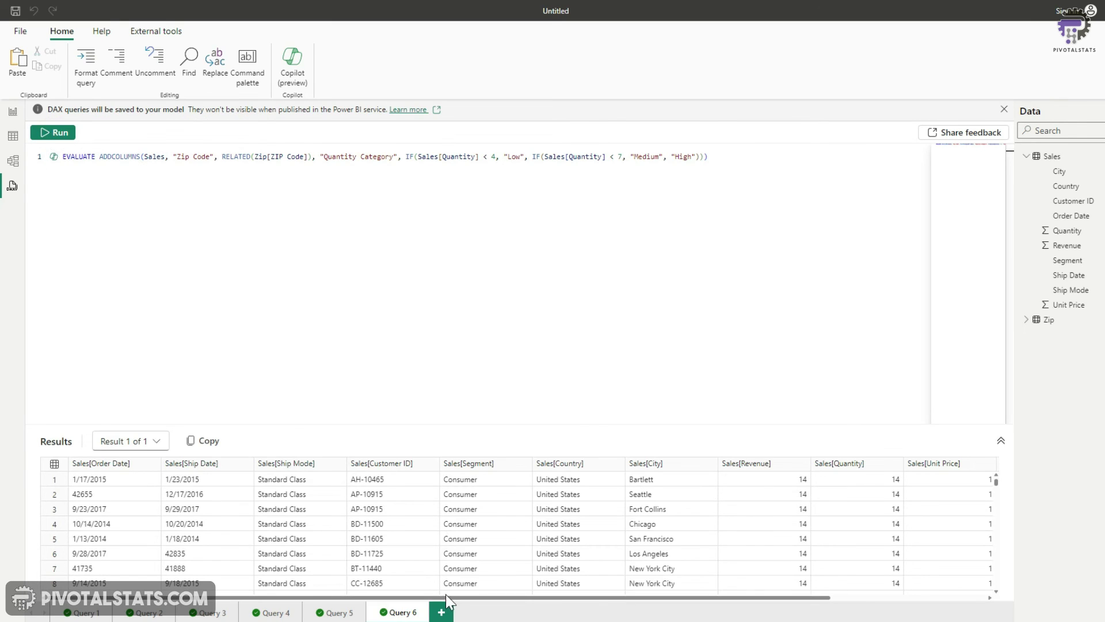
drag(457, 597, 719, 613)
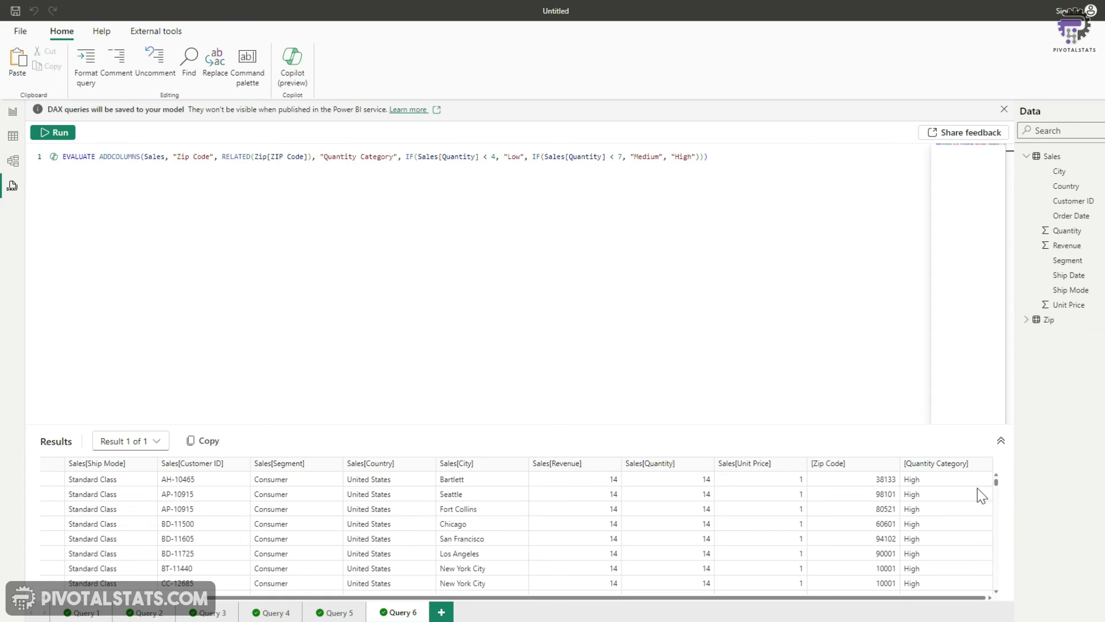
drag(997, 485, 996, 478)
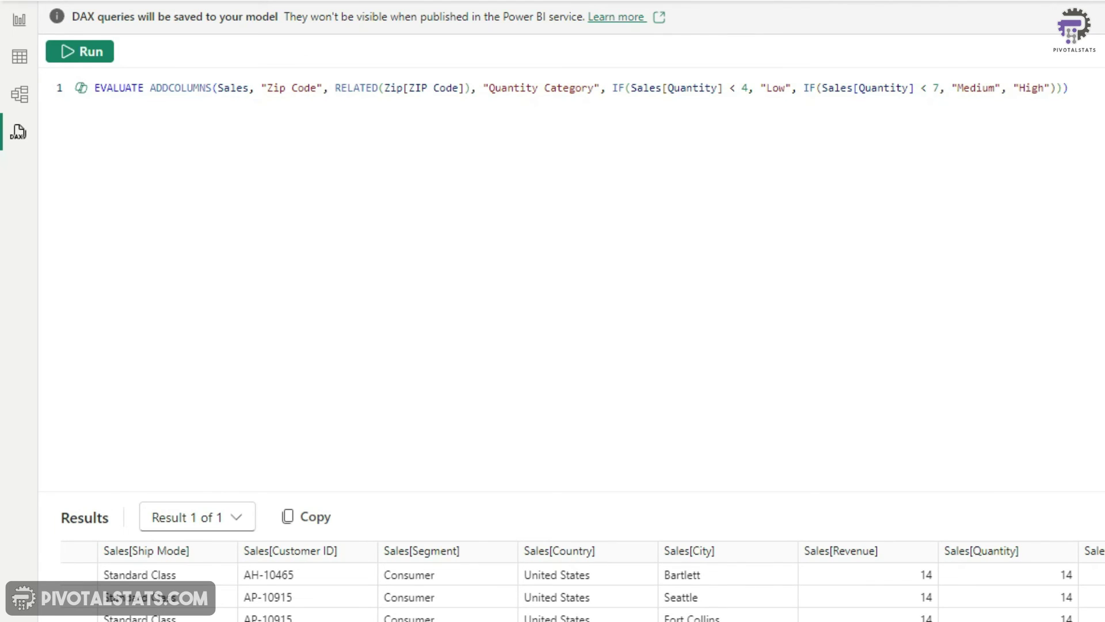
Insert SELECTCOLUMNS( before ADDCOLUMNS so the existing ADDCOLUMNS expression becomes its table argument
text(sele)
key(Tab)
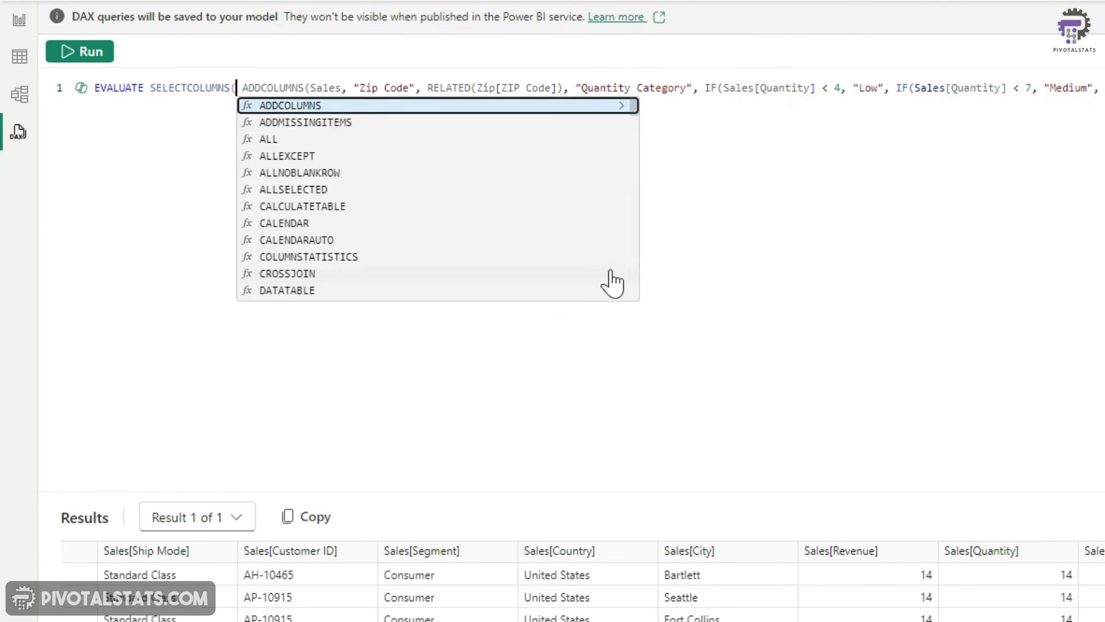
key(Right)
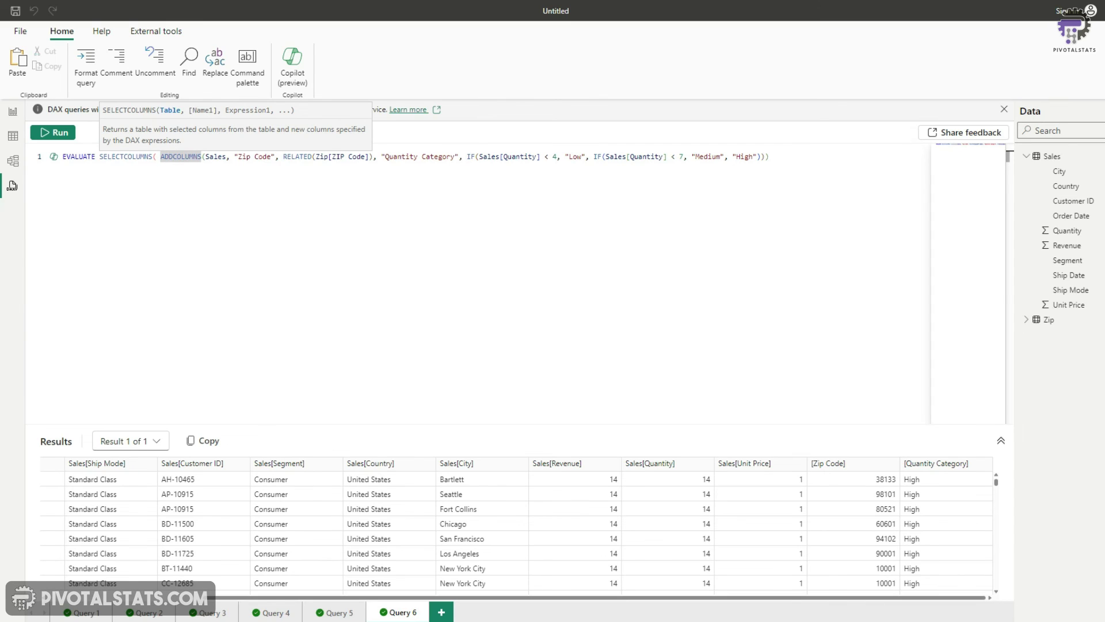
click(777, 157)
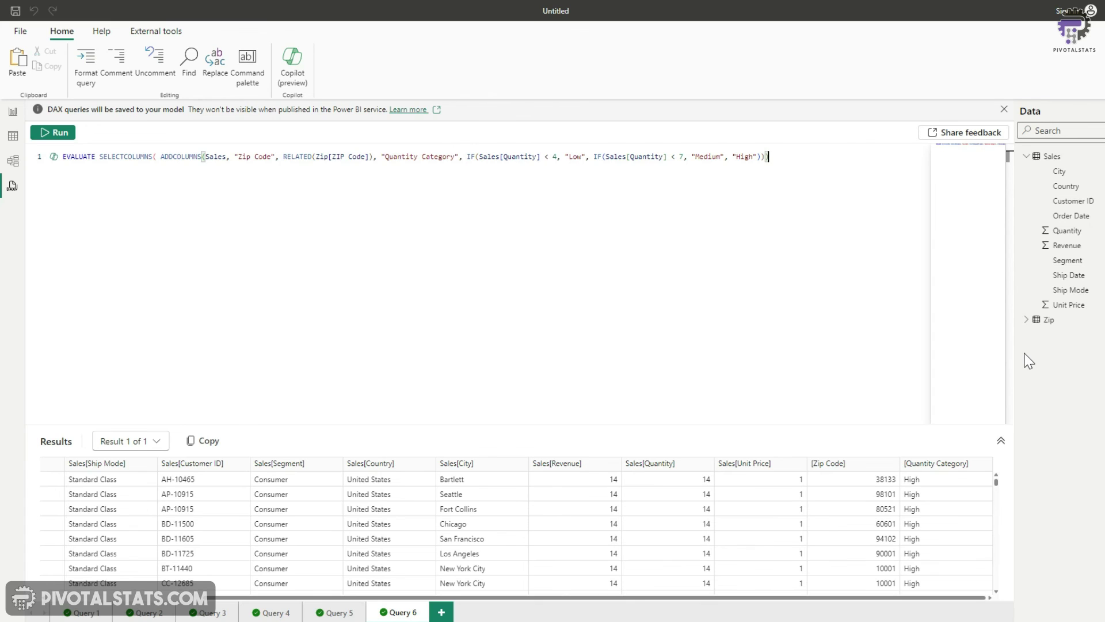
drag(845, 160, 161, 157)
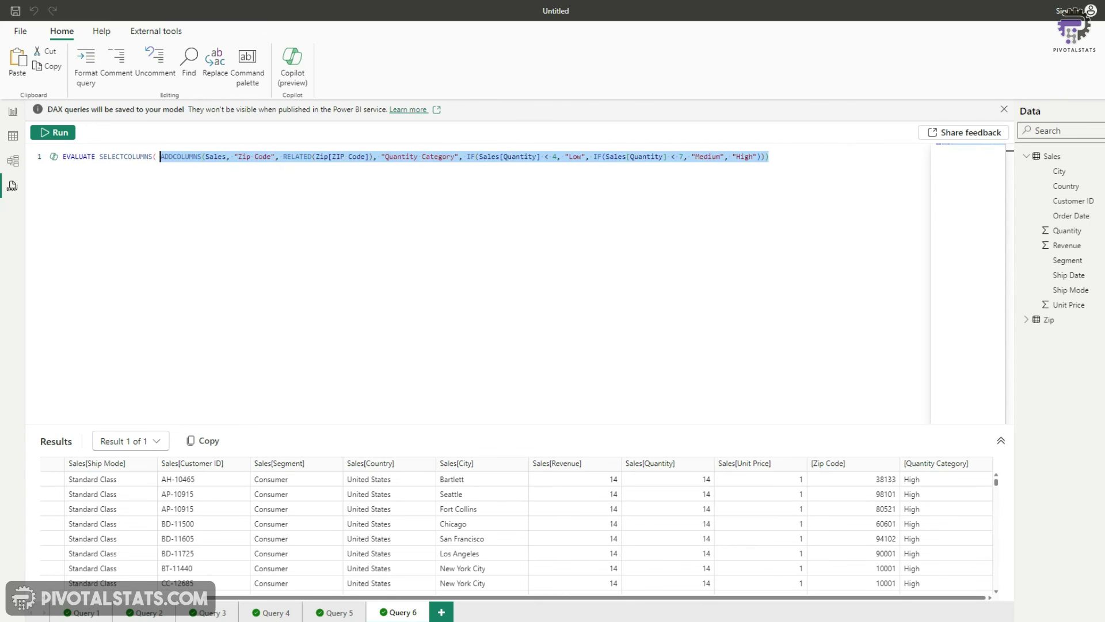
click(784, 156)
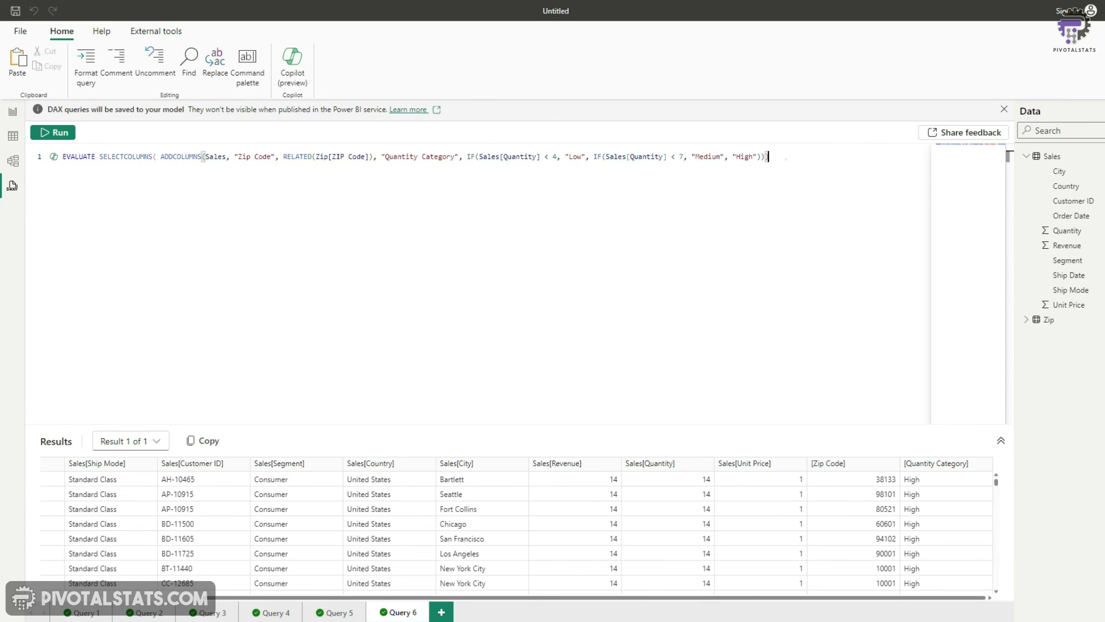
List Sales[Customer ID], Sales[City] and [Zip Code] as SELECTCOLUMNS arguments after the ADDCOLUMNS expression
text(,)
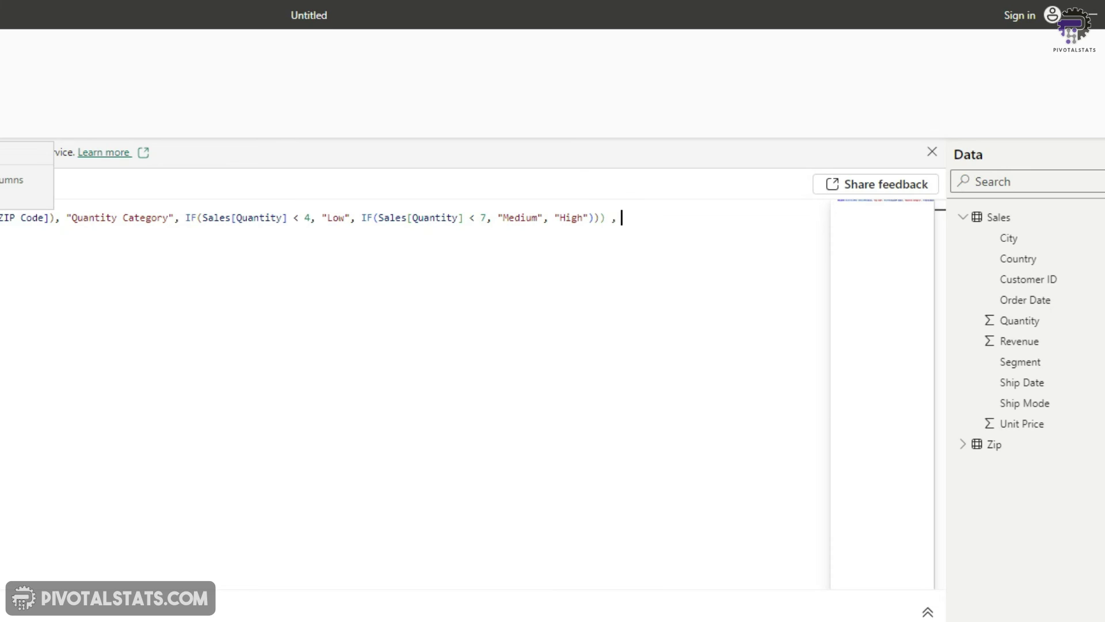
text(custo)
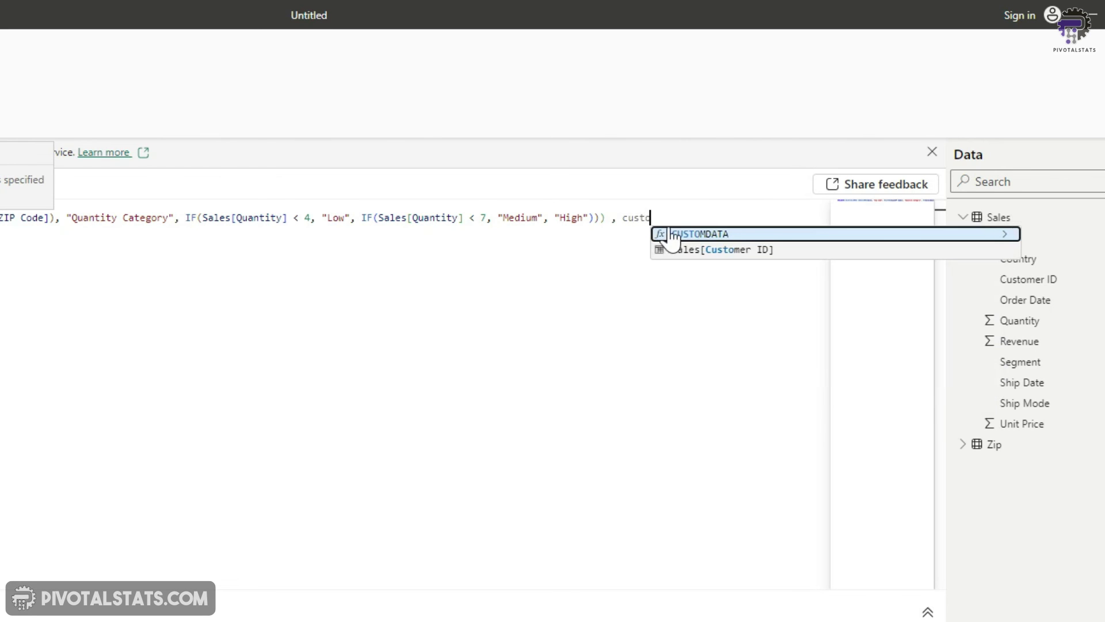
key(Down)
key(Tab)
text(, city)
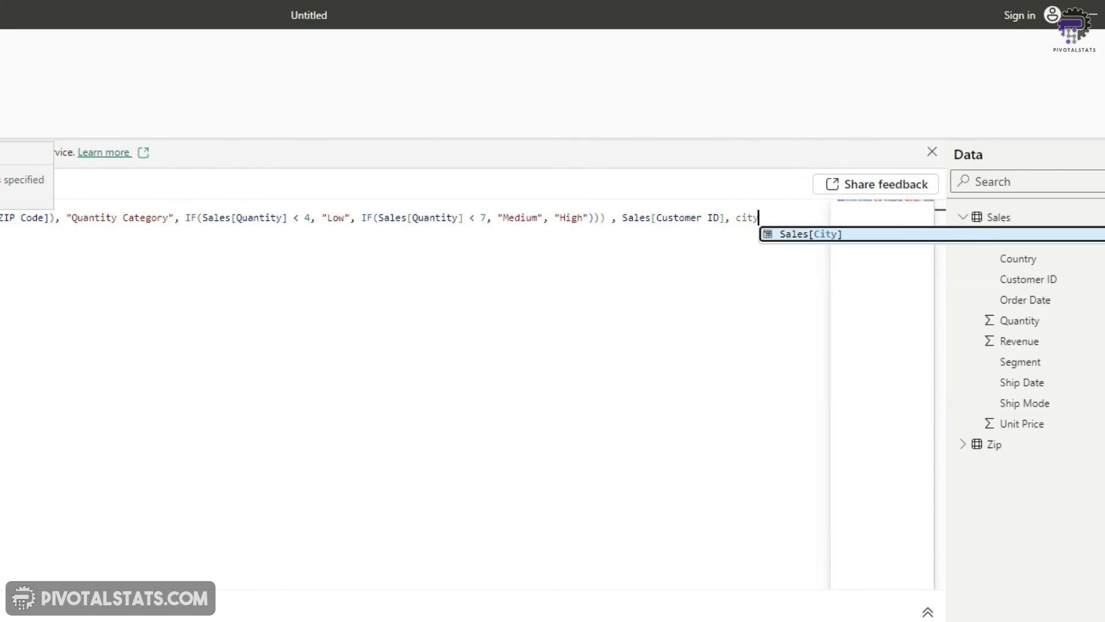
key(Tab)
text(, zip)
key(Tab)
Add [Quantity Category] and Sales[Quantity] to the selected columns, close SELECTCOLUMNS, and run the query
text(, qu)
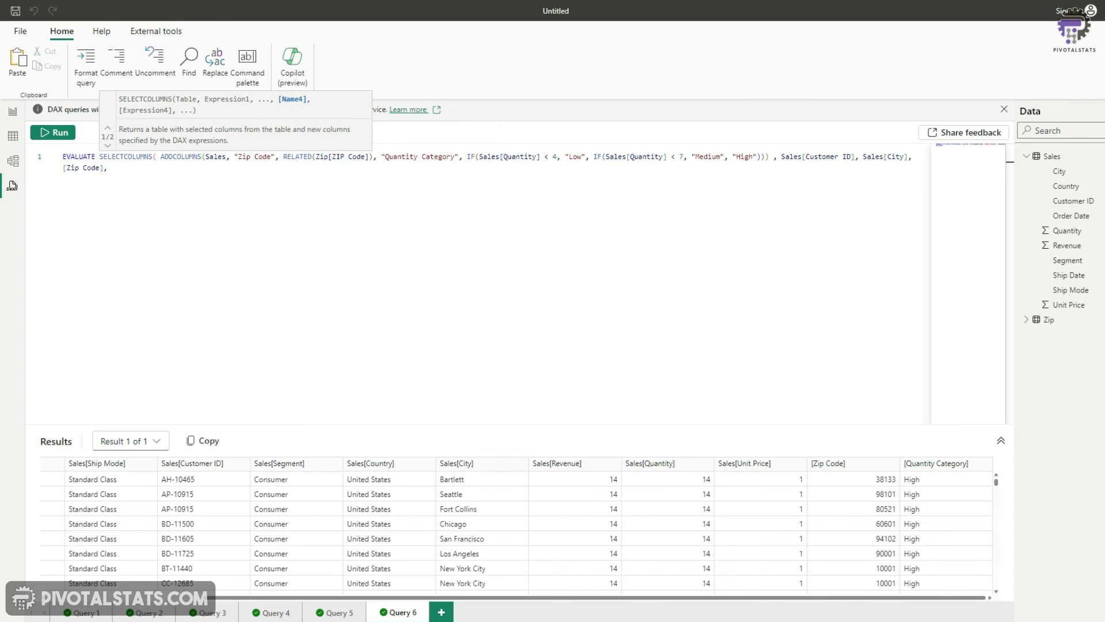
key(Tab)
text(, quan)
key(Down)
key(Tab)
text())
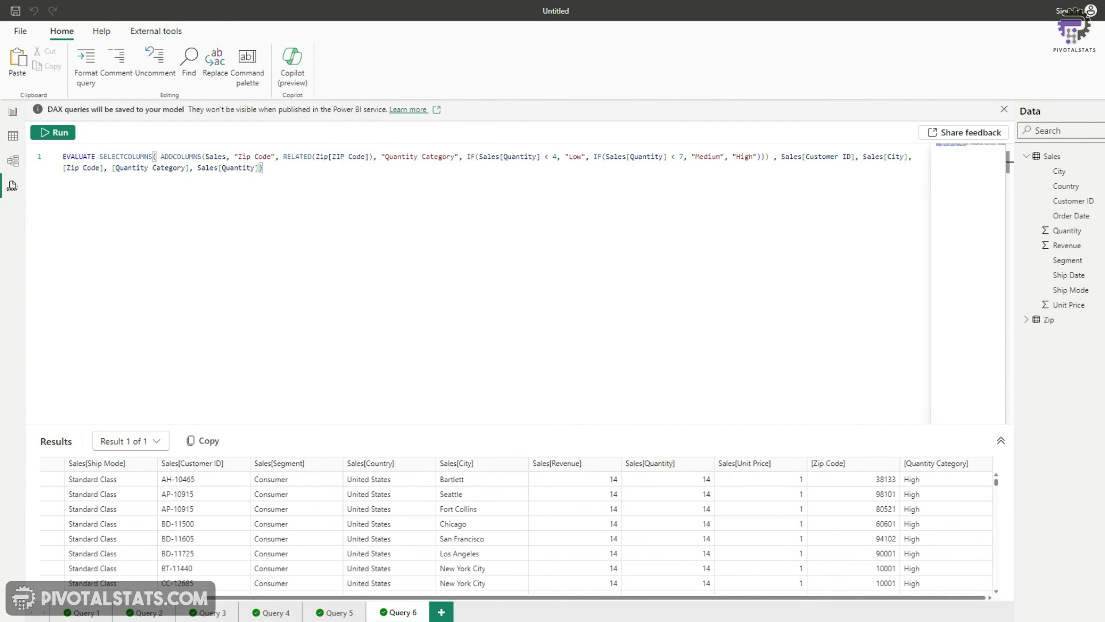
click(62, 132)
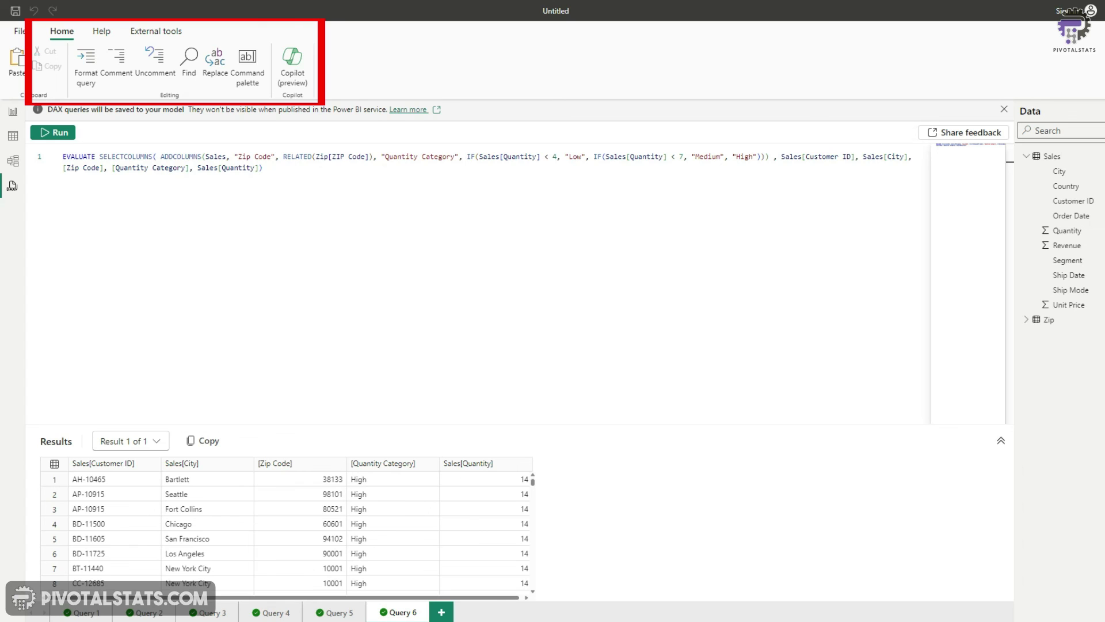
Format the SELECTCOLUMNS query into indented, multi-line DAX code
click(263, 167)
drag(263, 168, 63, 156)
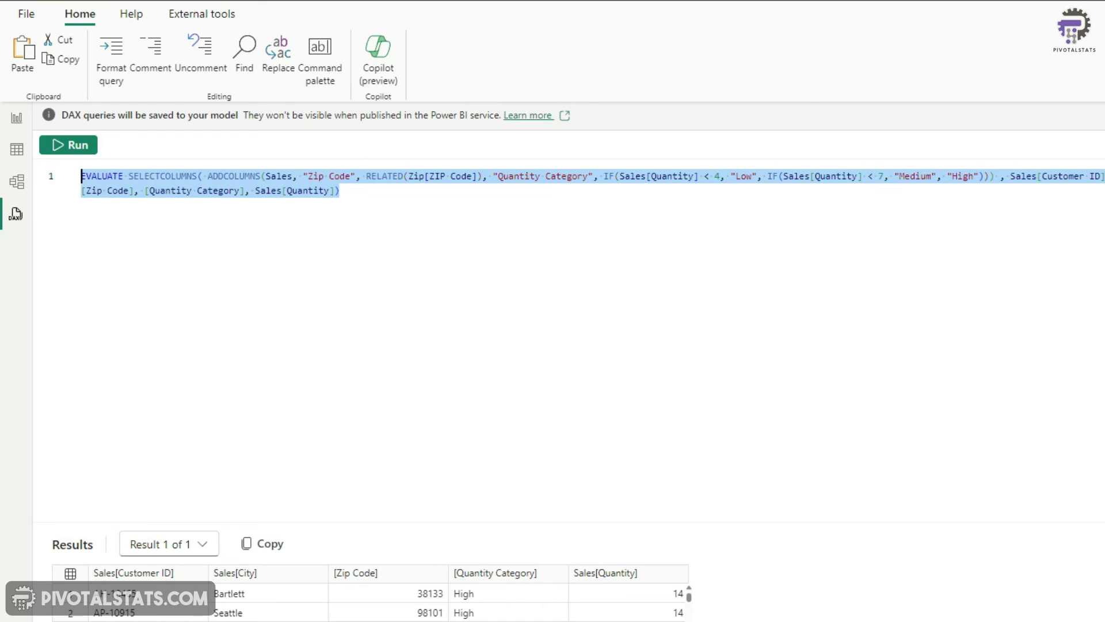
click(355, 225)
triple_click(378, 192)
click(114, 58)
click(155, 462)
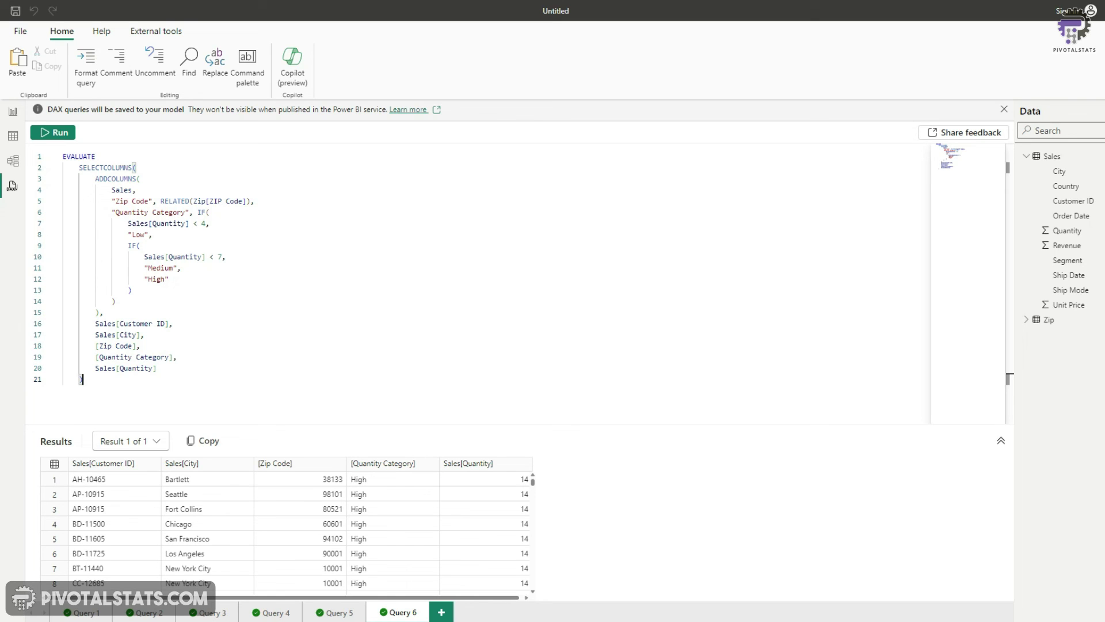
Copy the entire formatted query and start a new calculated table from the report view
drag(121, 382, 50, 161)
key(ctrl+c)
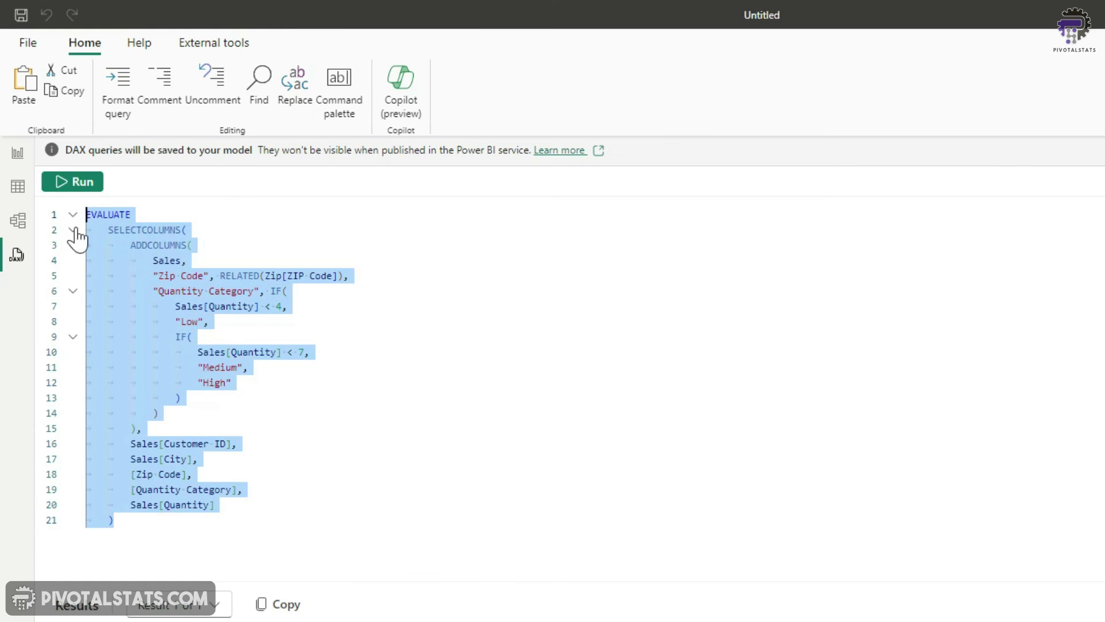
click(17, 157)
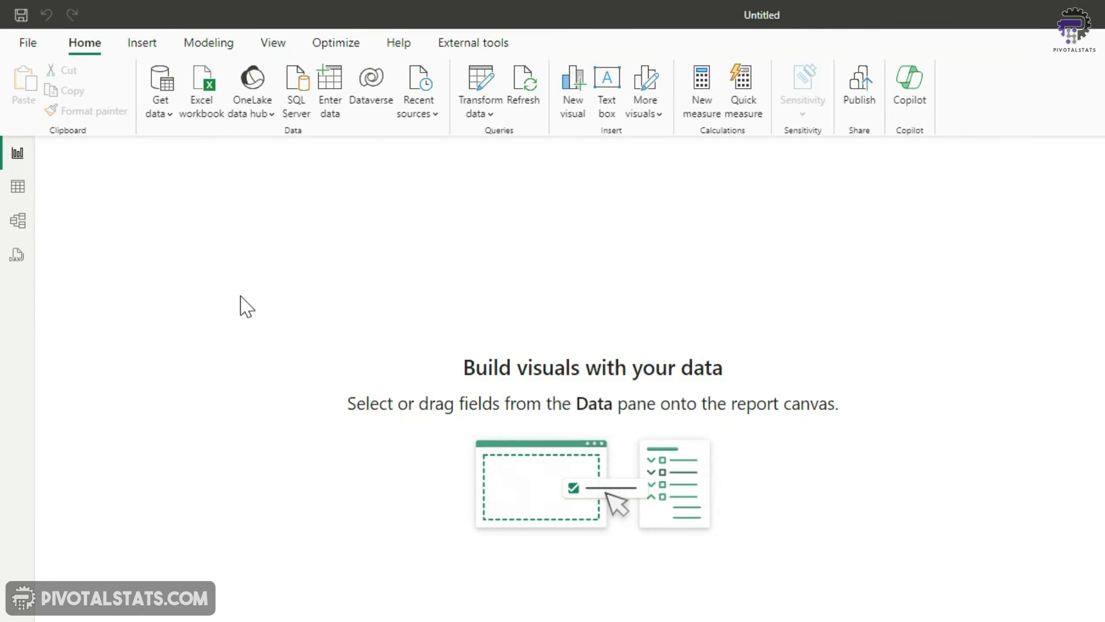
click(227, 44)
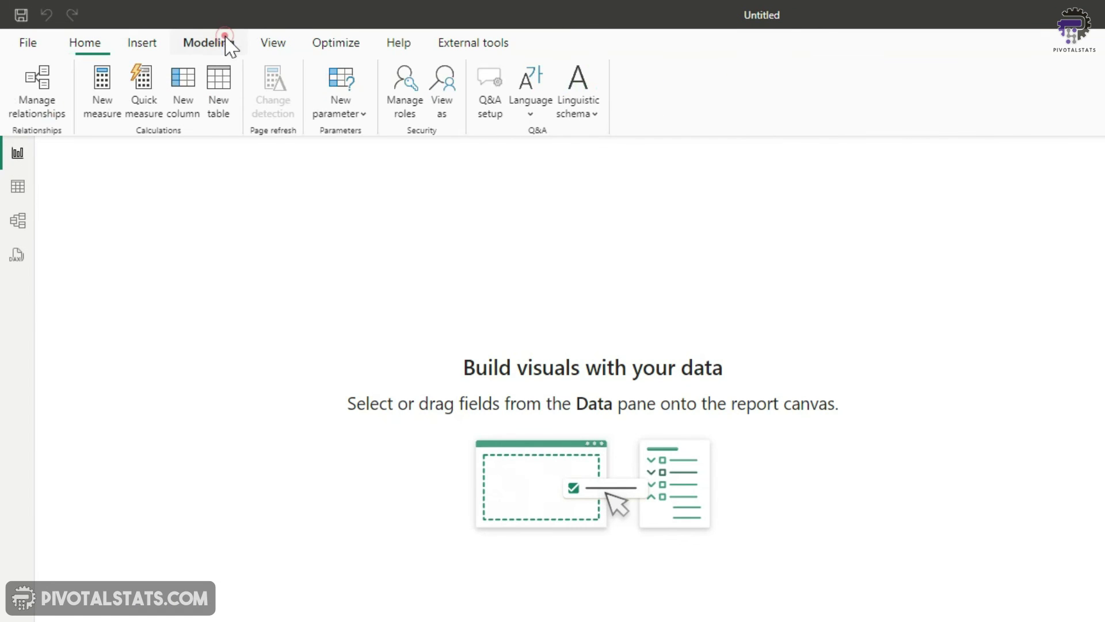
click(218, 89)
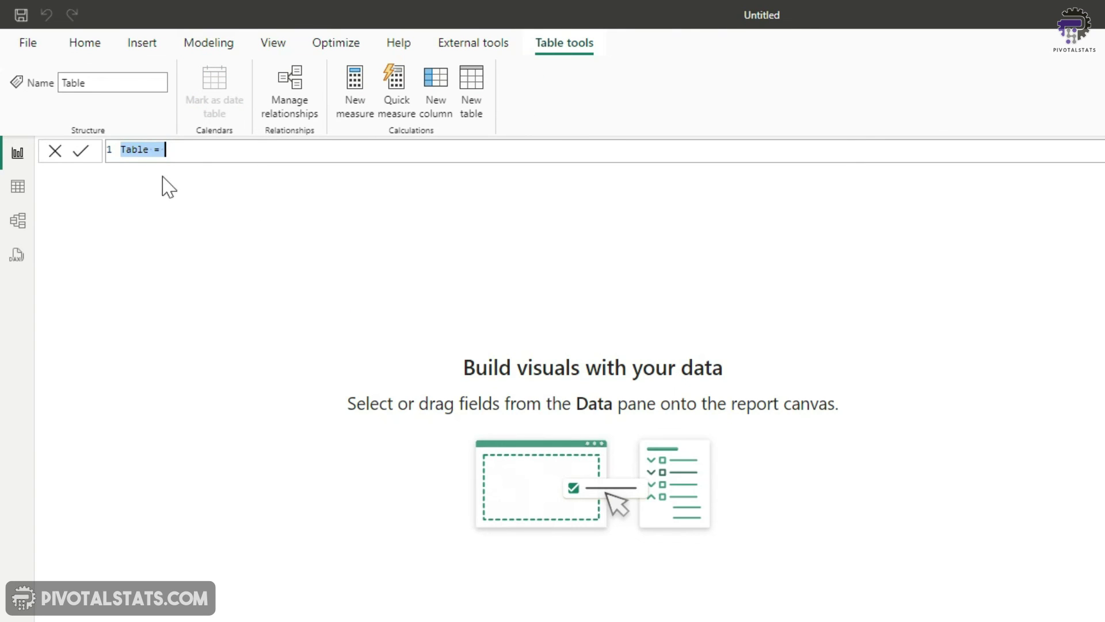
Paste the copied query as the new table's definition and name the table SalesCategory in the formula
click(167, 149)
key(ctrl+v)
double_click(139, 149)
text(SalesCategory)
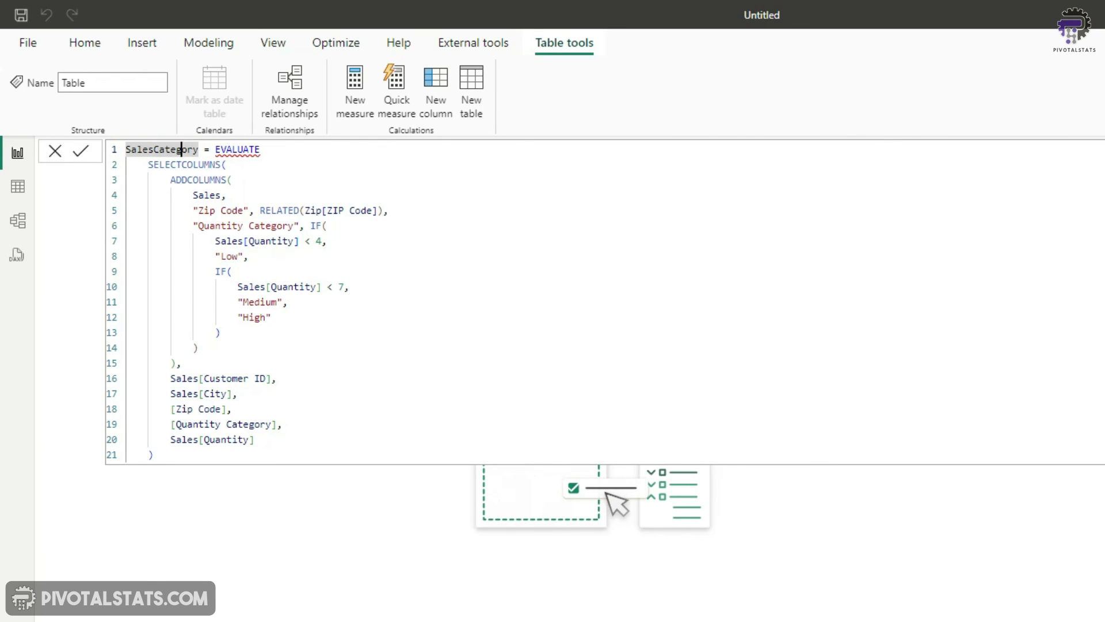
Remove the EVALUATE keyword from the SalesCategory definition and commit the formula to create the calculated table
drag(215, 149, 260, 149)
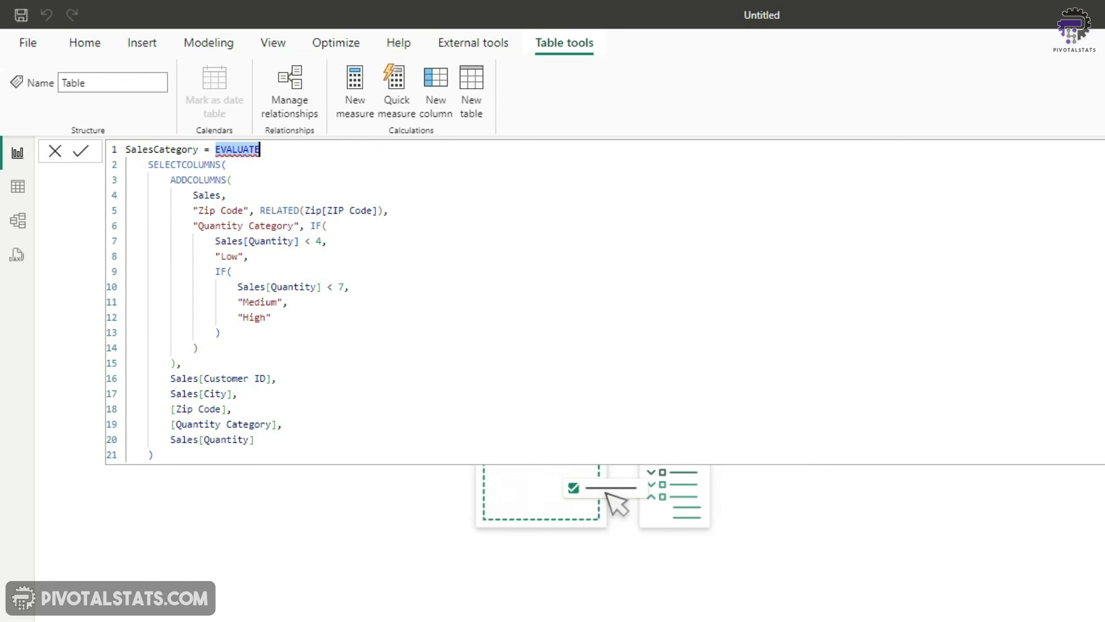
key(BackSpace)
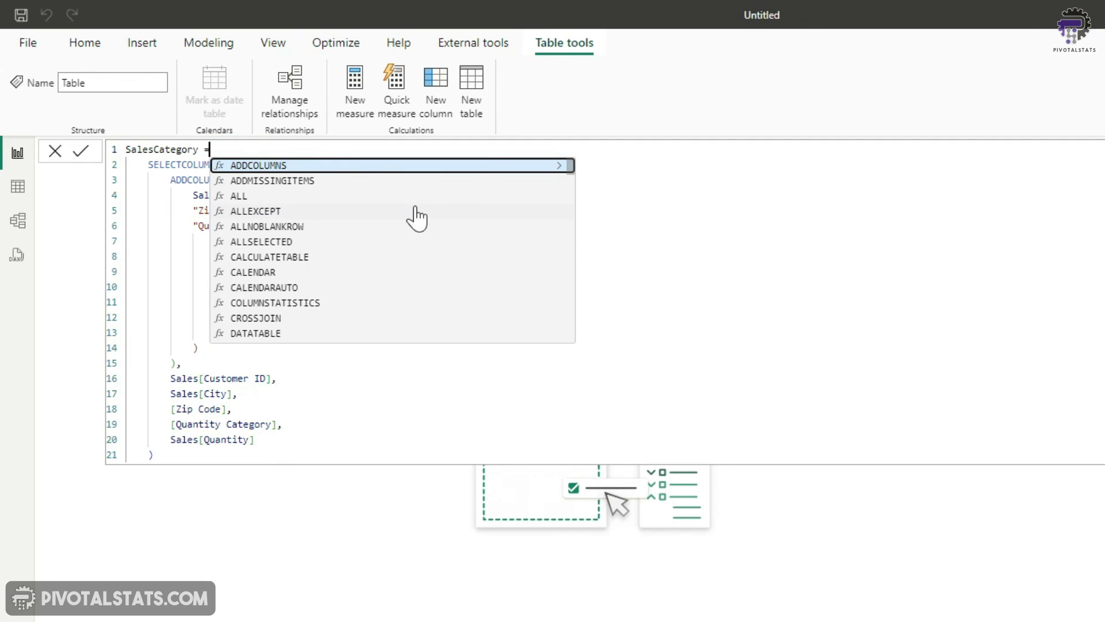
key(Escape)
key(Down)
key(Down)
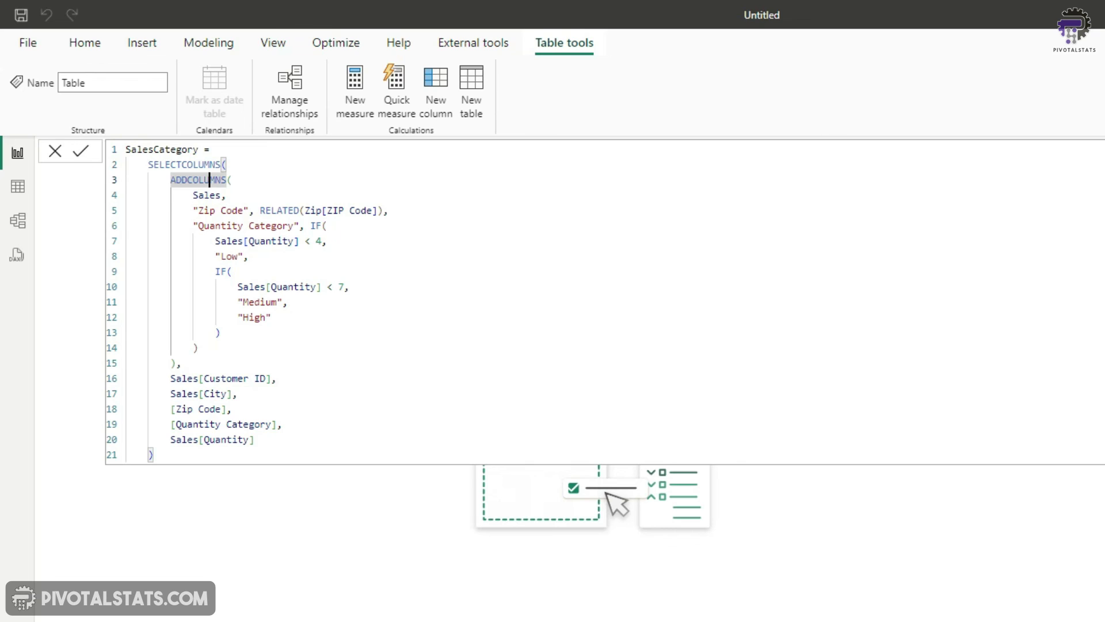
click(81, 151)
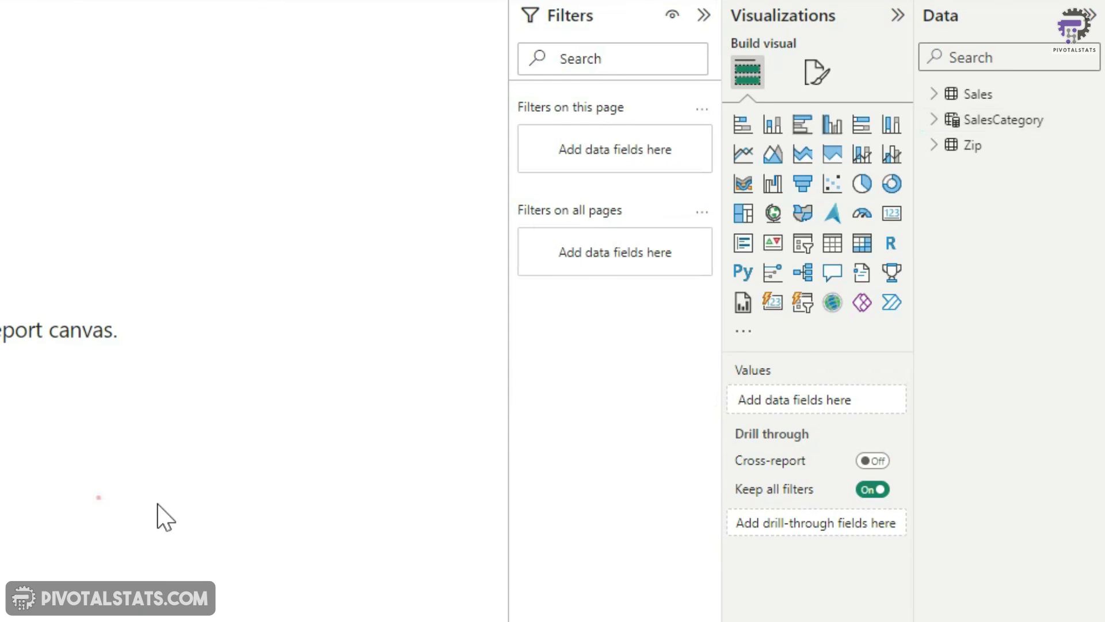
Select the SalesCategory table and display its rows in table view
click(598, 391)
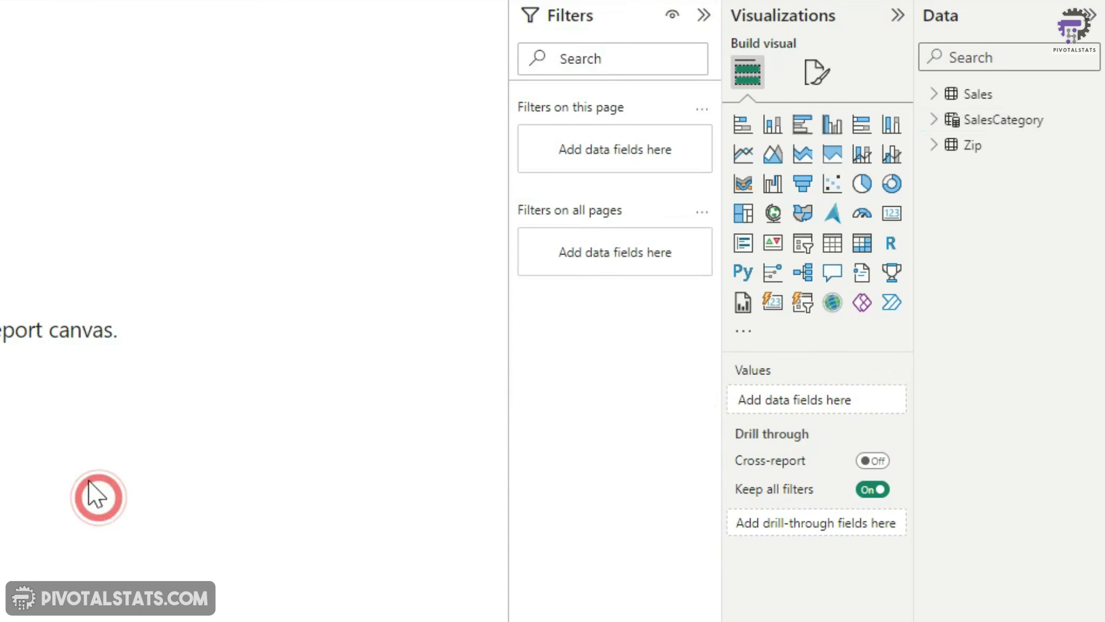
click(1010, 119)
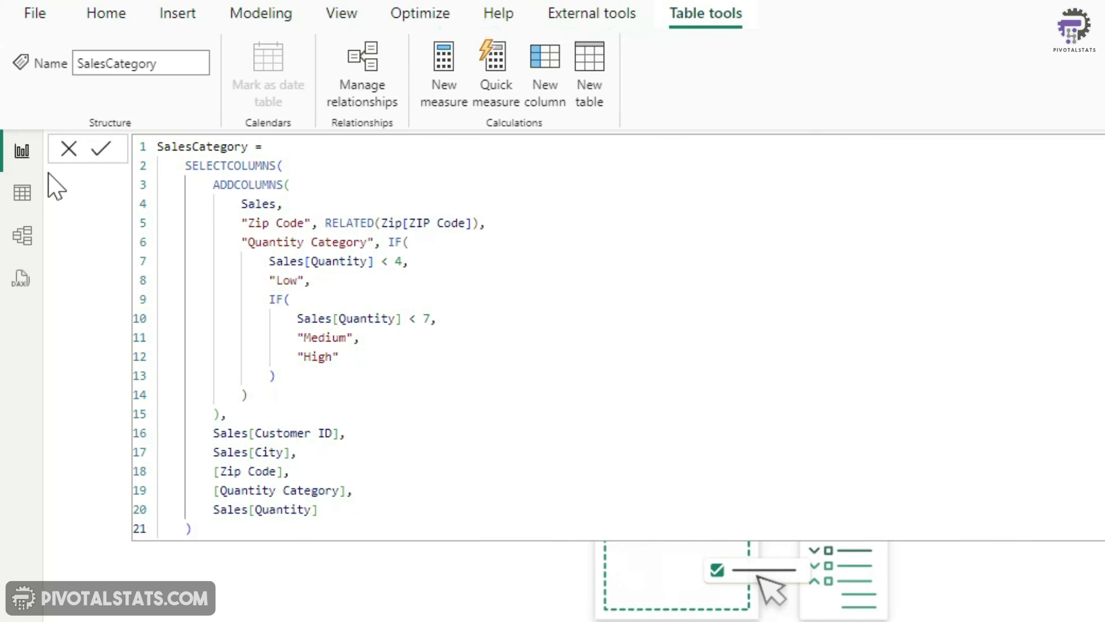
click(22, 192)
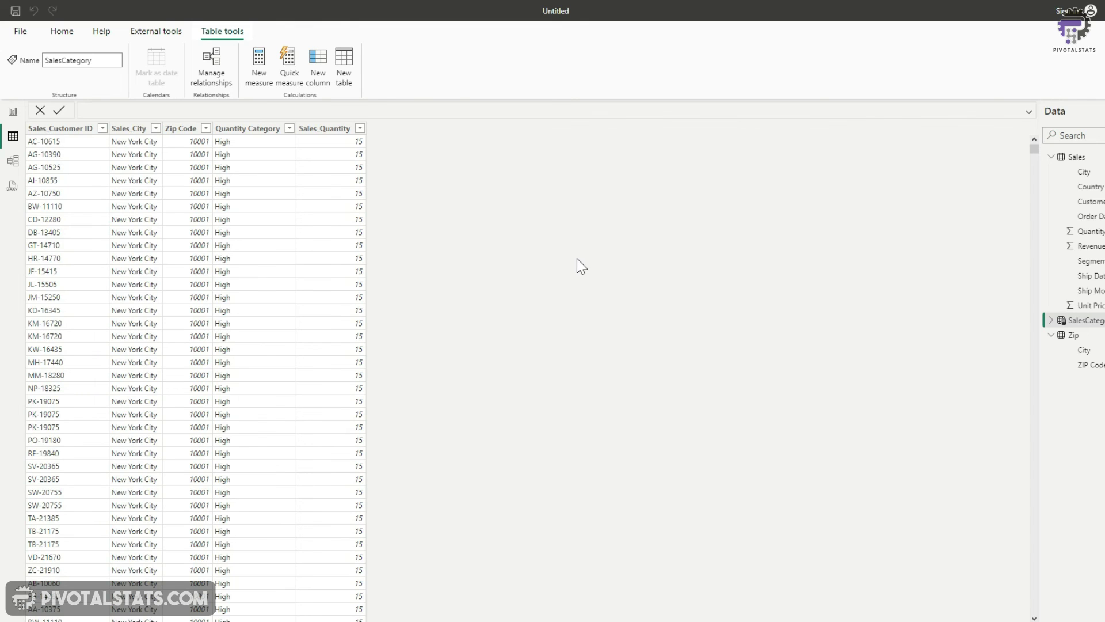
Return to DAX query view and highlight the entire Query 6 code, from EVALUATE through the closing parenthesis
click(13, 185)
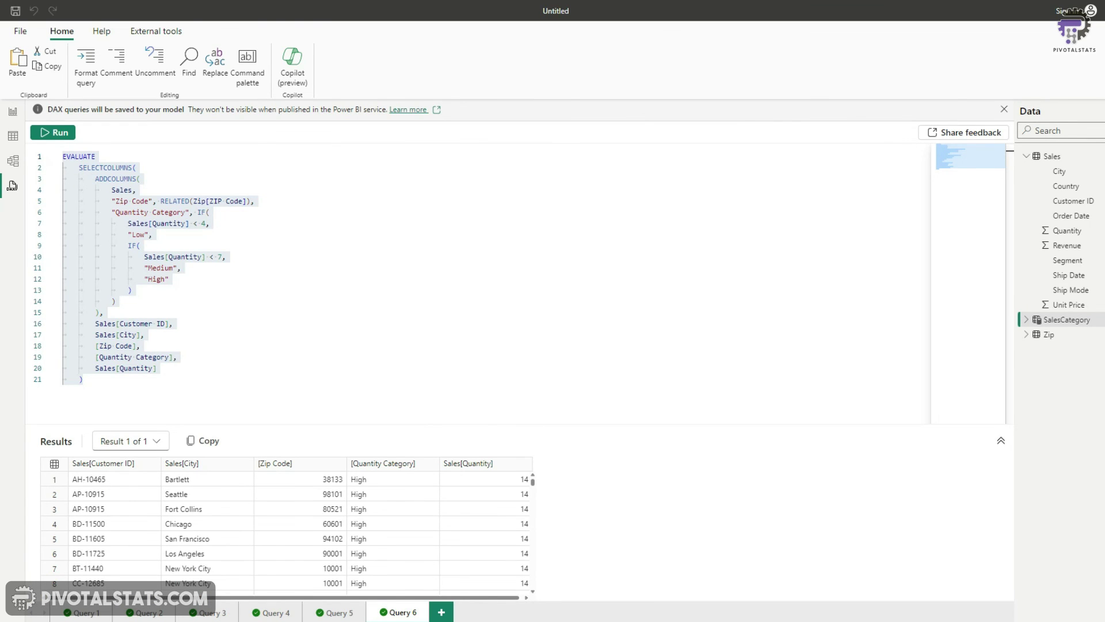
click(145, 391)
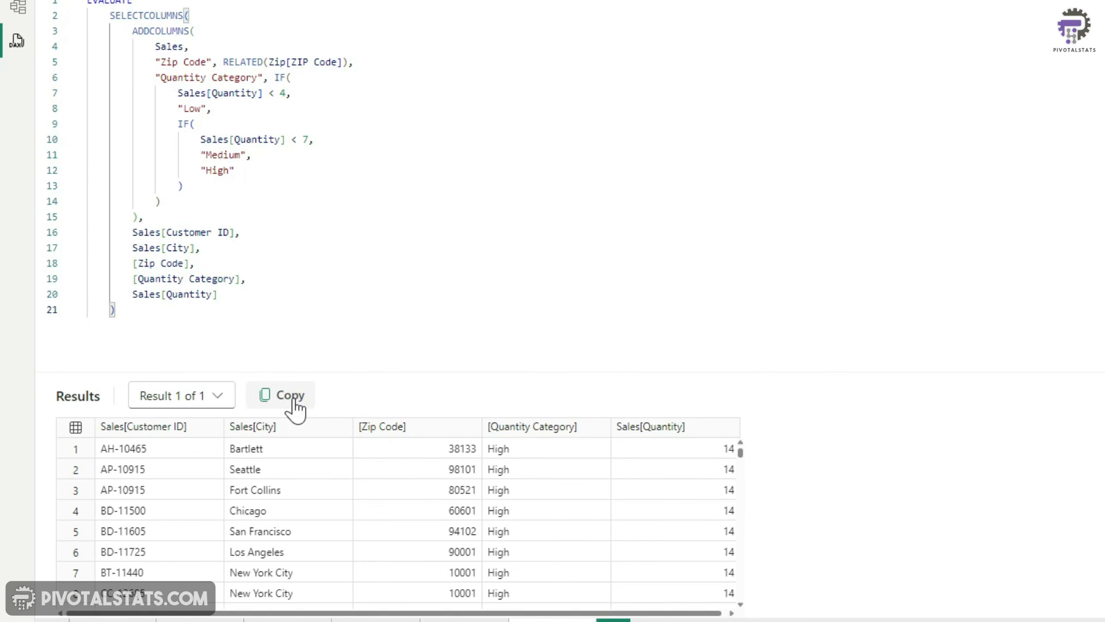
click(176, 326)
drag(248, 326, 88, 16)
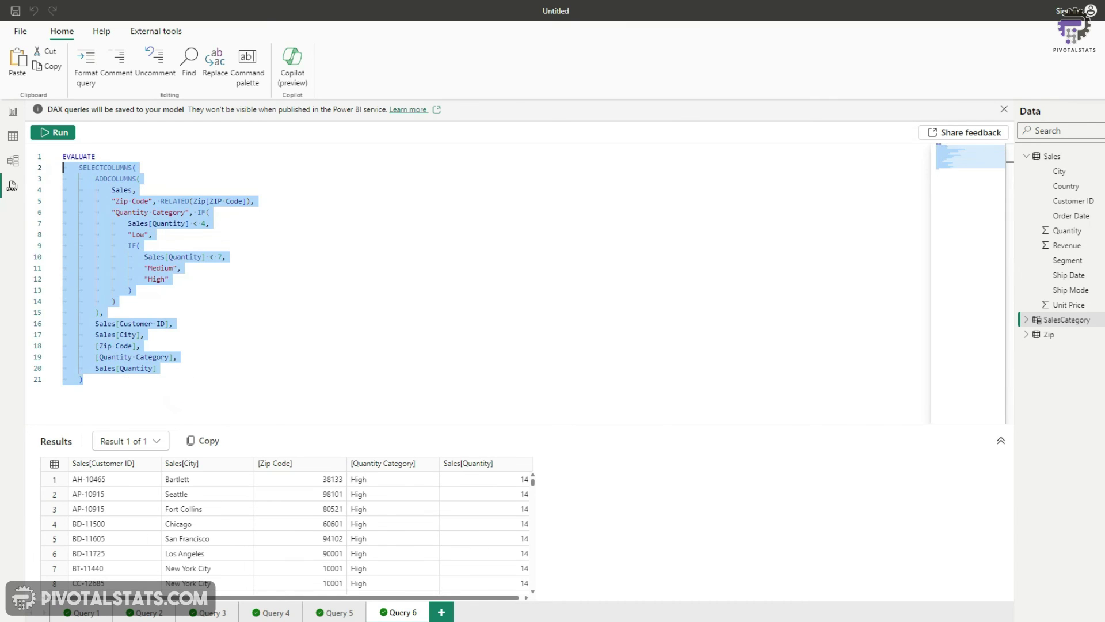
key(shift+Up)
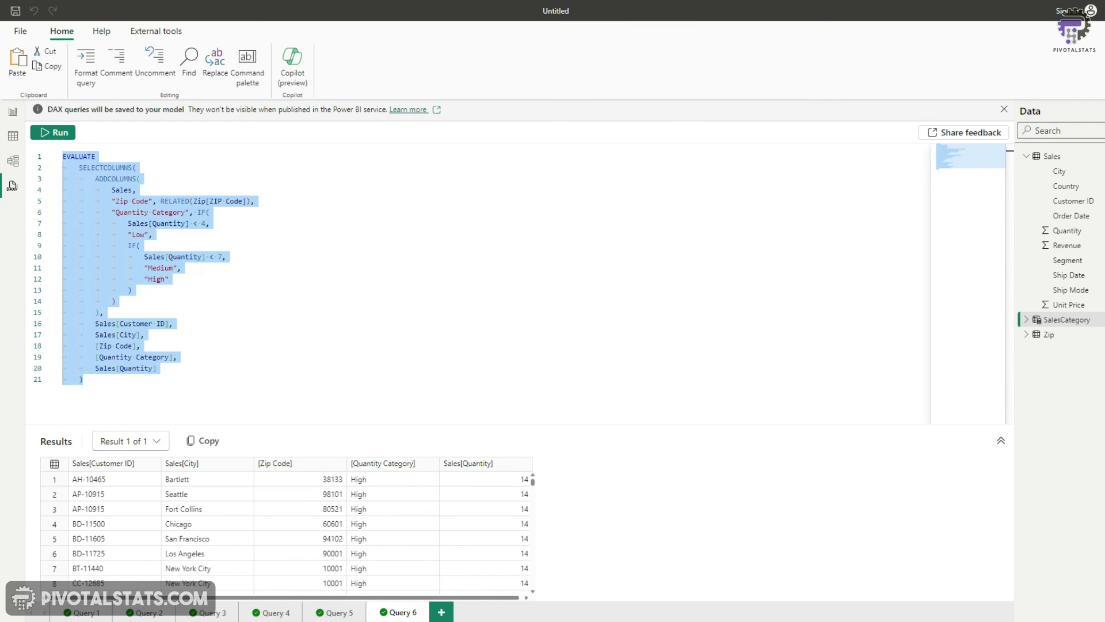
Enlarge the results area of Query 6 and copy the query's result table
click(515, 423)
drag(516, 426, 506, 233)
click(209, 248)
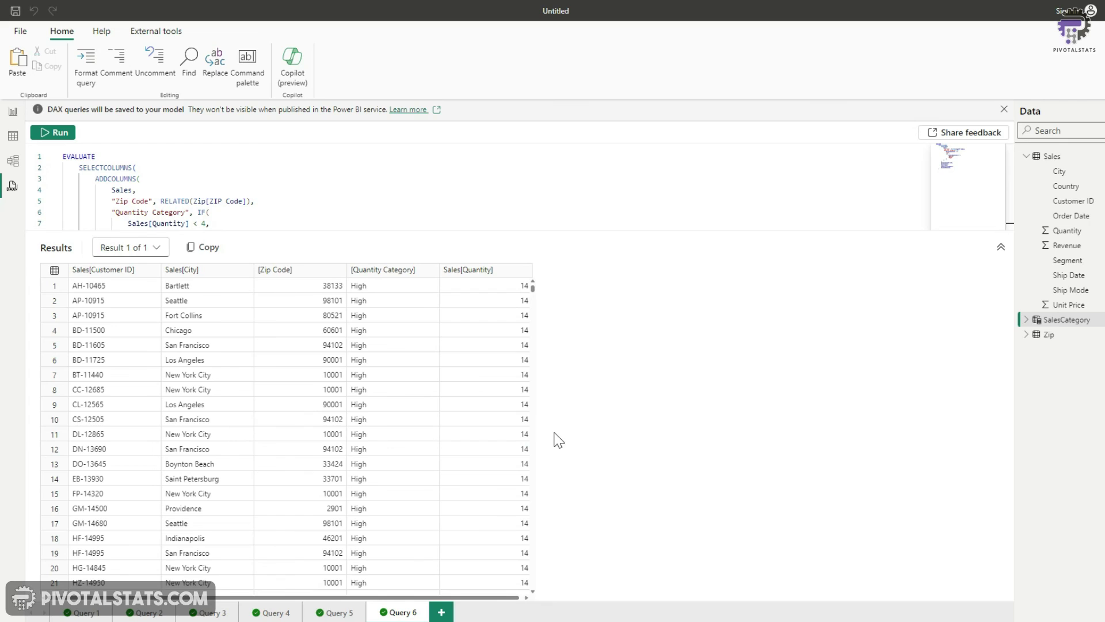